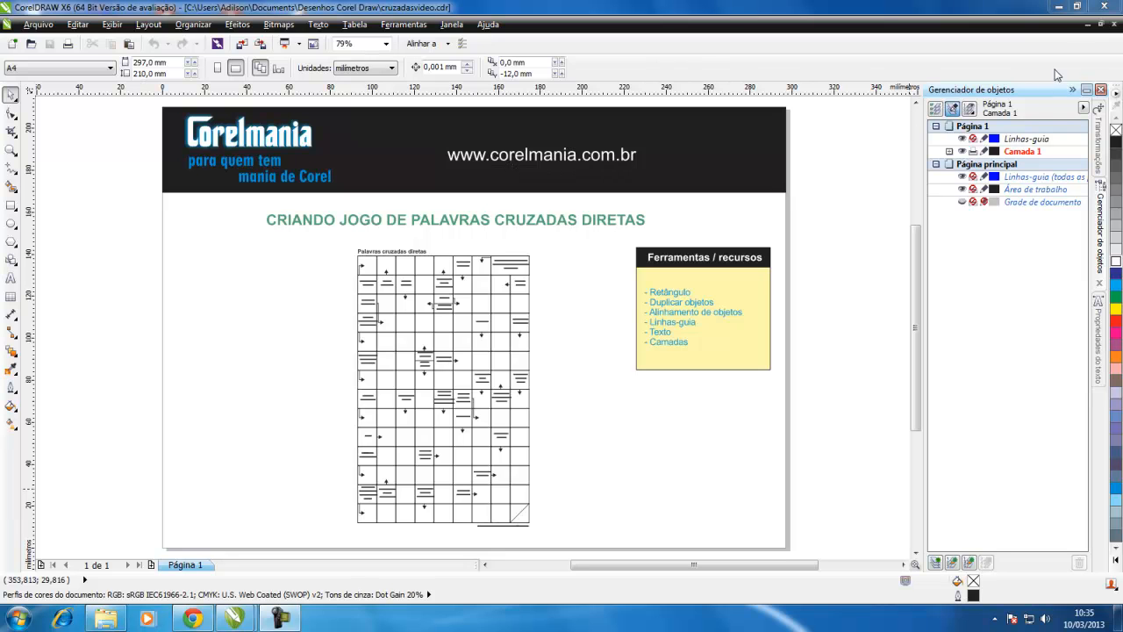
- Close the cruzadasvideo.cdr drawing and examine the partly filled crossword's clues and answers in cruzadasnovo.cdr
left_click(1114, 26)
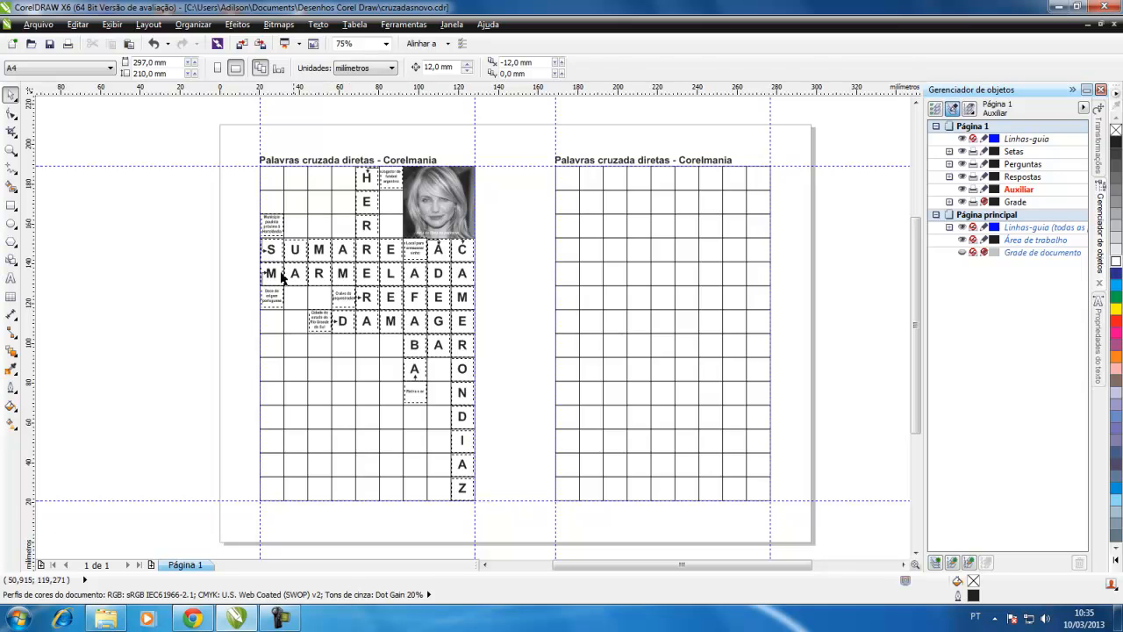
left_click(12, 150)
left_click_drag(333, 158, 486, 366)
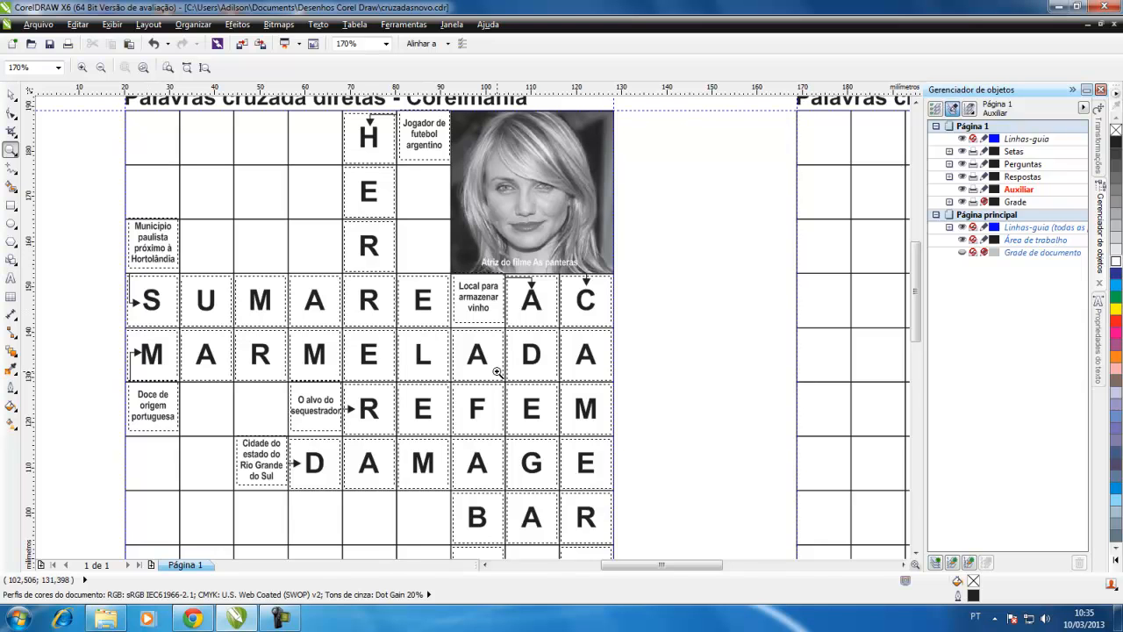
scroll(497, 372, "down", 2)
left_click_drag(915, 338, 915, 368)
left_click(466, 368)
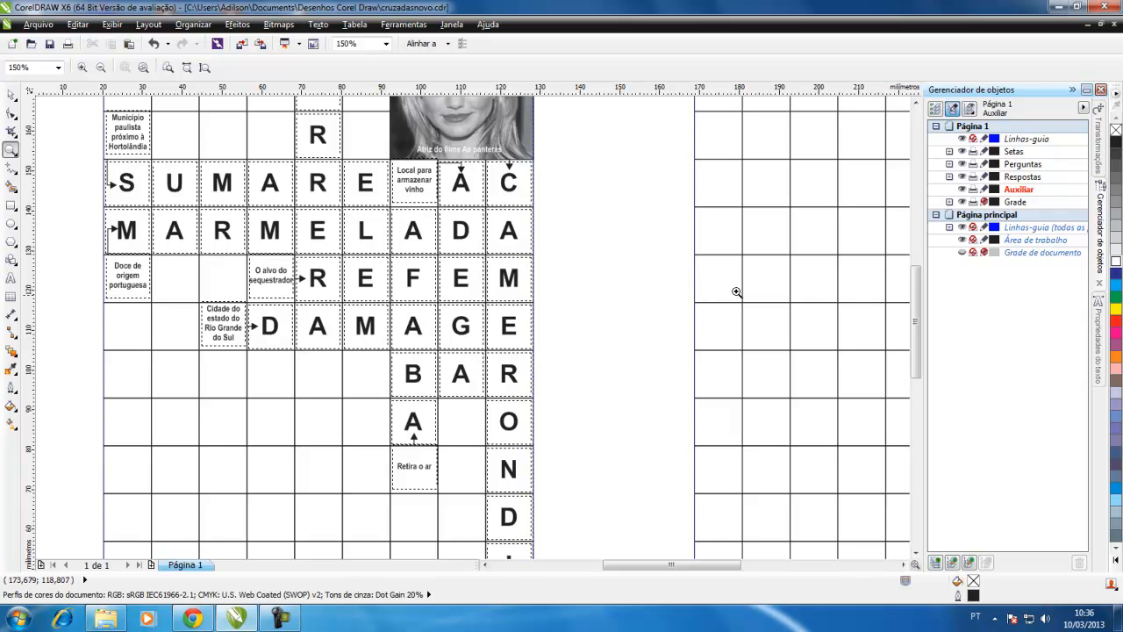
left_click_drag(915, 299, 915, 275)
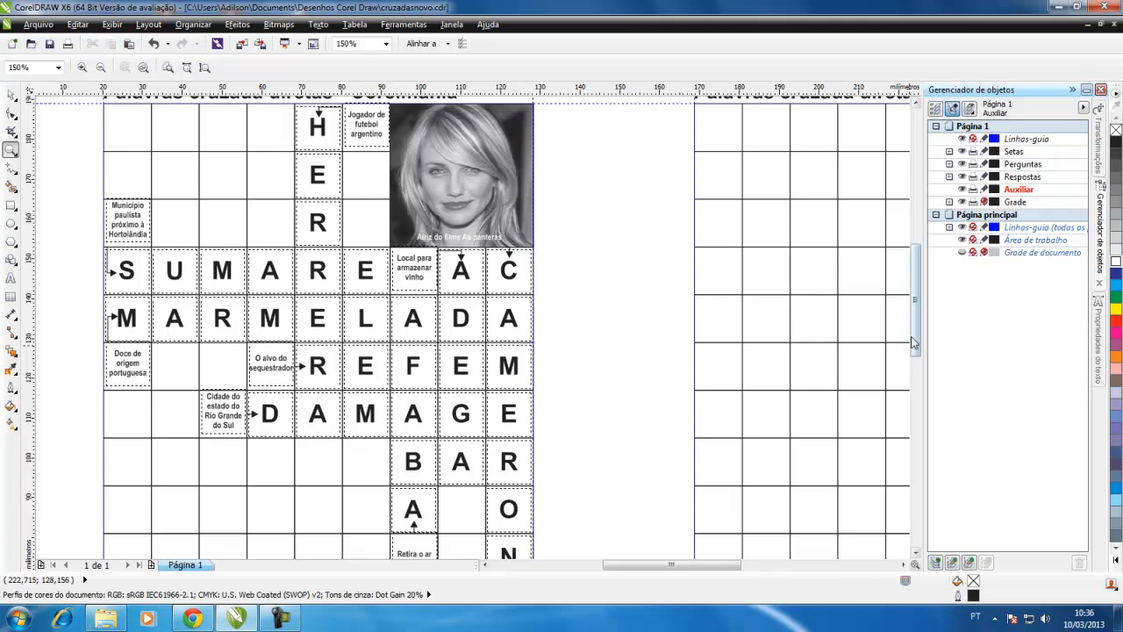
scroll(915, 342, "down", 3)
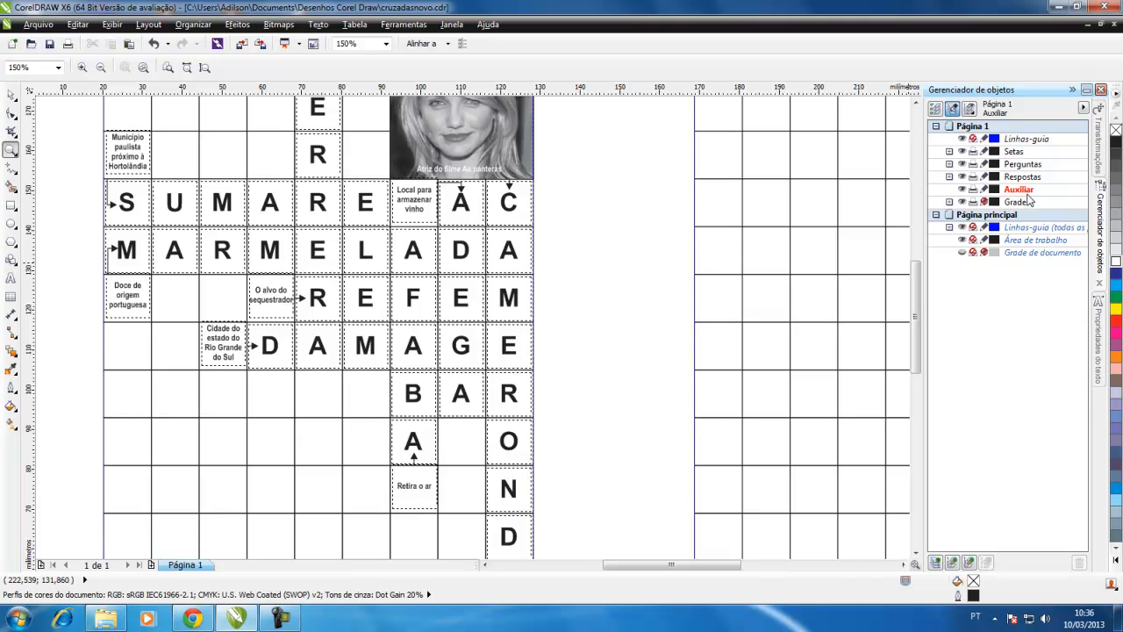
- Draw a horizontal line on the Auxiliar layer across the middle of the empty cell just before the answer BAR
left_click(1018, 189)
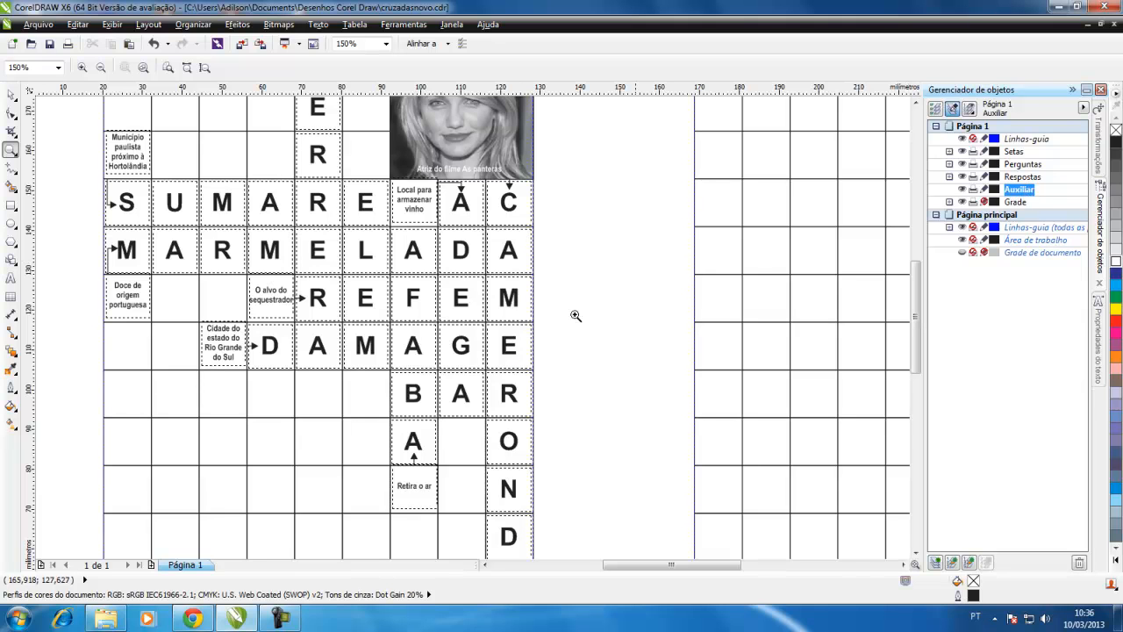
left_click(10, 169)
scroll(329, 389, "up", 1)
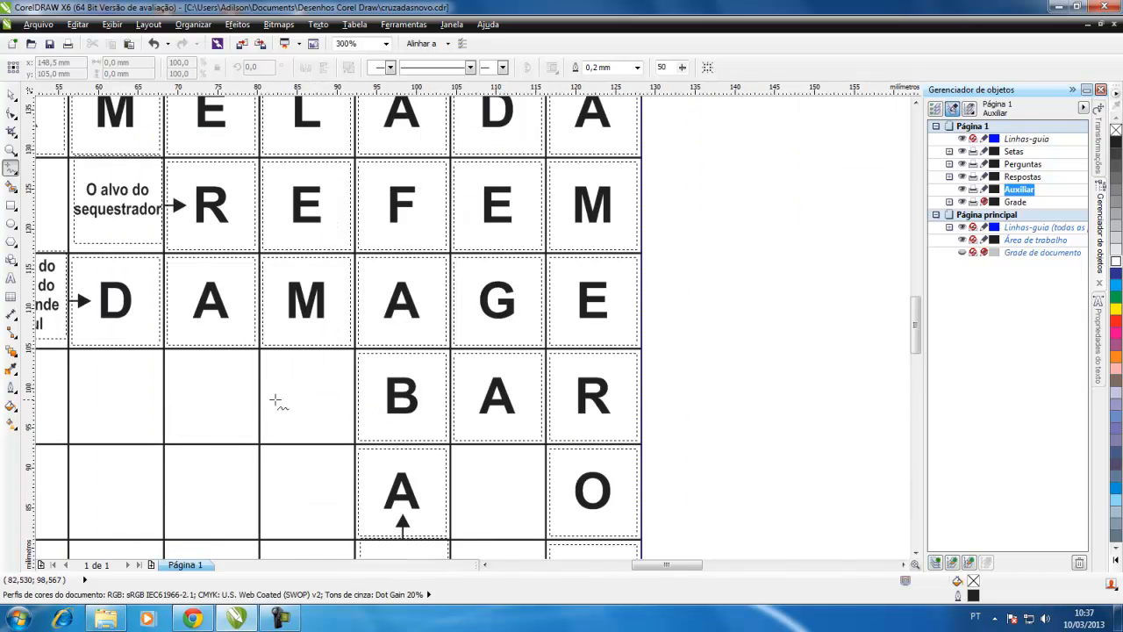
left_click_drag(260, 397, 339, 395)
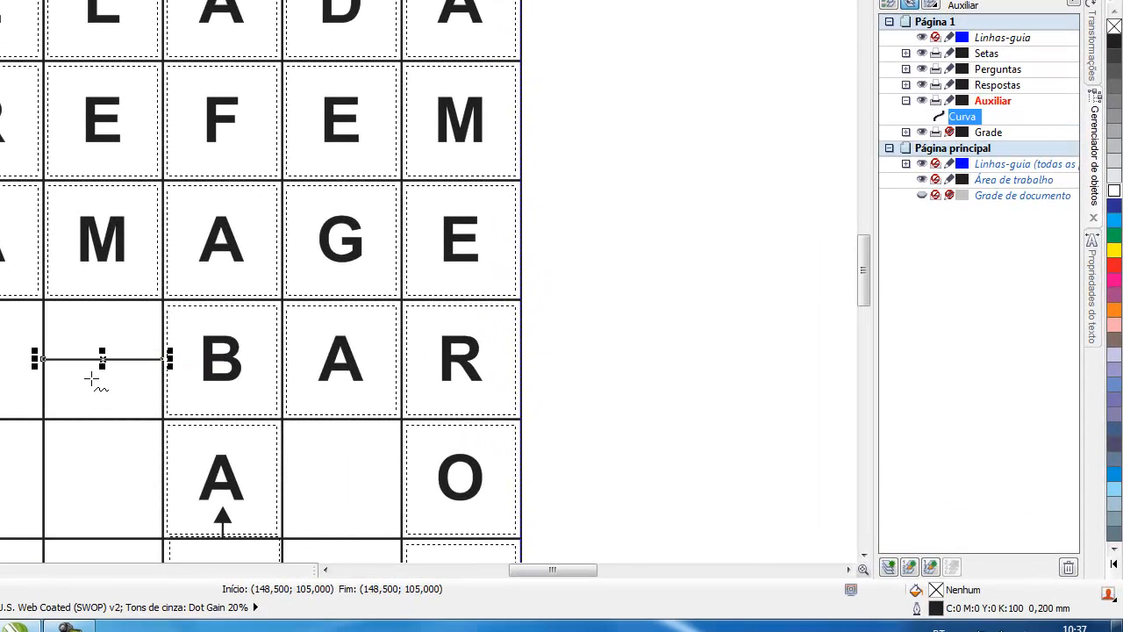
left_click(549, 329)
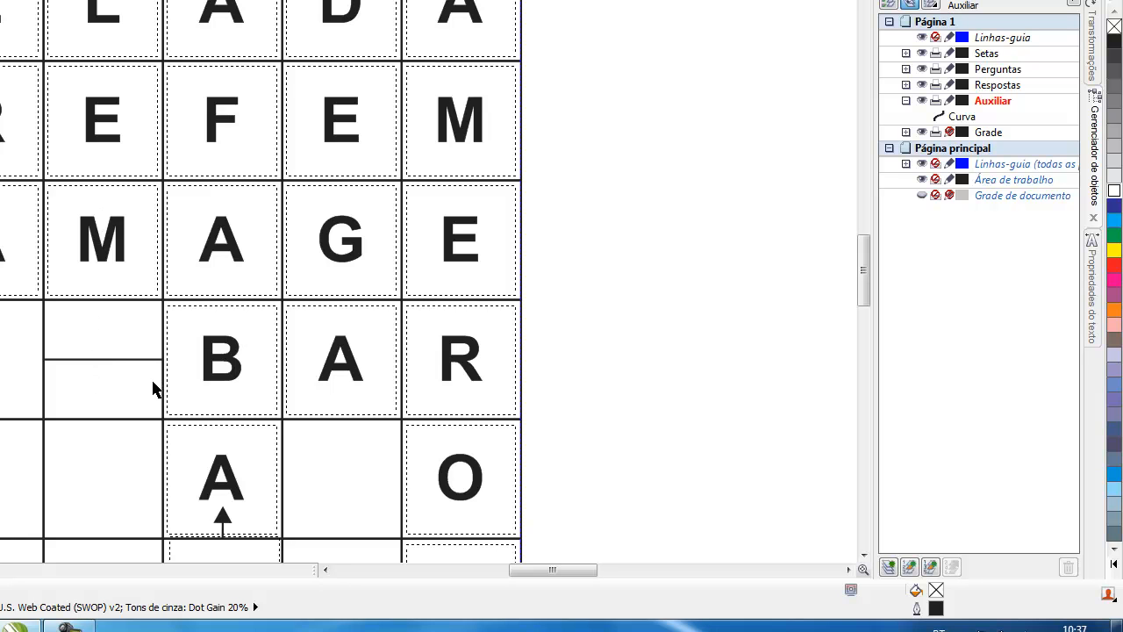
- Duplicate the "Cidade do estado do Rio Grande do Sul" clue and move the copy onto the divided cell before BAR
left_click_drag(522, 570, 504, 581)
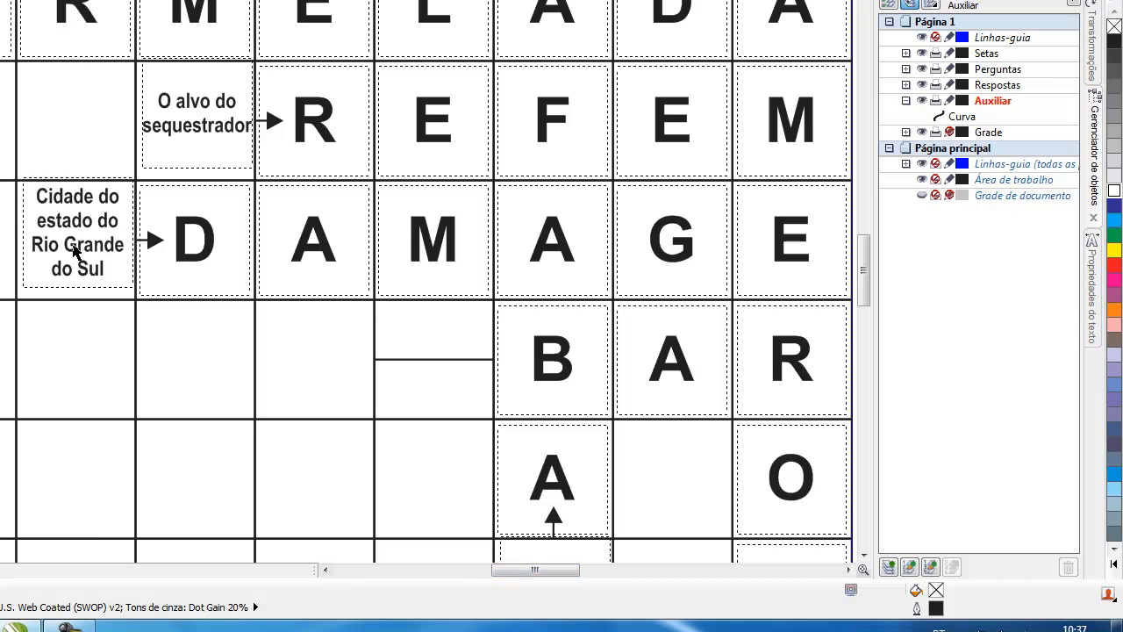
left_click(73, 254)
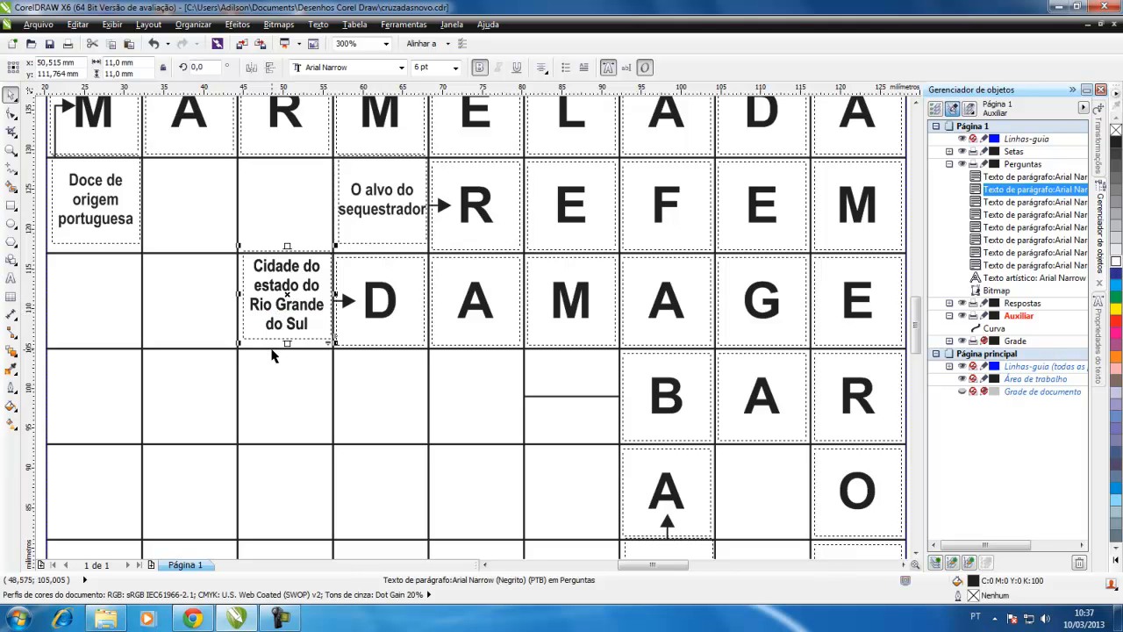
key("ctrl+d")
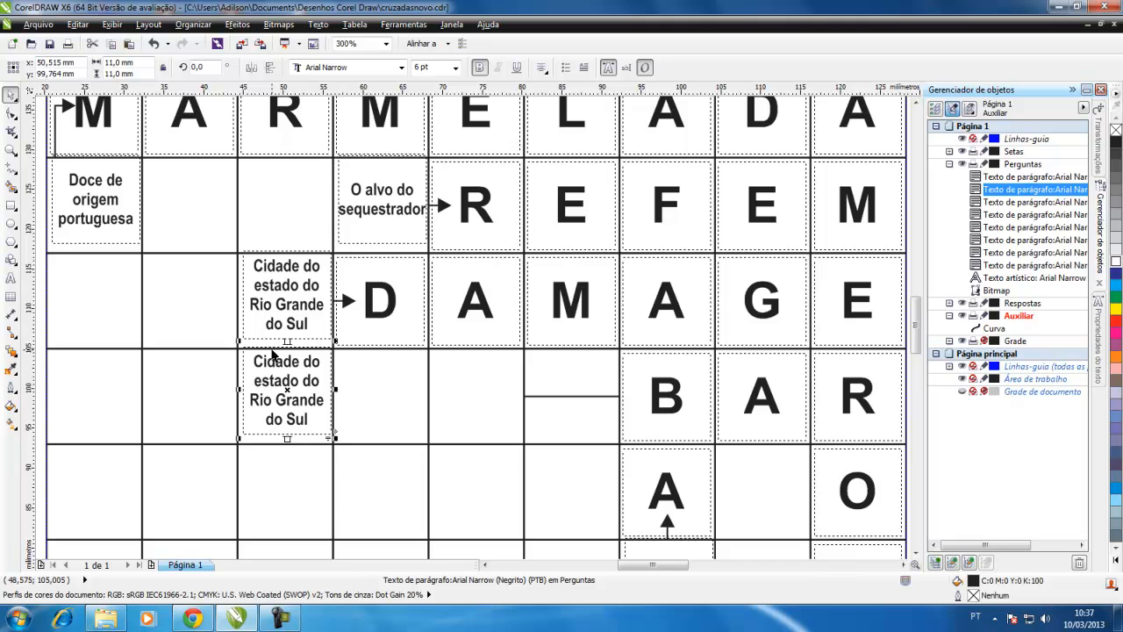
key("Right")
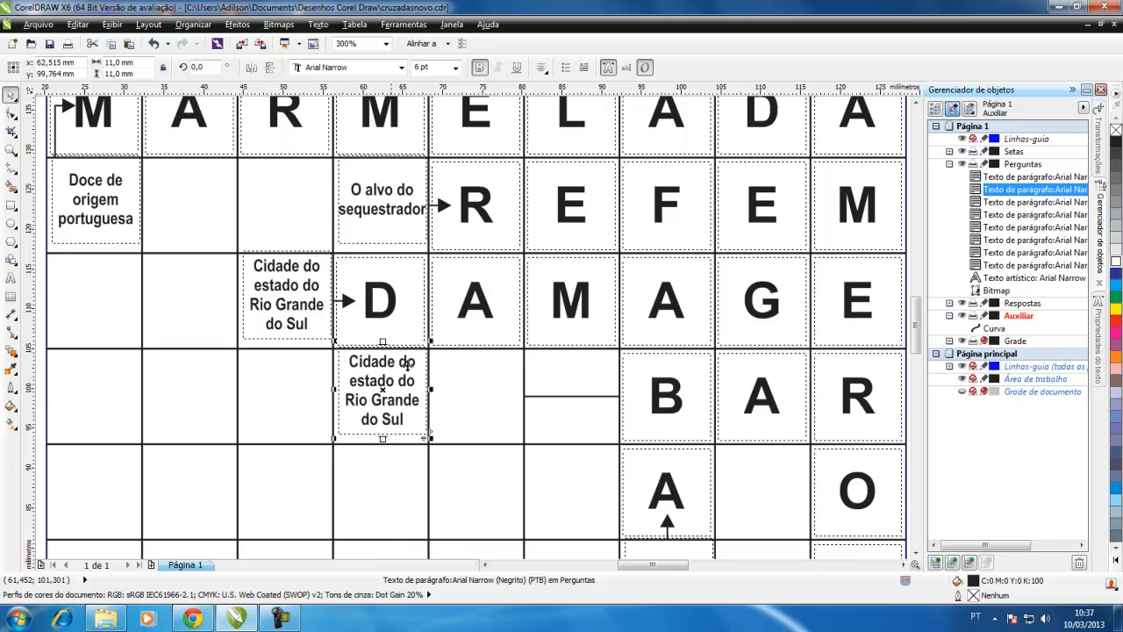
scroll(312, 335, "down", 1)
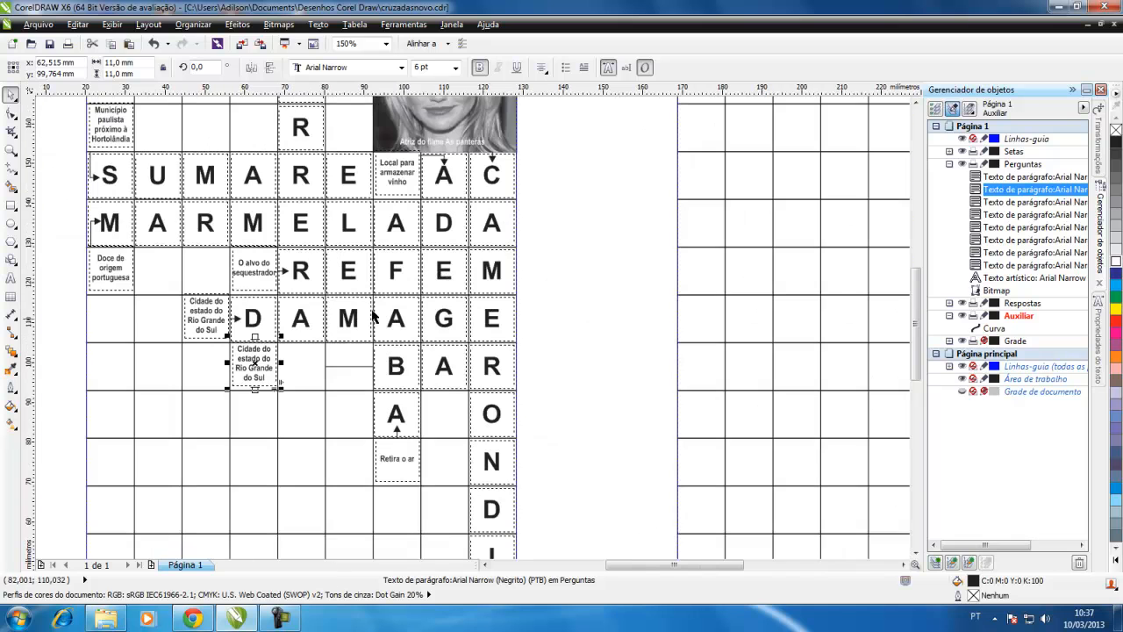
left_click(550, 234)
left_click(449, 67)
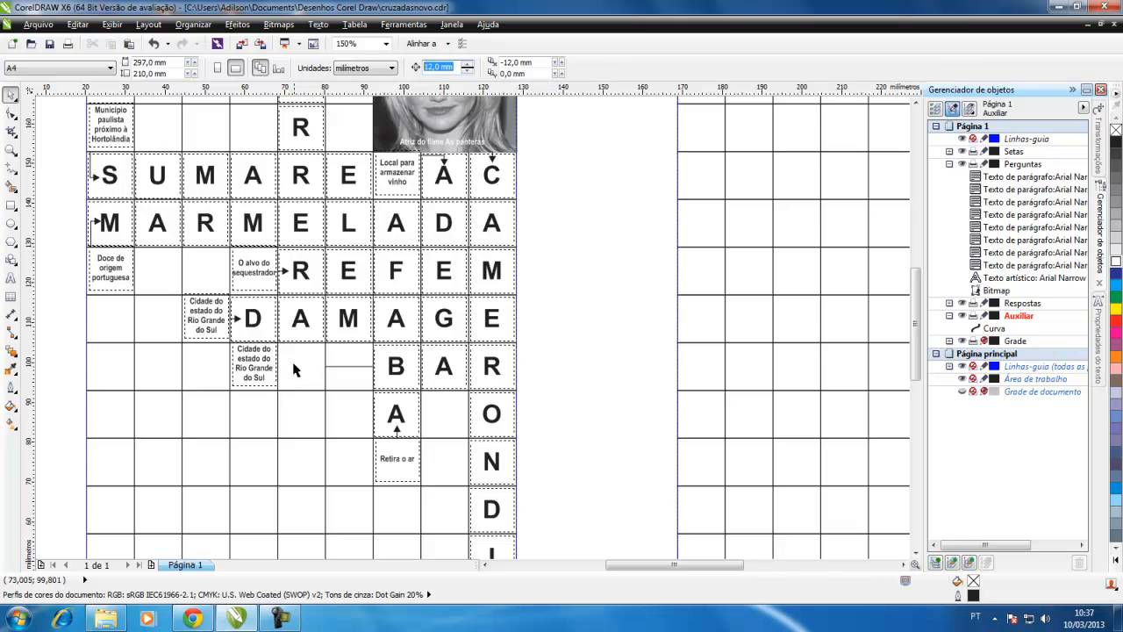
left_click(260, 376)
key("Right")
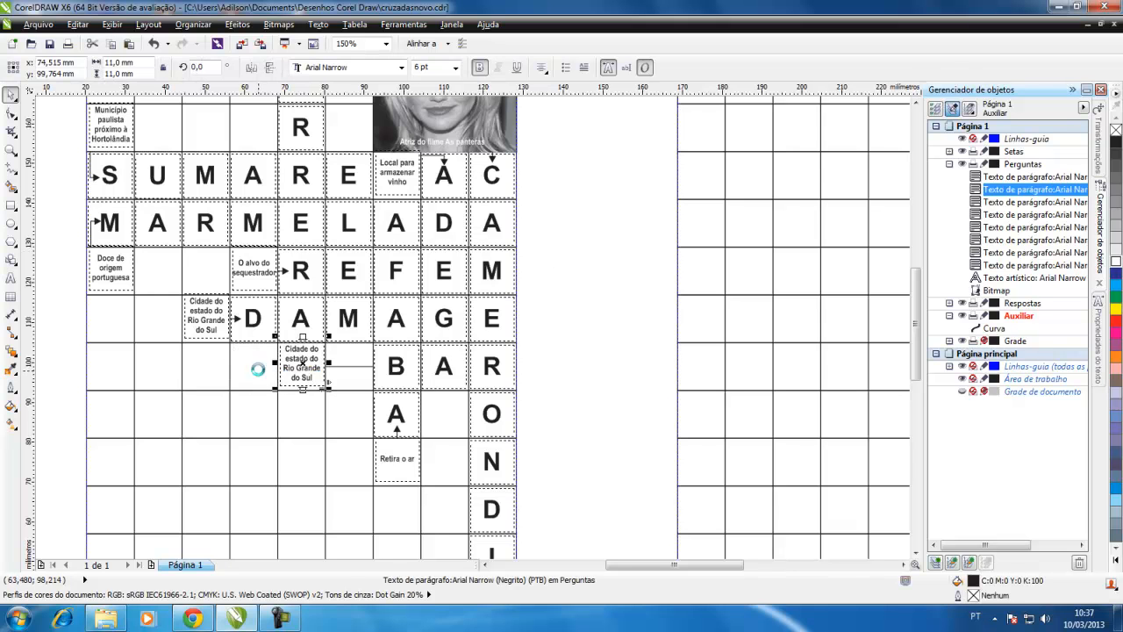
key("Right")
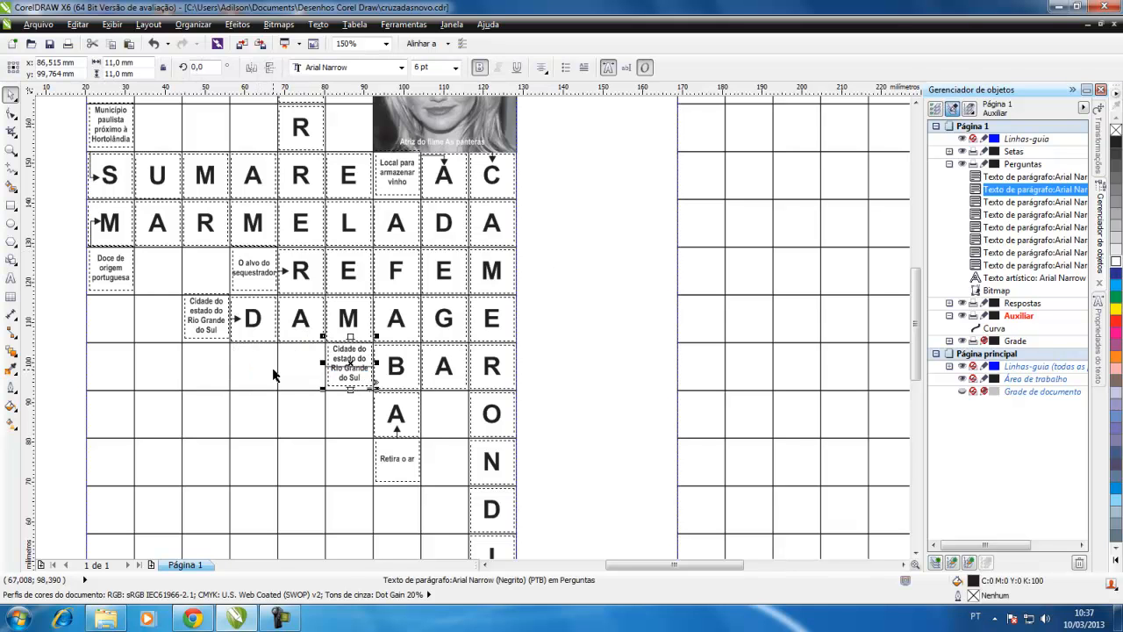
- Replace the copied clue's text in the divided cell with "Sujeira do nariz"
scroll(338, 363, "up", 1)
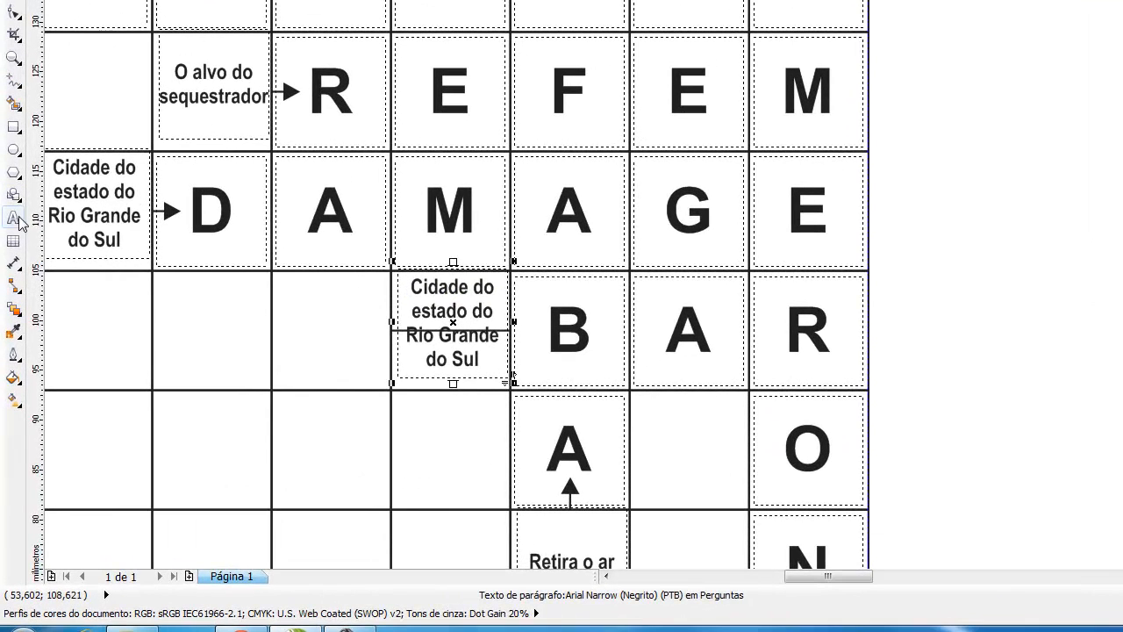
left_click(11, 267)
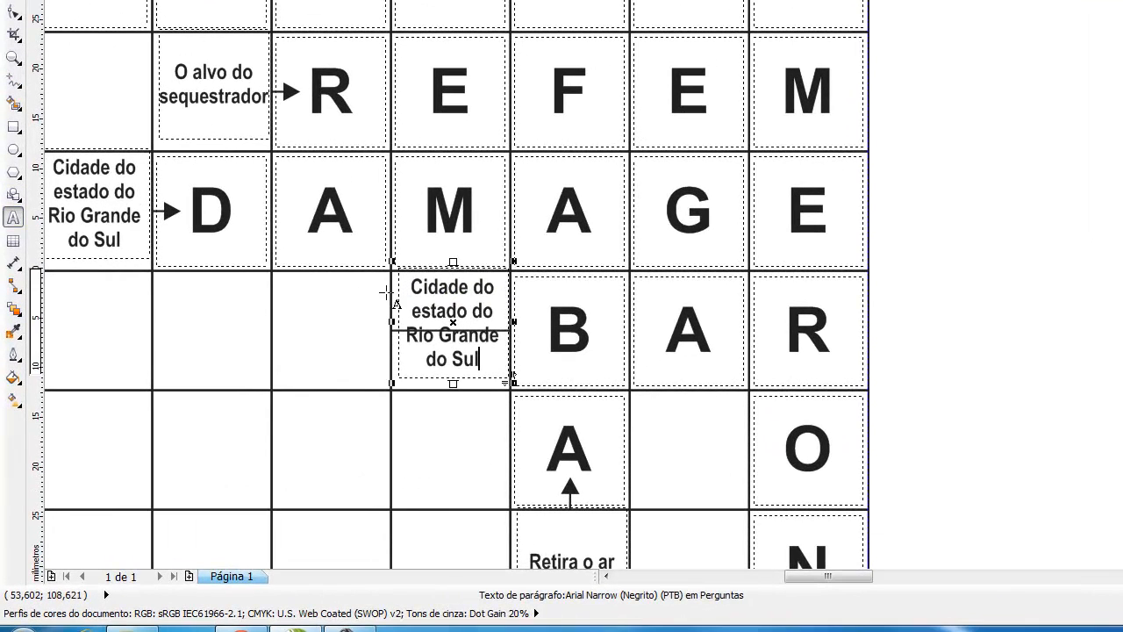
left_click_drag(409, 286, 494, 351)
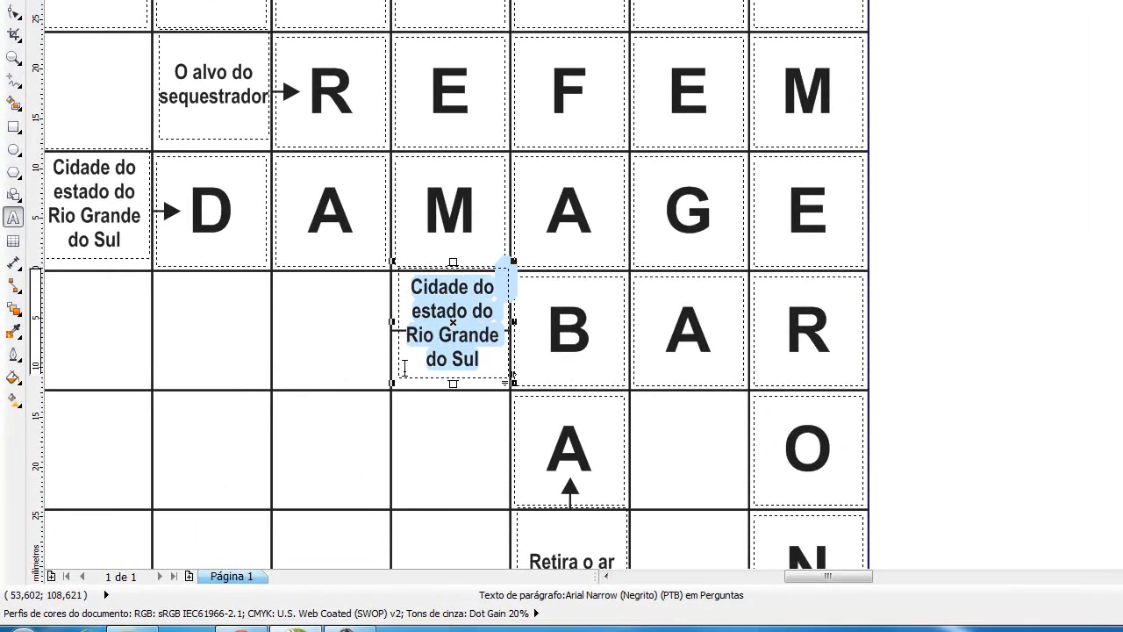
type("Suje")
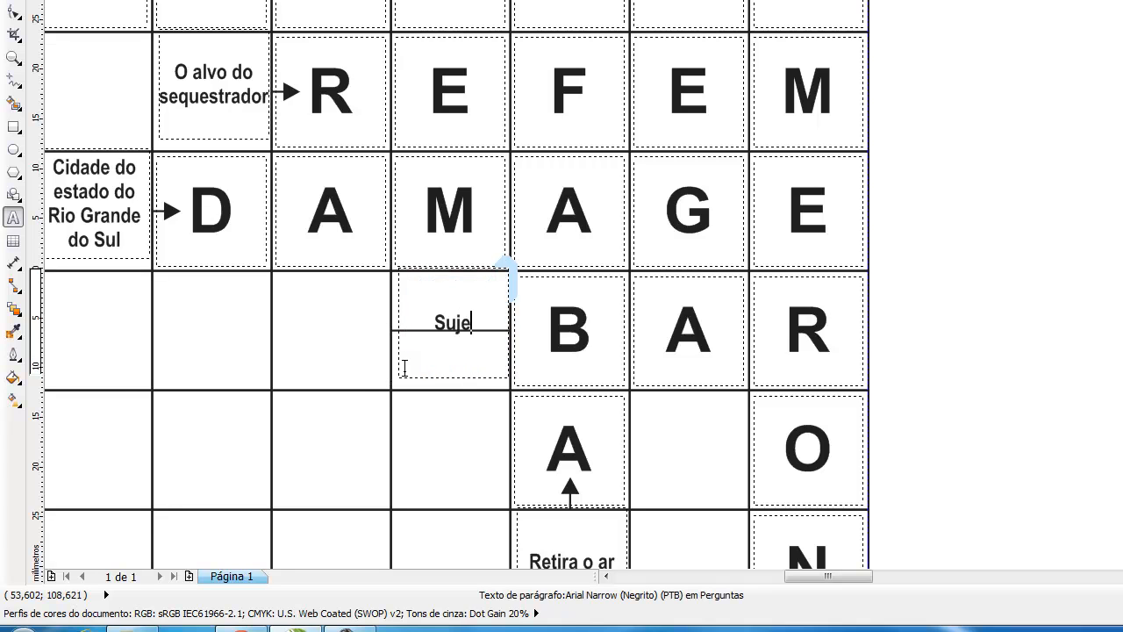
type("ira do ")
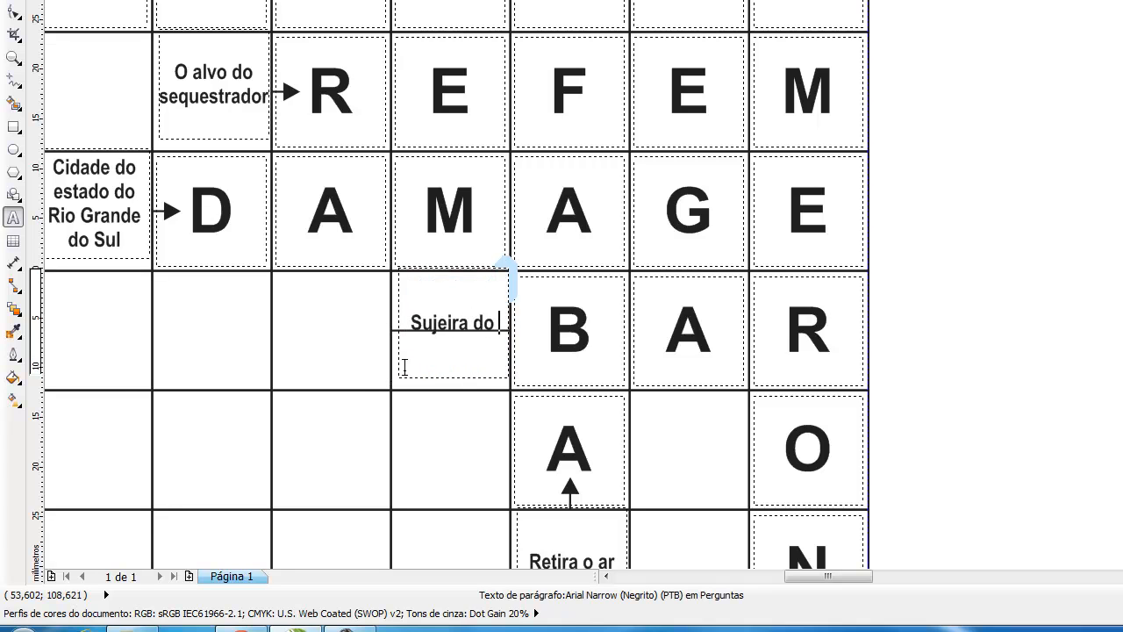
type("nariz")
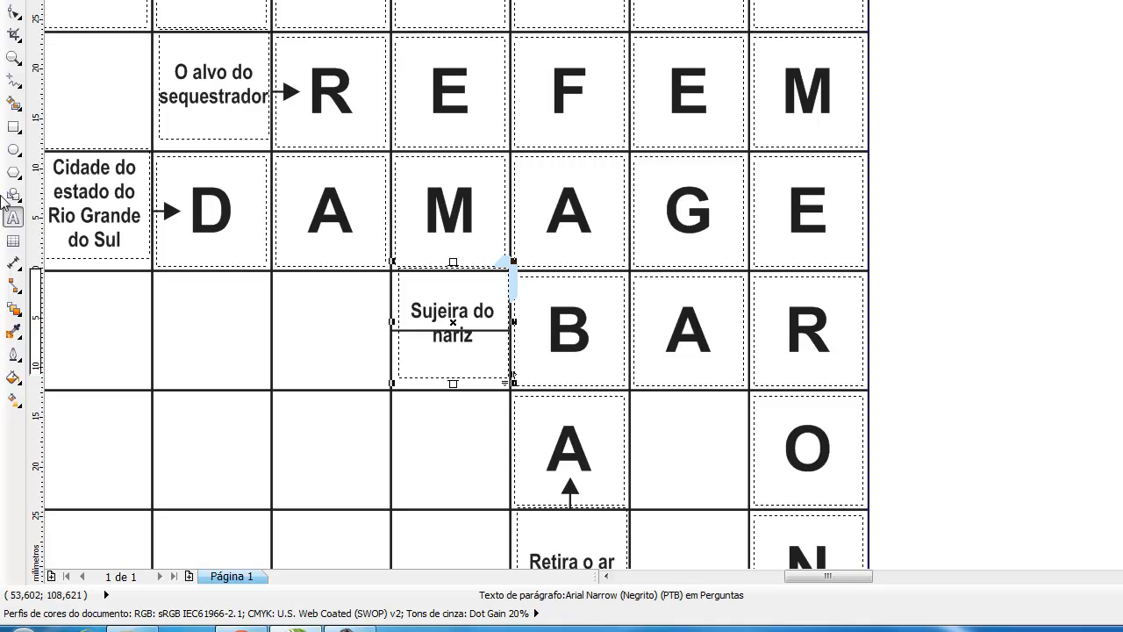
- Shorten the "Sujeira do nariz" text frame to about 6.3 mm high so it fits the upper half of the cell
left_click(12, 2)
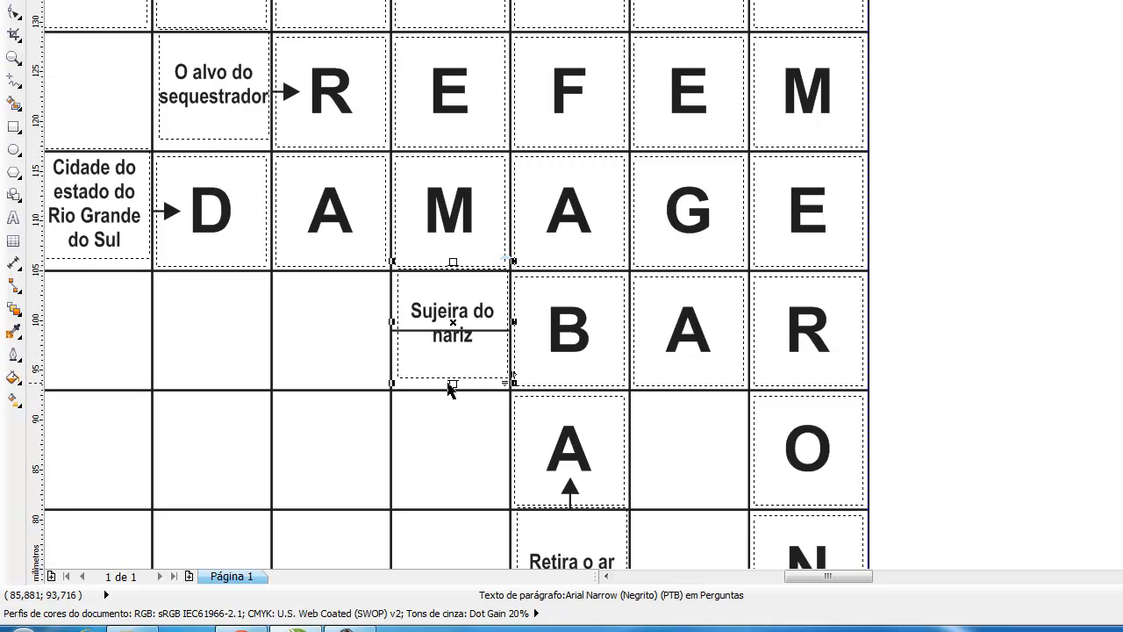
left_click_drag(450, 383, 455, 331)
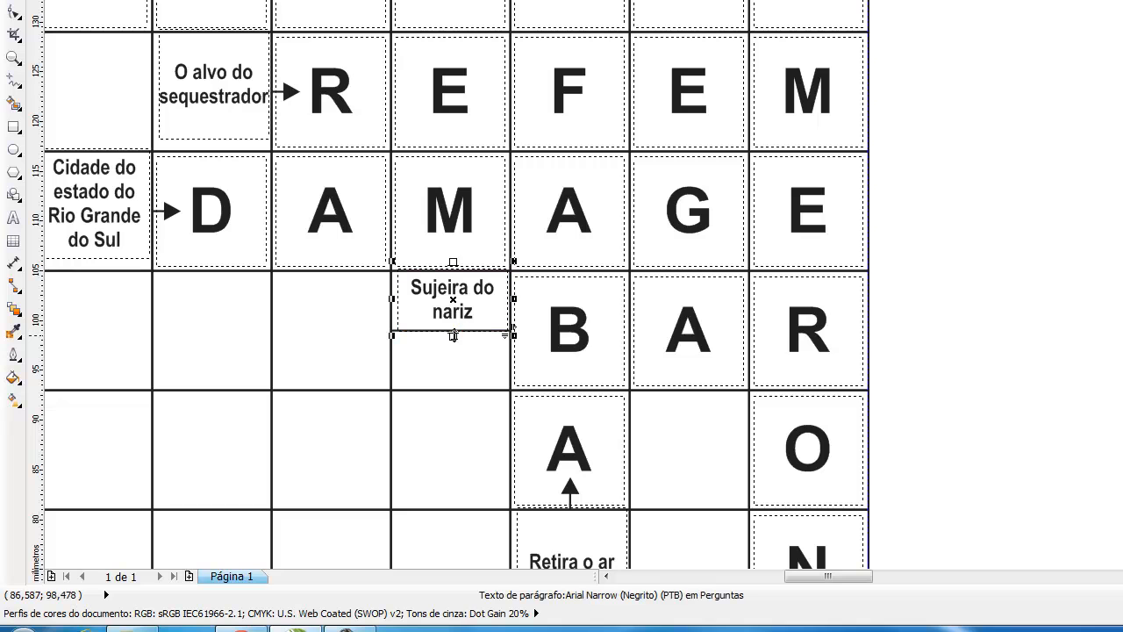
left_click(960, 299)
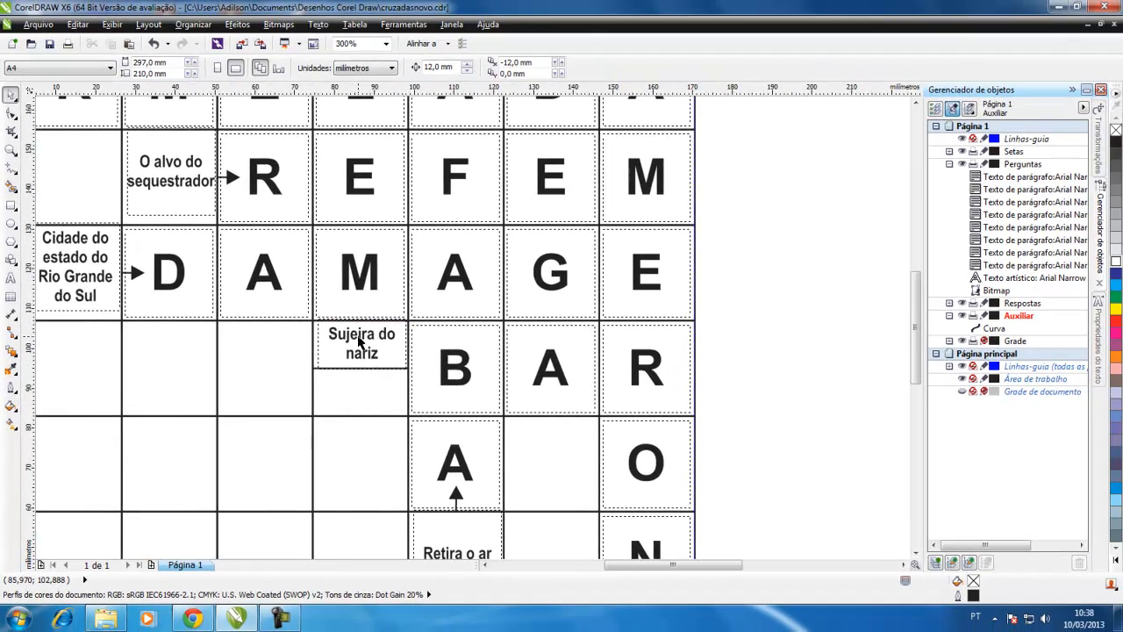
- Copy the "Sujeira do nariz" clue into the lower half of the divided cell with a frame about 5.9 mm high
scroll(449, 298, "down", 2)
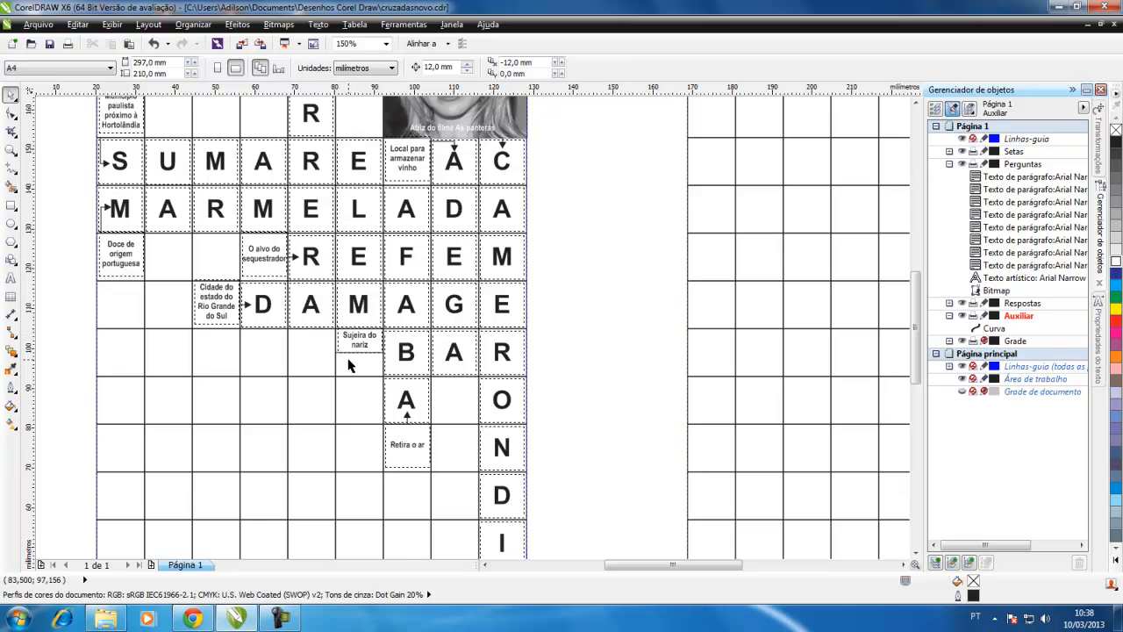
scroll(348, 365, "up", 2)
left_click(364, 333)
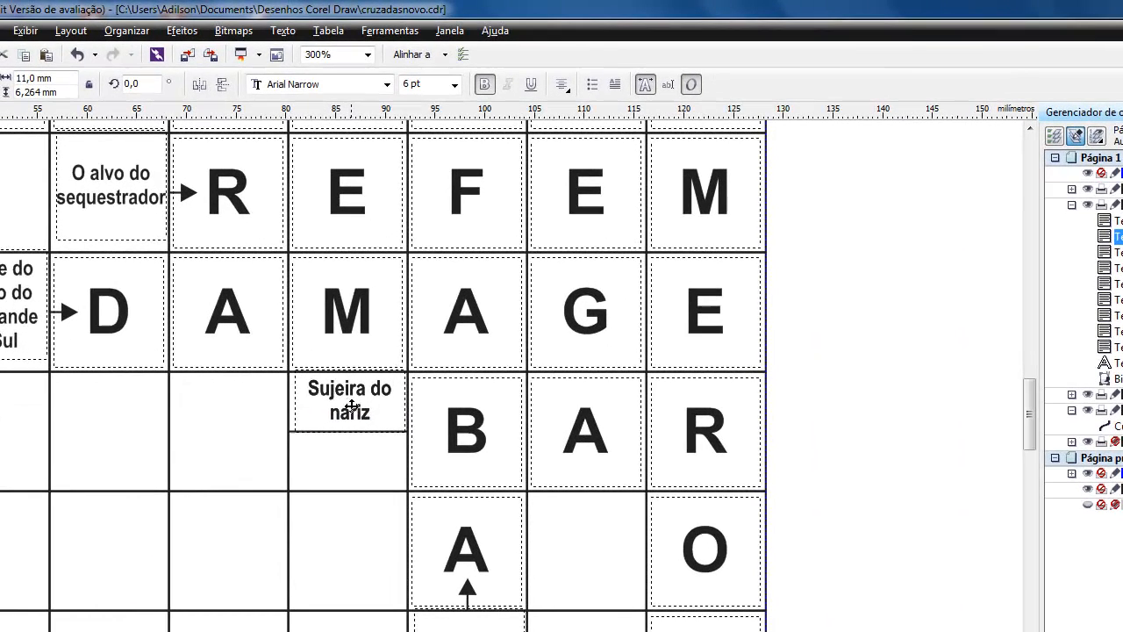
left_click_drag(351, 405, 349, 495)
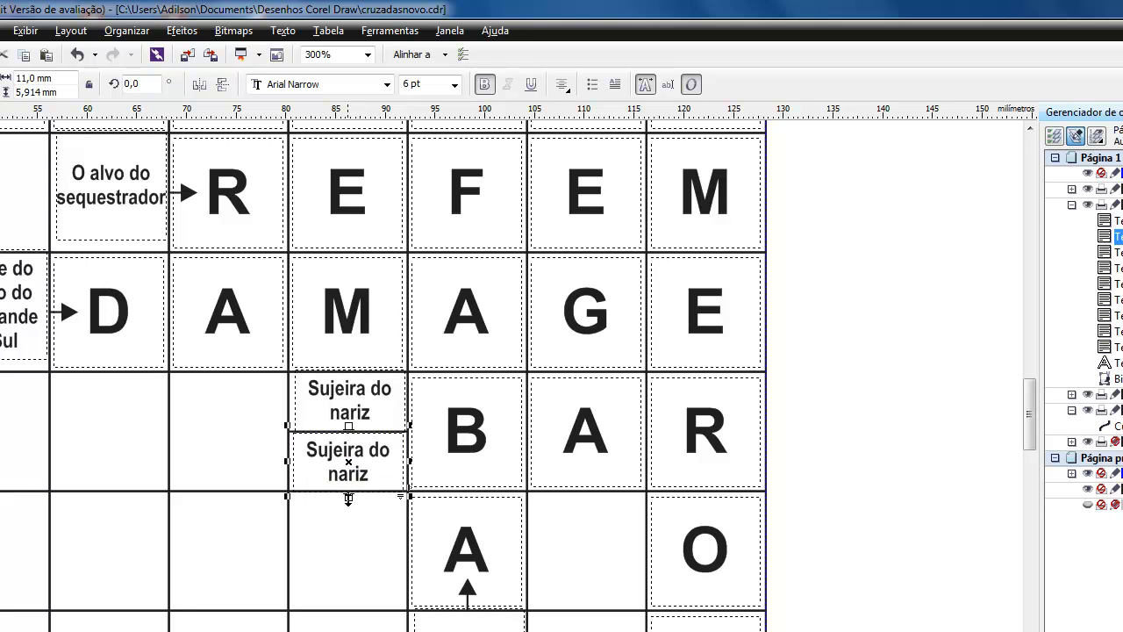
- Replace the lower clue's text in the divided cell with "Unidade de pressão"
key("F8")
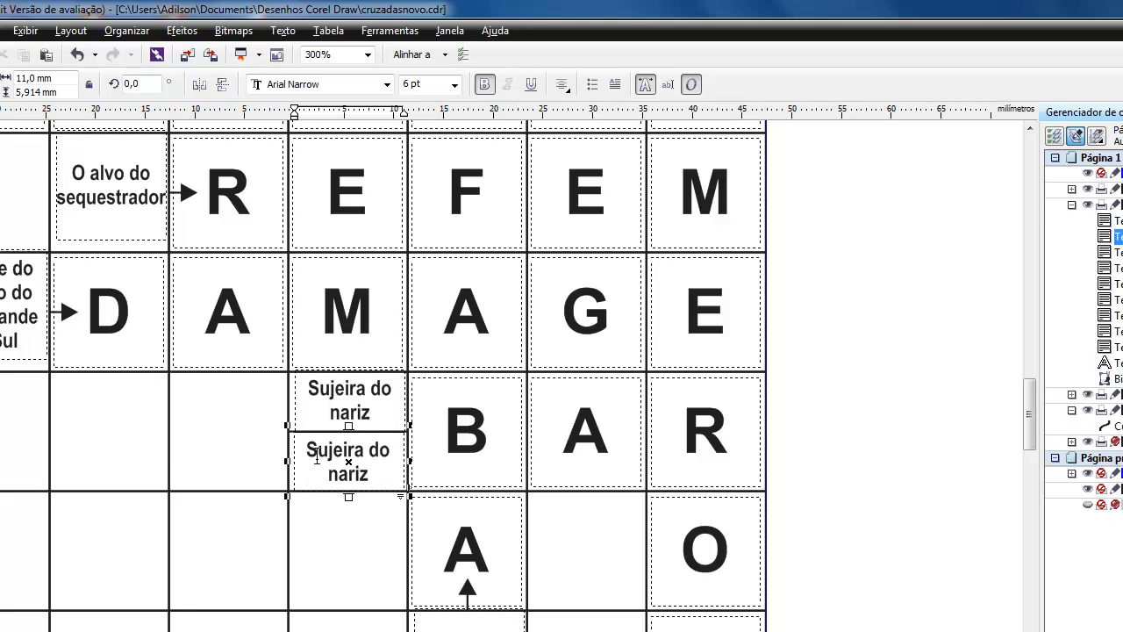
left_click_drag(309, 449, 375, 474)
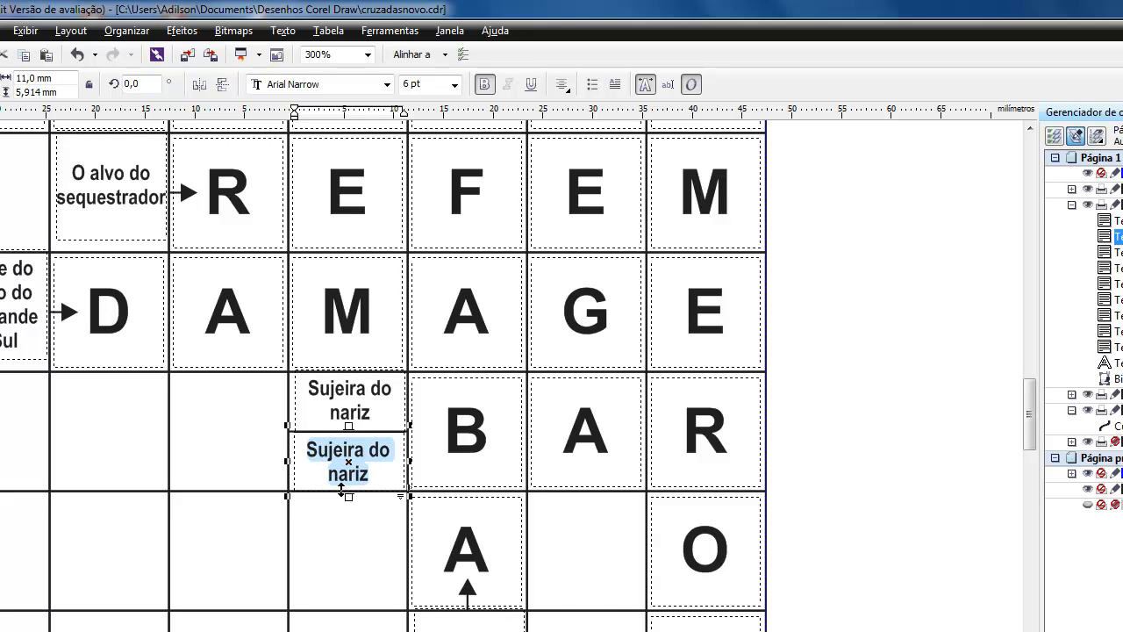
type("Unidade de")
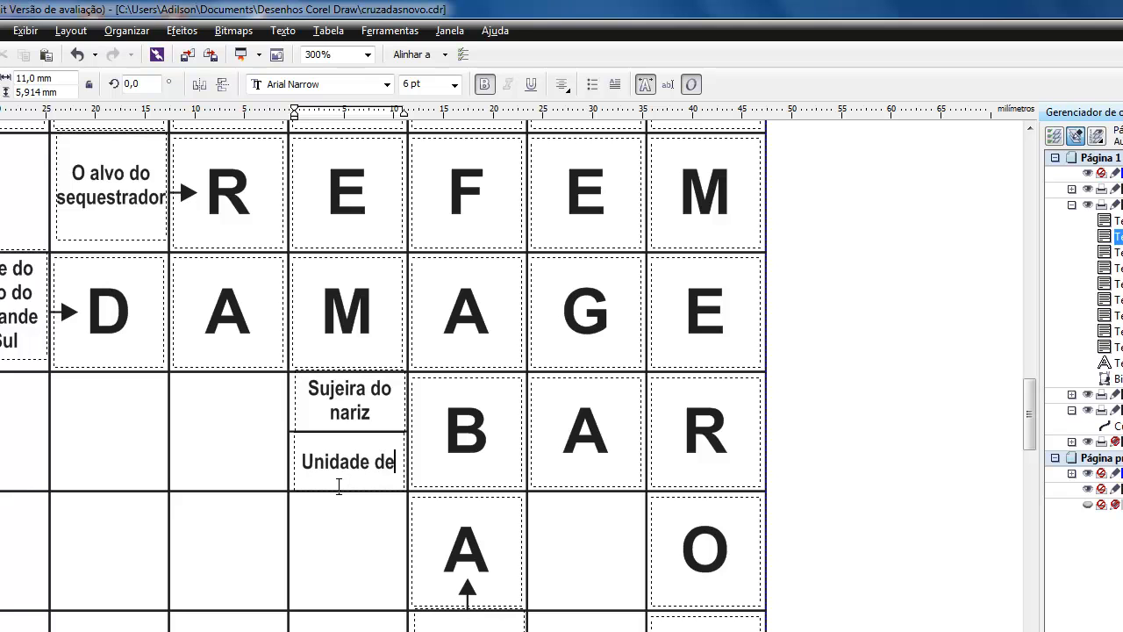
type(" pressão")
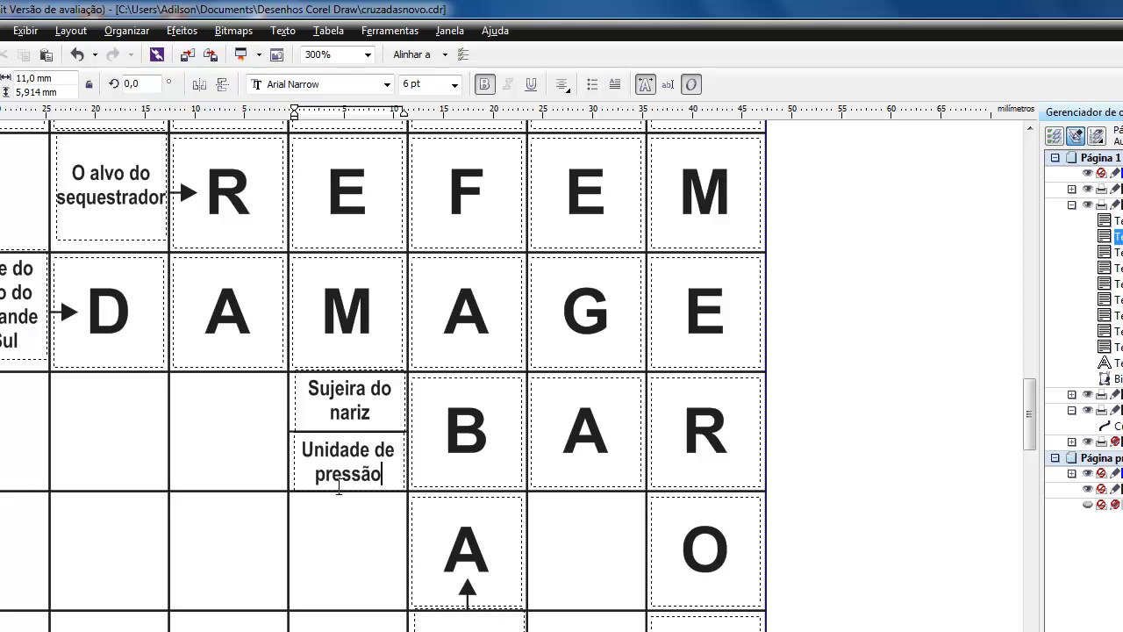
key("Escape")
left_click(791, 473)
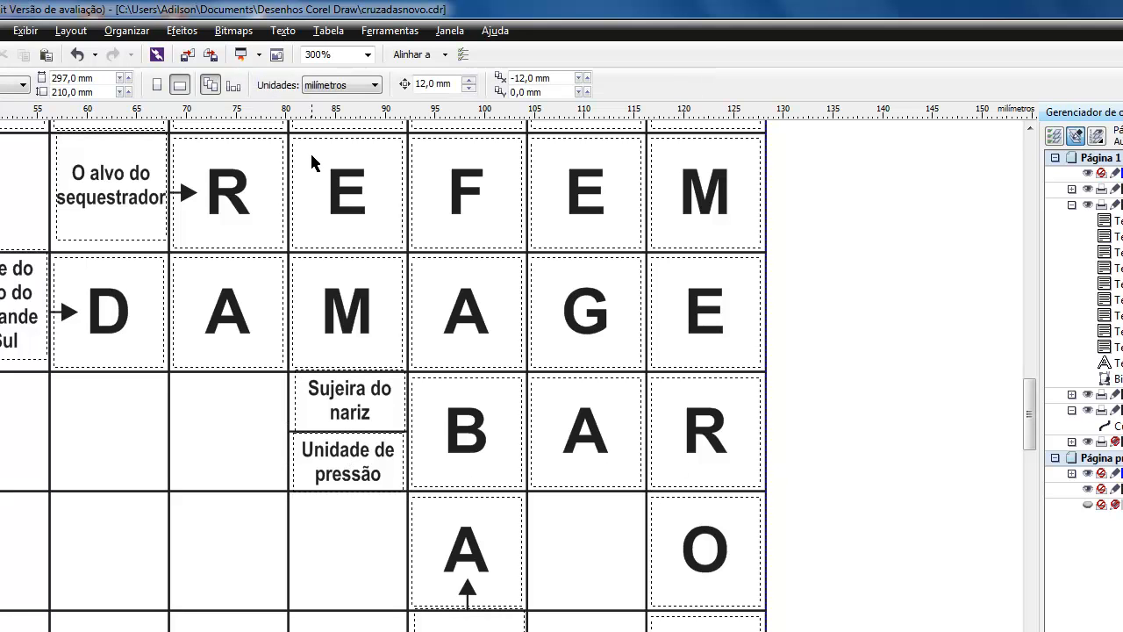
- Duplicate the arrow beside the D of DAMAGE and shift the copy into the empty cell beside the divided clue cell
left_click(62, 314)
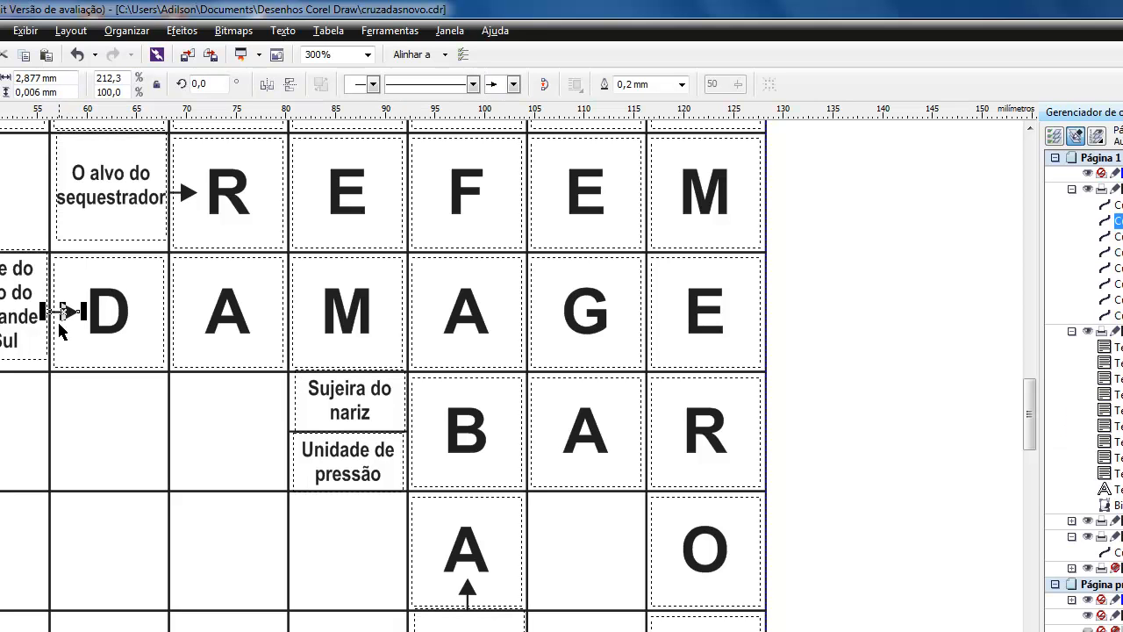
key("plus")
key("Right")
key("Right")
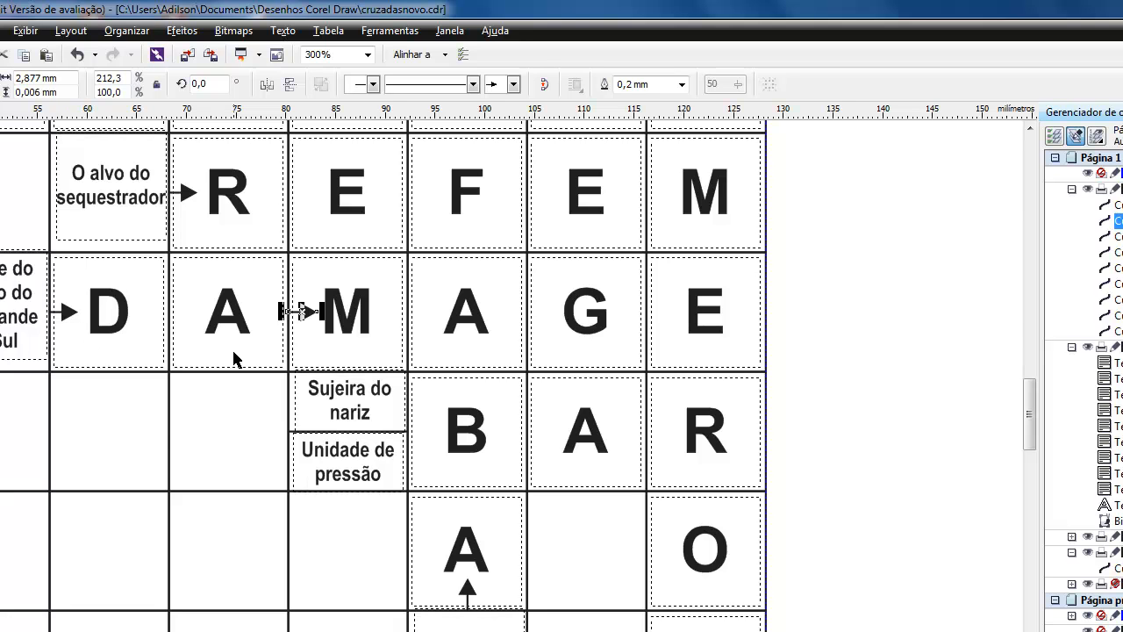
key("Down")
key("Left")
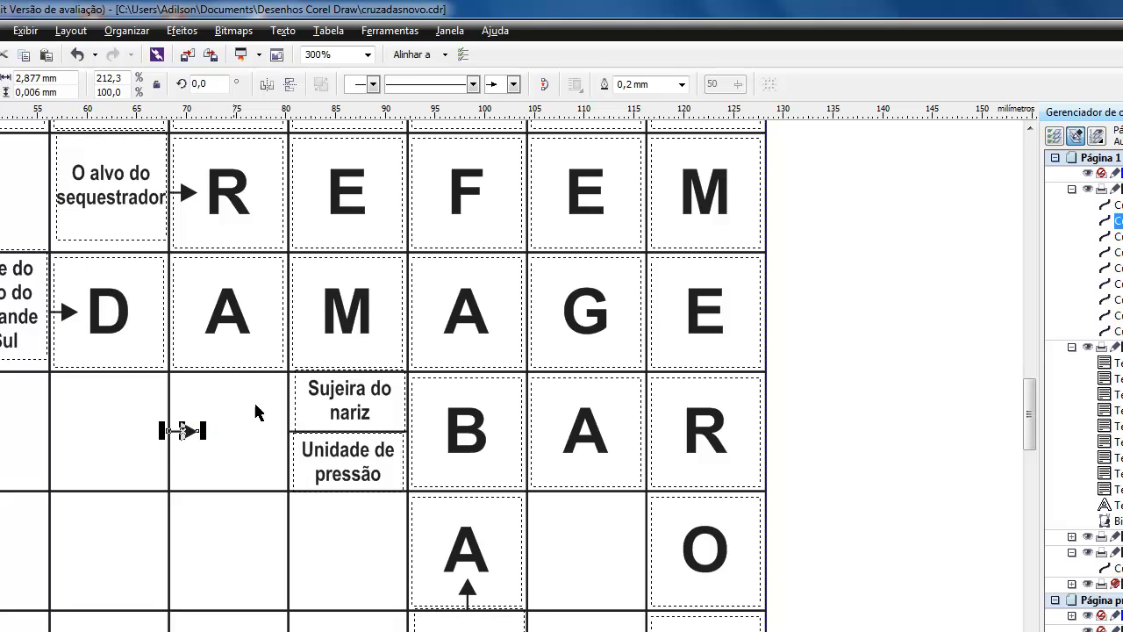
- Rotate the arrow copy to 90° and place it above "Sujeira do nariz", pointing up to the M
left_click(204, 84)
type("-9")
type("0")
key("Return")
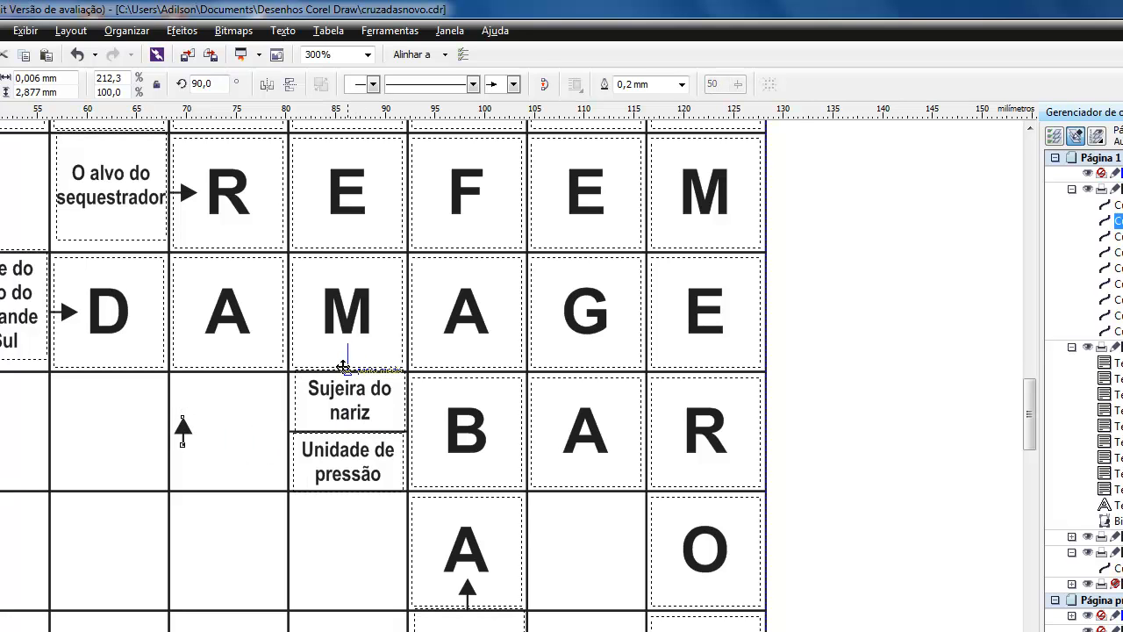
left_click_drag(343, 367, 344, 367)
left_click(787, 439)
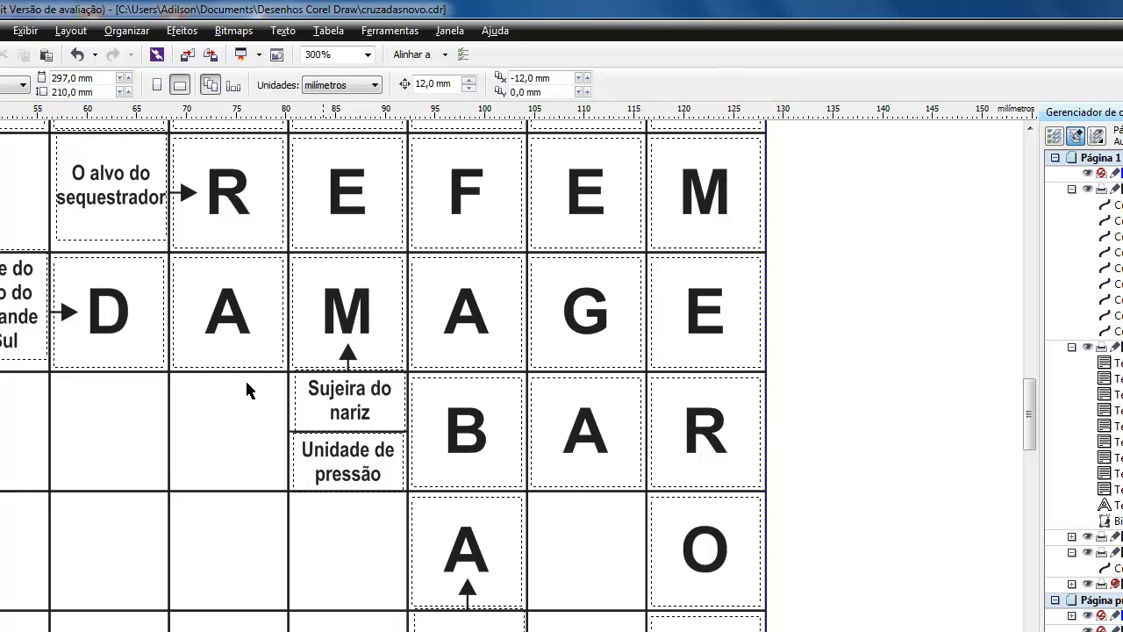
left_click(57, 318)
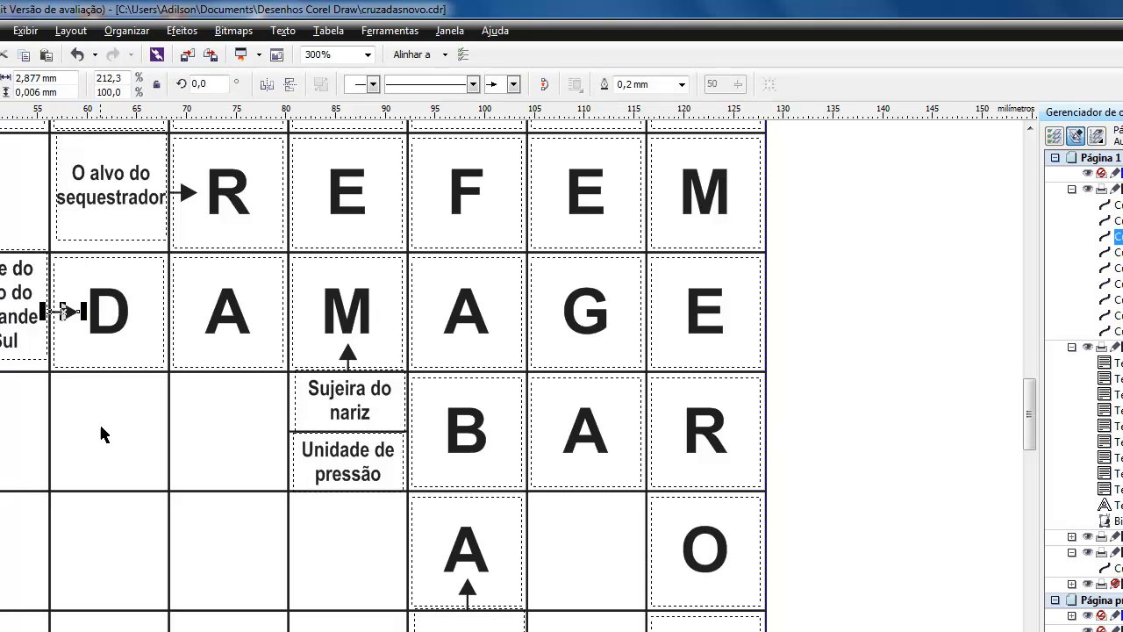
key("KP_Add")
key("Down")
key("Right")
key("Right")
key("Right")
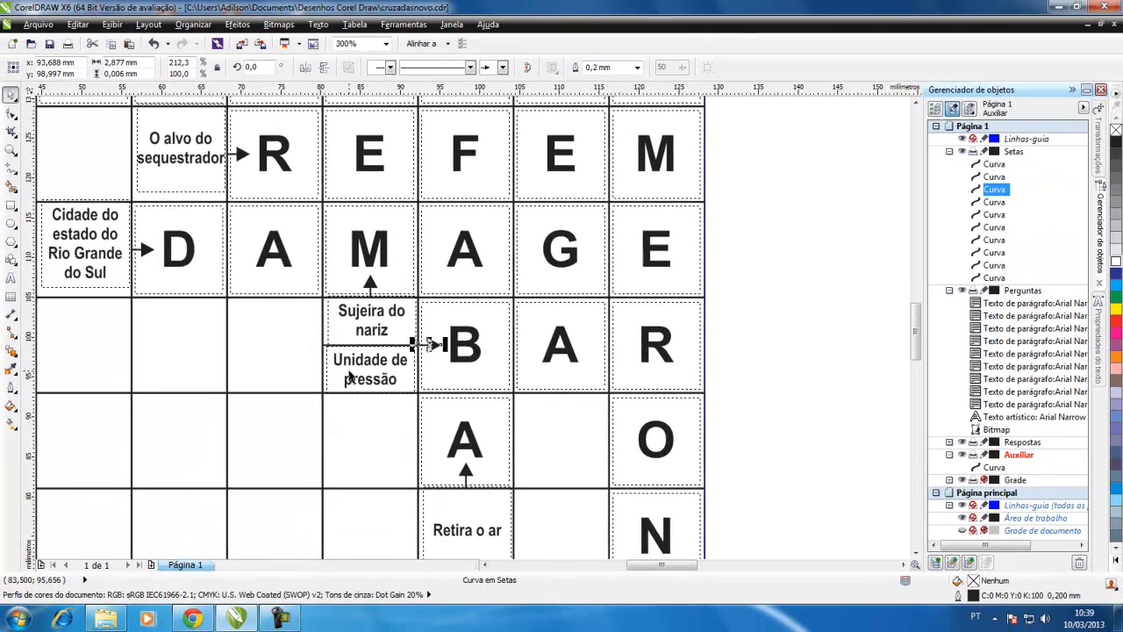
scroll(347, 461, "up", 3)
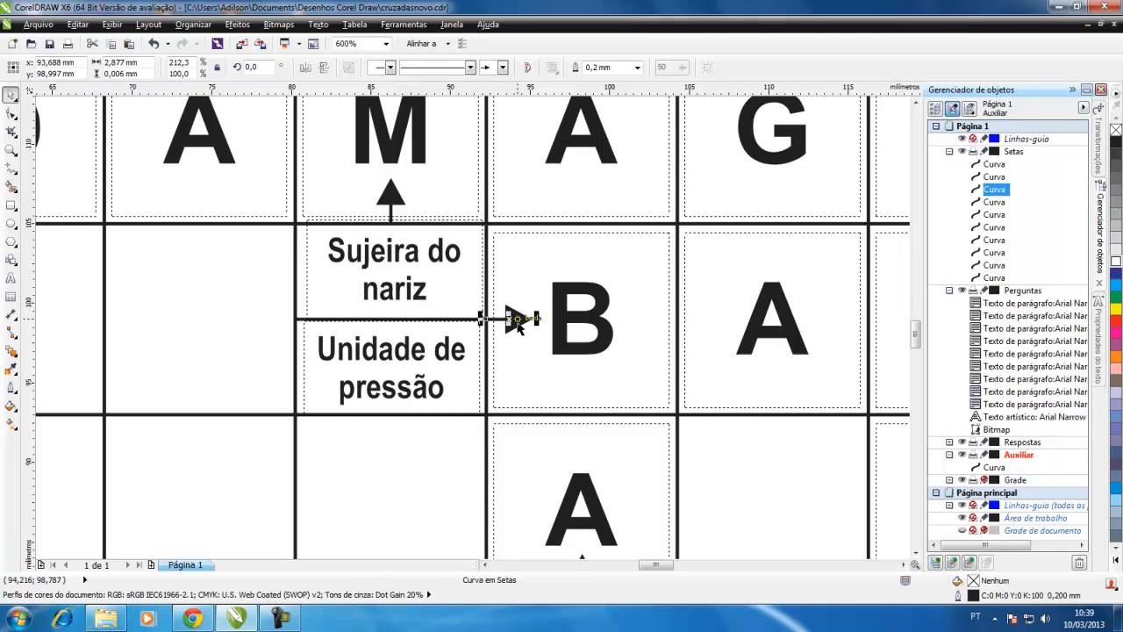
key("Delete")
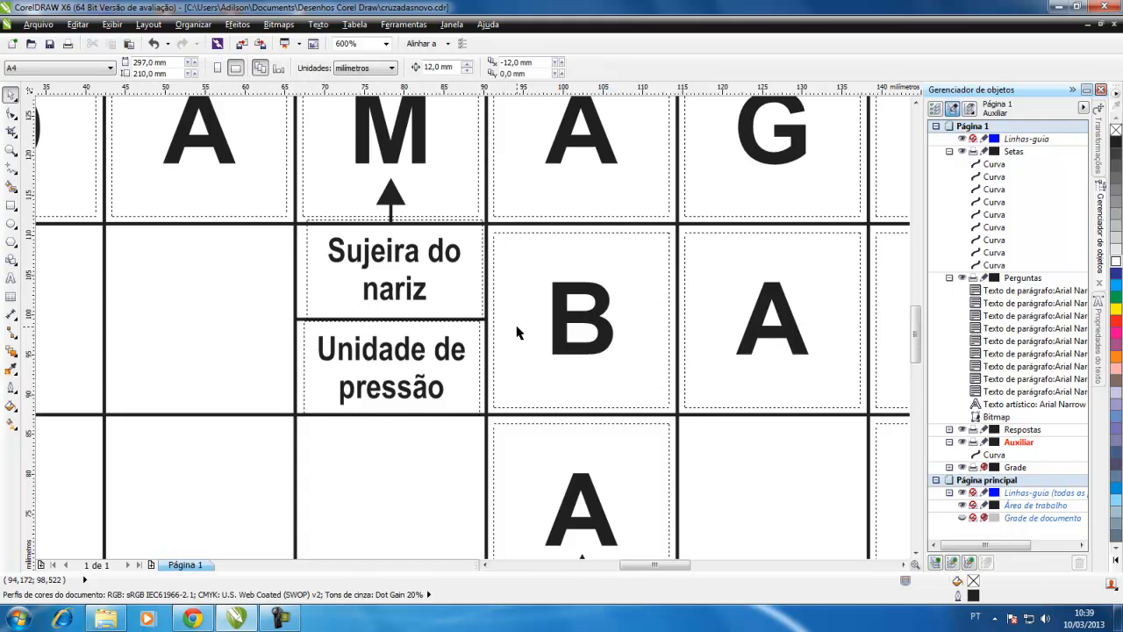
- On the Setas layer, draw a stepped line from the "Unidade de pressão" clue toward the B, about 0.8 mm across and 2.9 mm up before its last segment
scroll(517, 332, "down", 4)
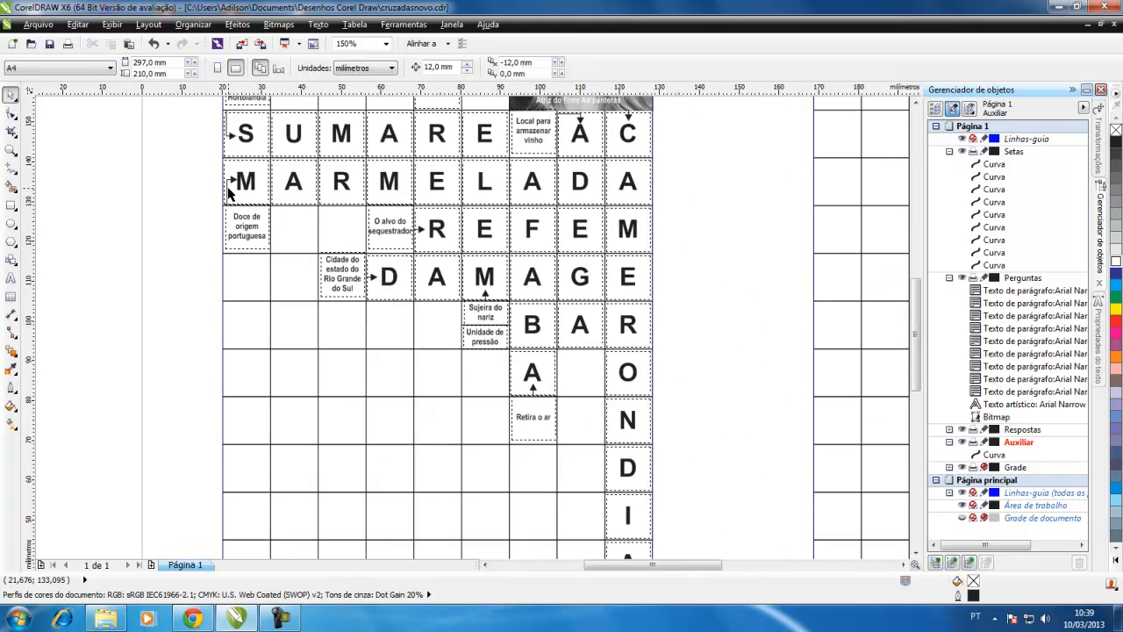
scroll(526, 340, "up", 2)
left_click(1014, 152)
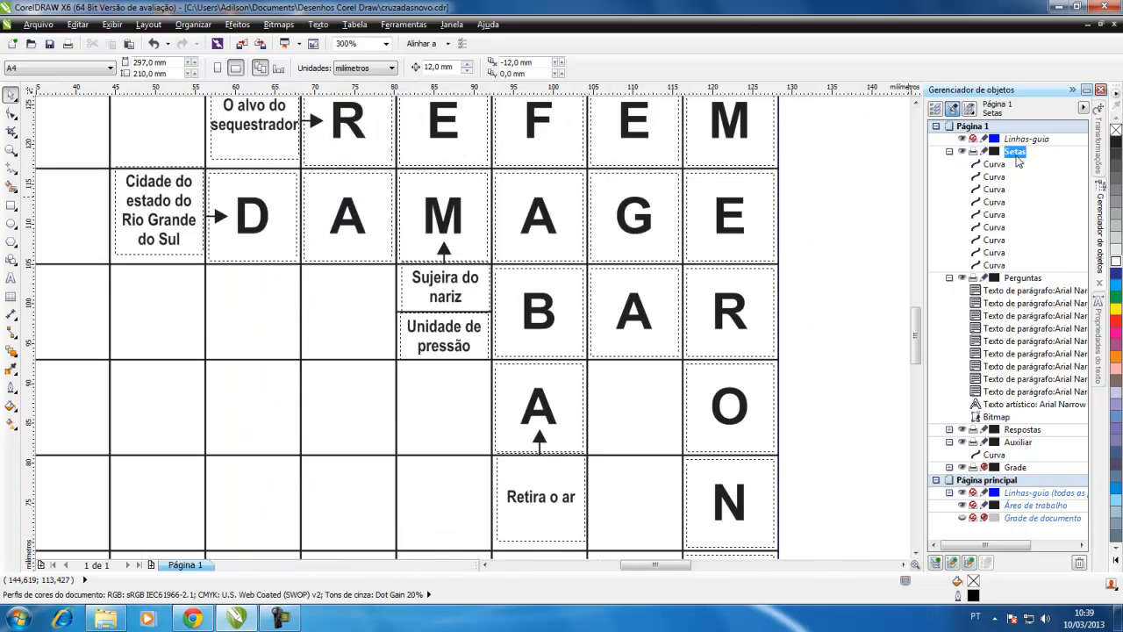
scroll(476, 312, "up", 2)
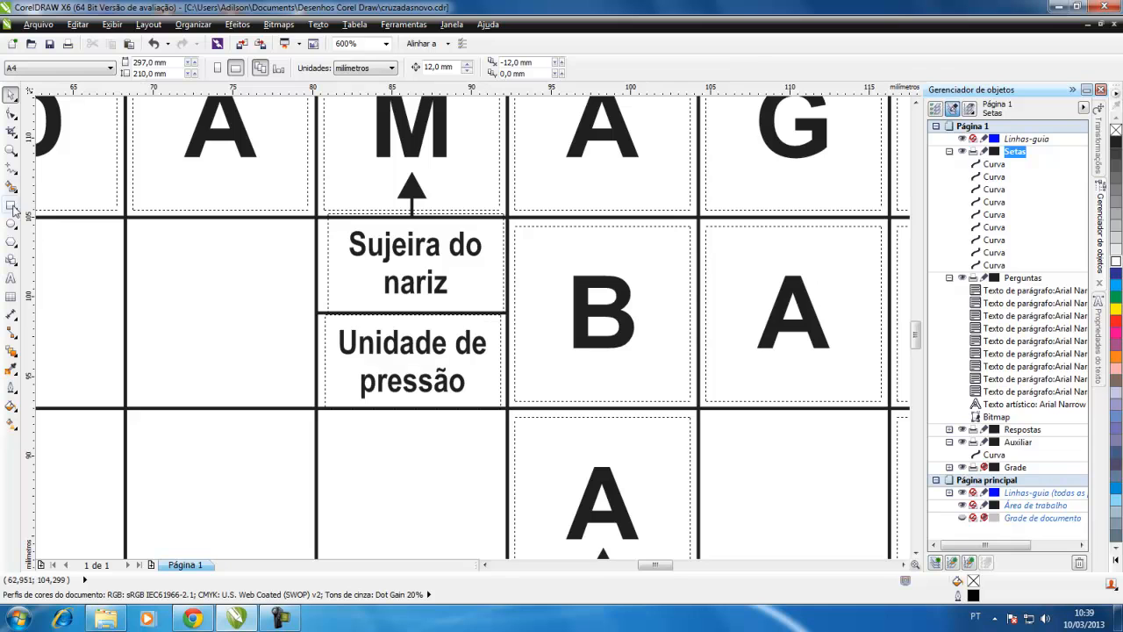
left_click(10, 166)
scroll(531, 336, "up", 2)
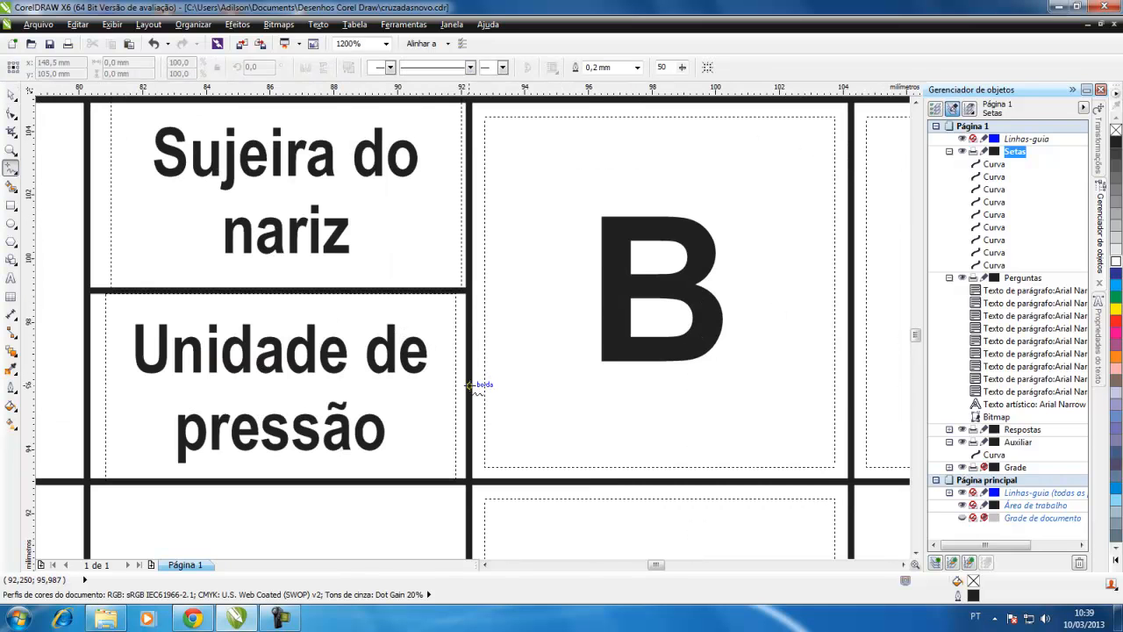
left_click(470, 382)
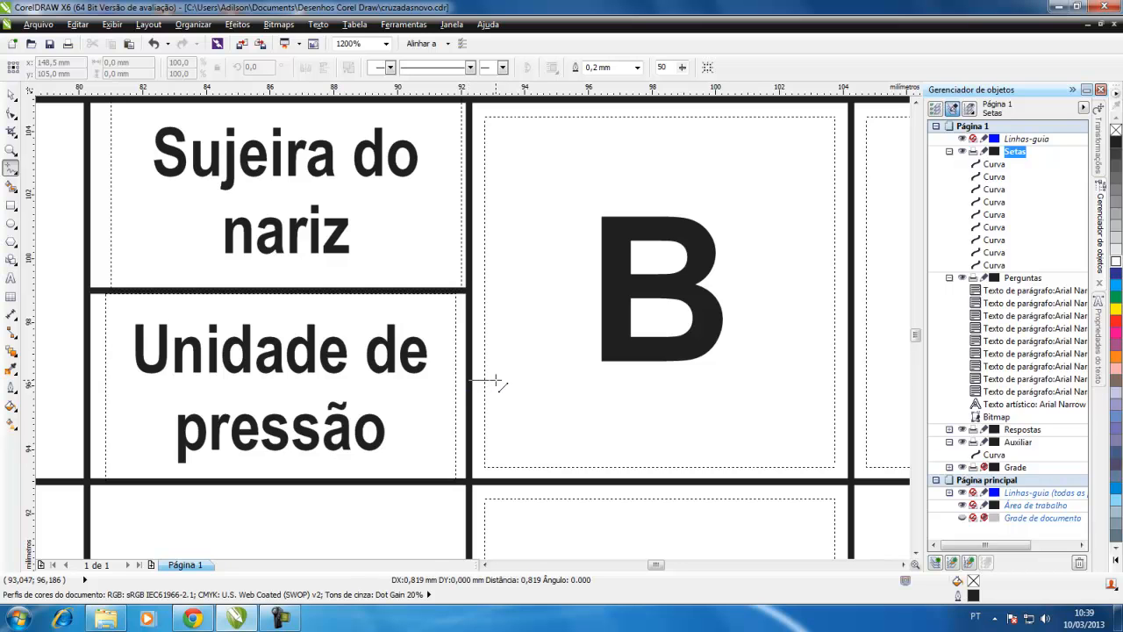
double_click(495, 382)
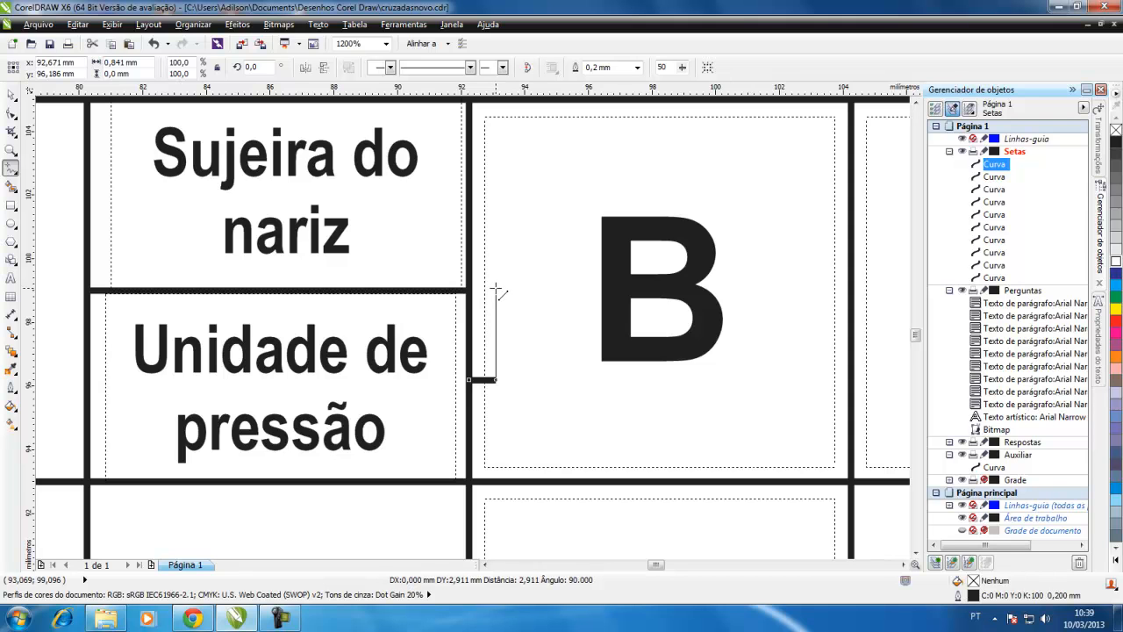
left_click(495, 287)
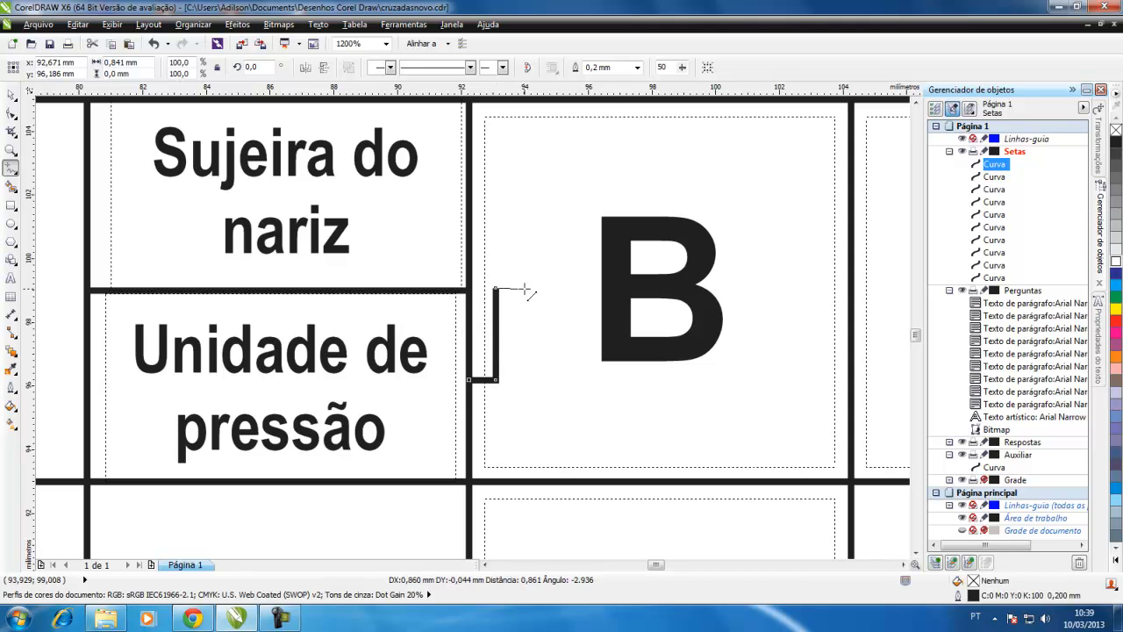
double_click(528, 287)
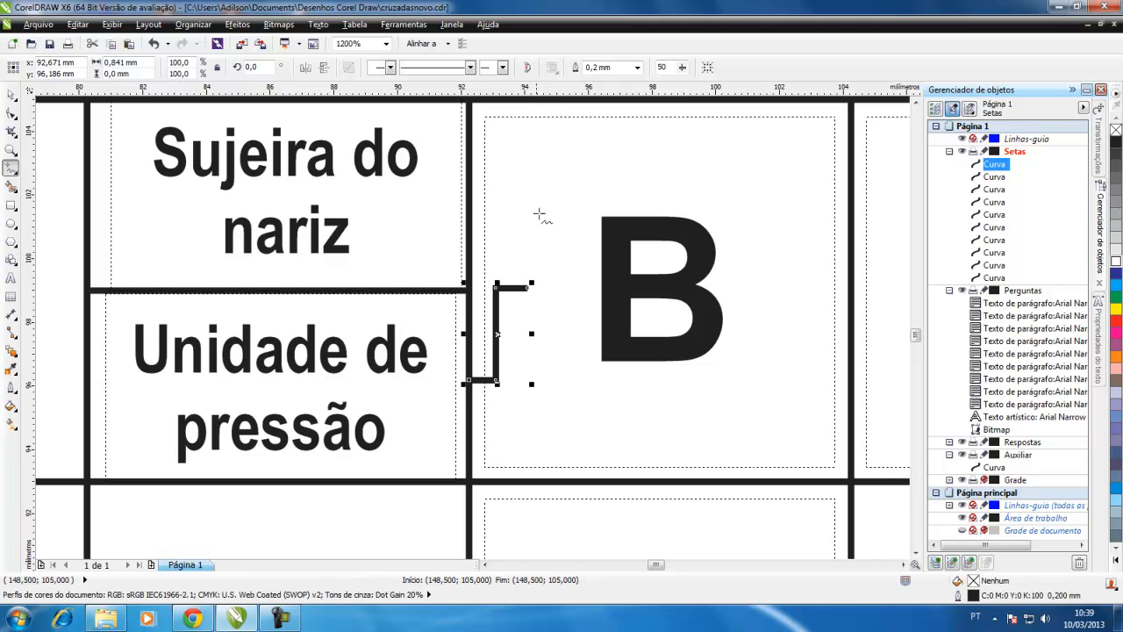
- Add a solid triangular arrowhead to the end of the stepped line facing the B
left_click(502, 67)
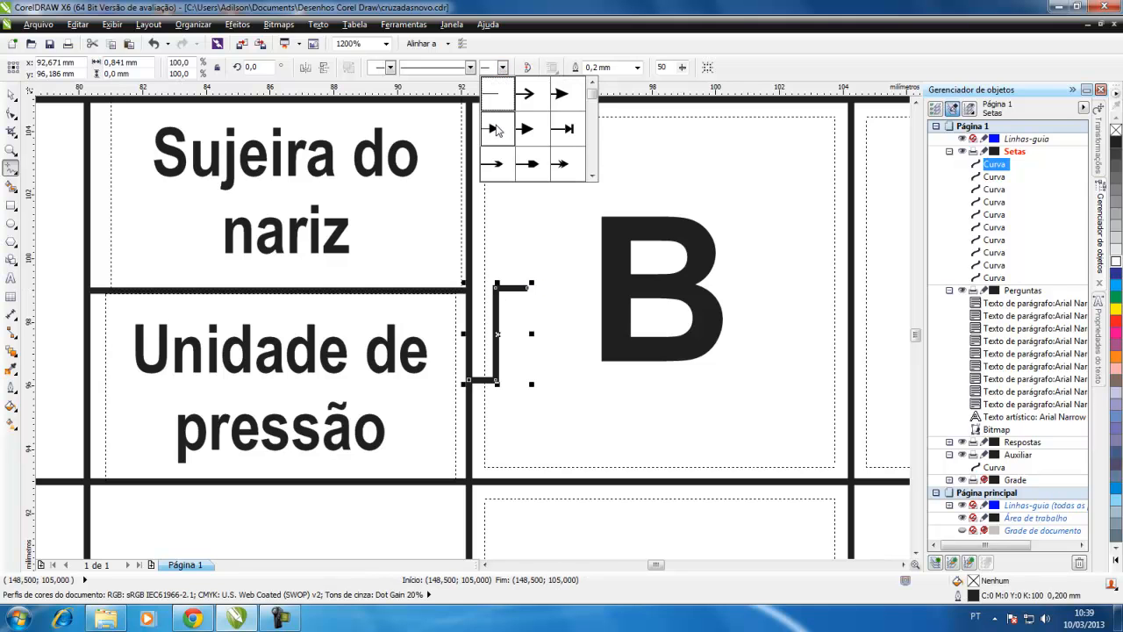
left_click(496, 129)
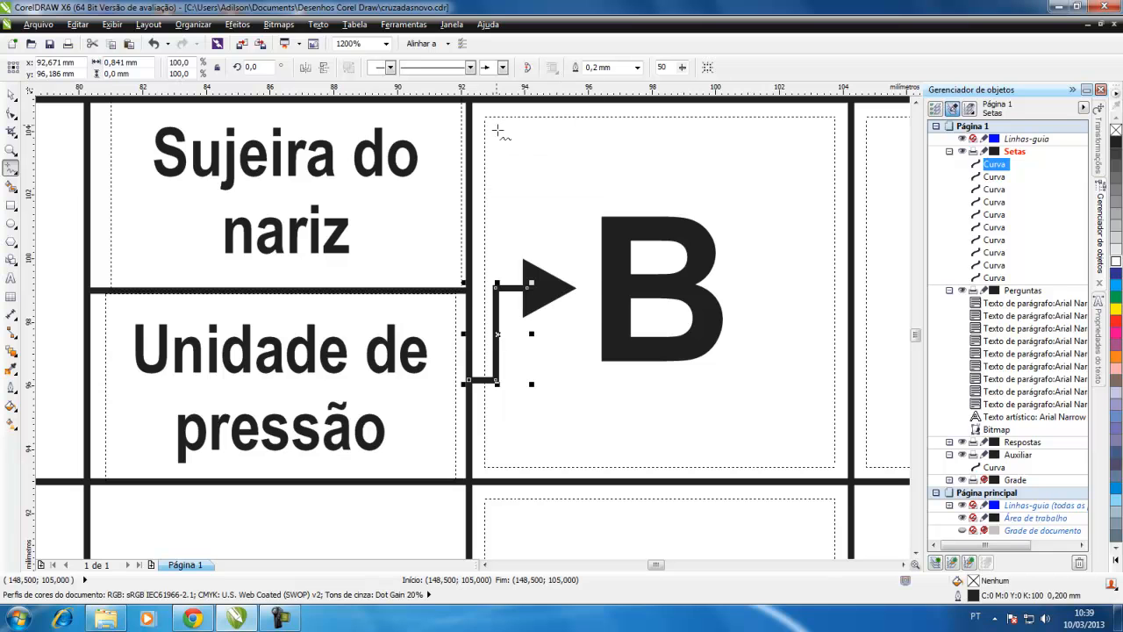
scroll(532, 264, "down", 1)
scroll(531, 270, "down", 1)
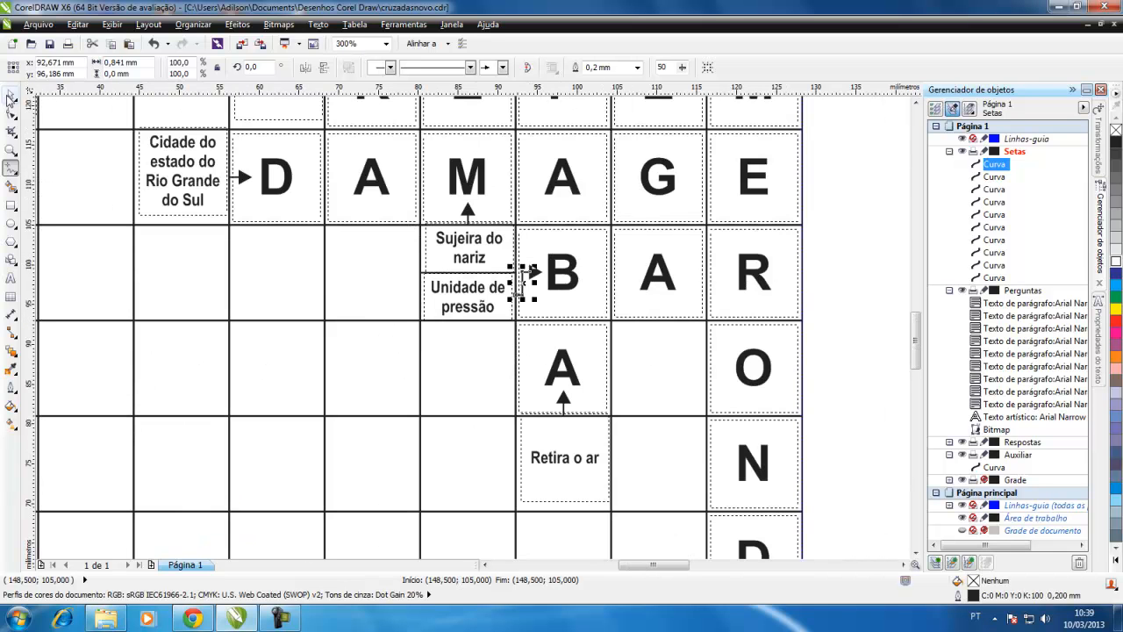
key("space")
left_click(812, 337)
- Copy the letter C of the vertical answer under the photo into the empty cell above the final E of SUMARE
scroll(478, 265, "down", 1)
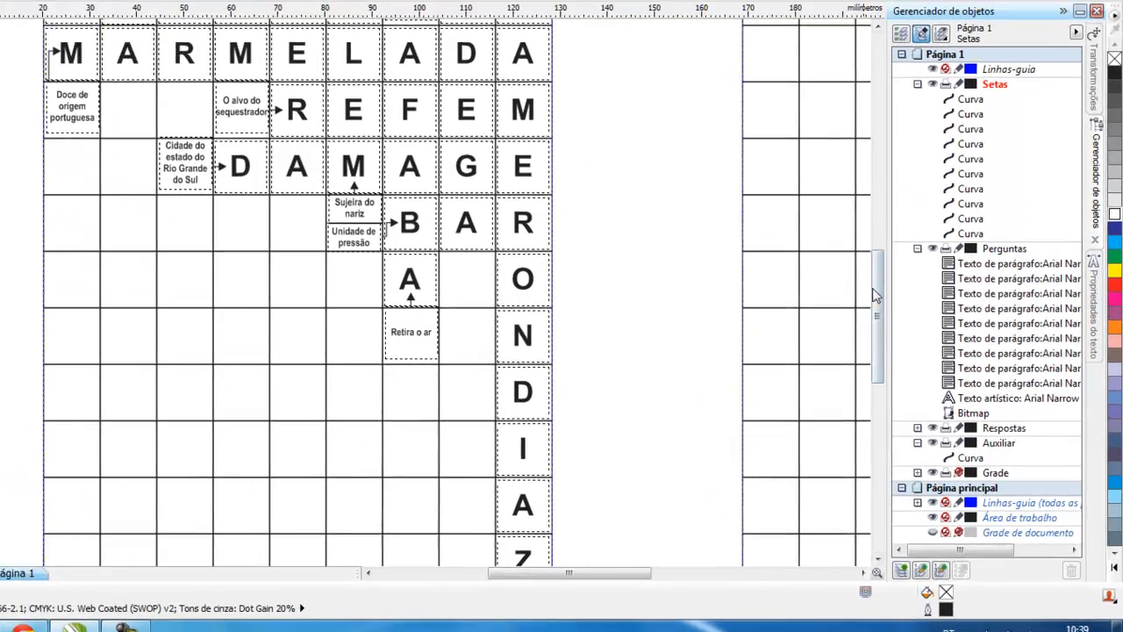
left_click_drag(875, 294, 882, 245)
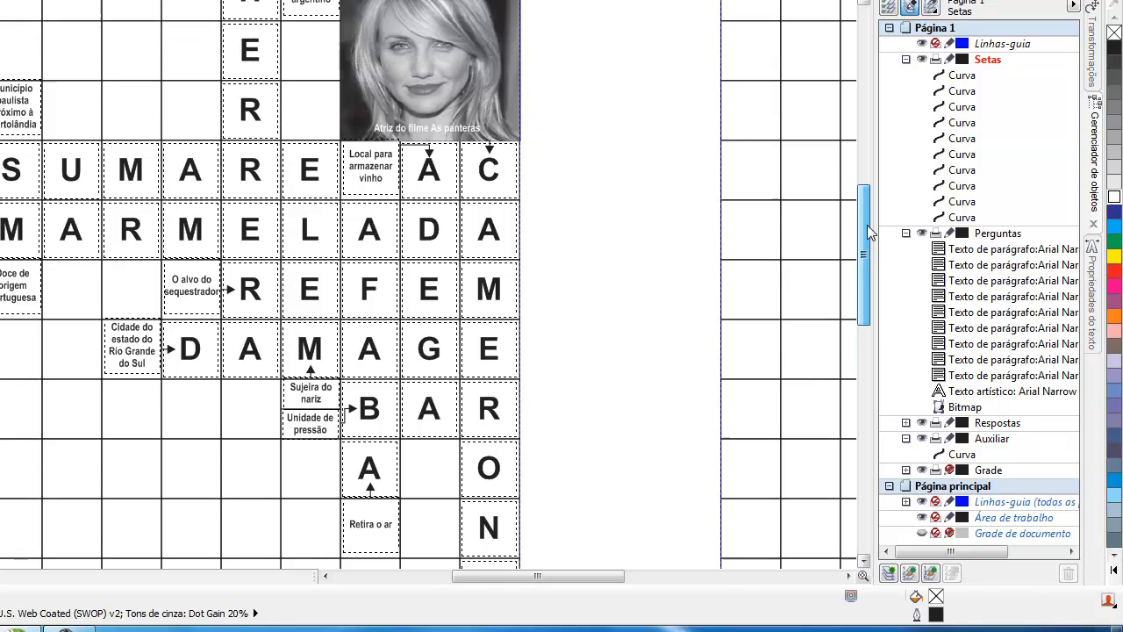
left_click(496, 182)
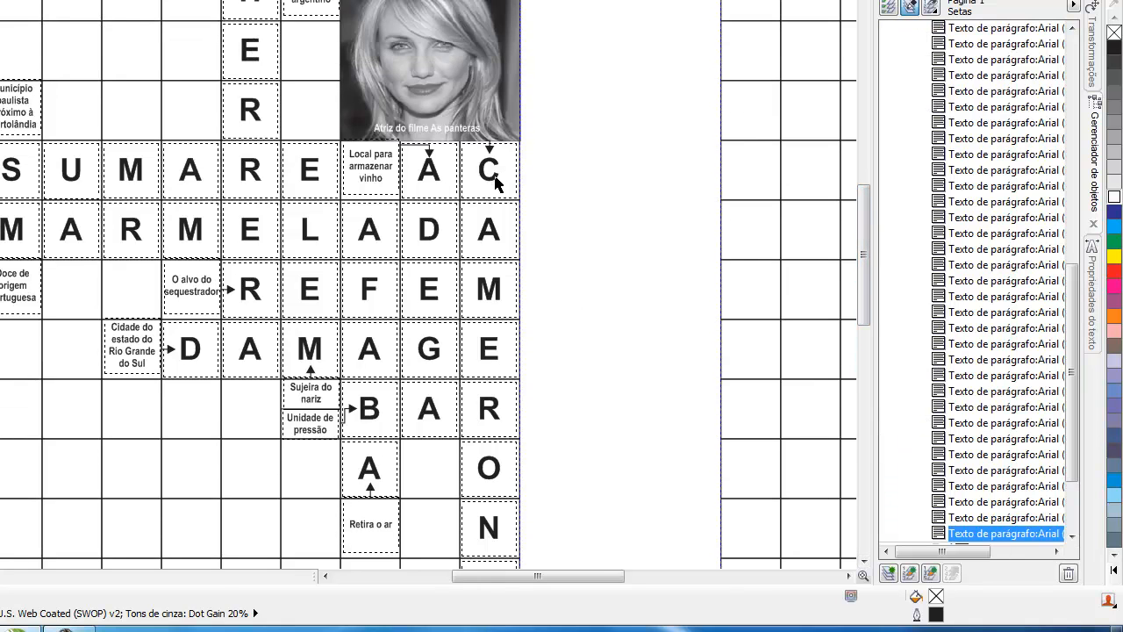
key("Left")
key("Left")
key("Left")
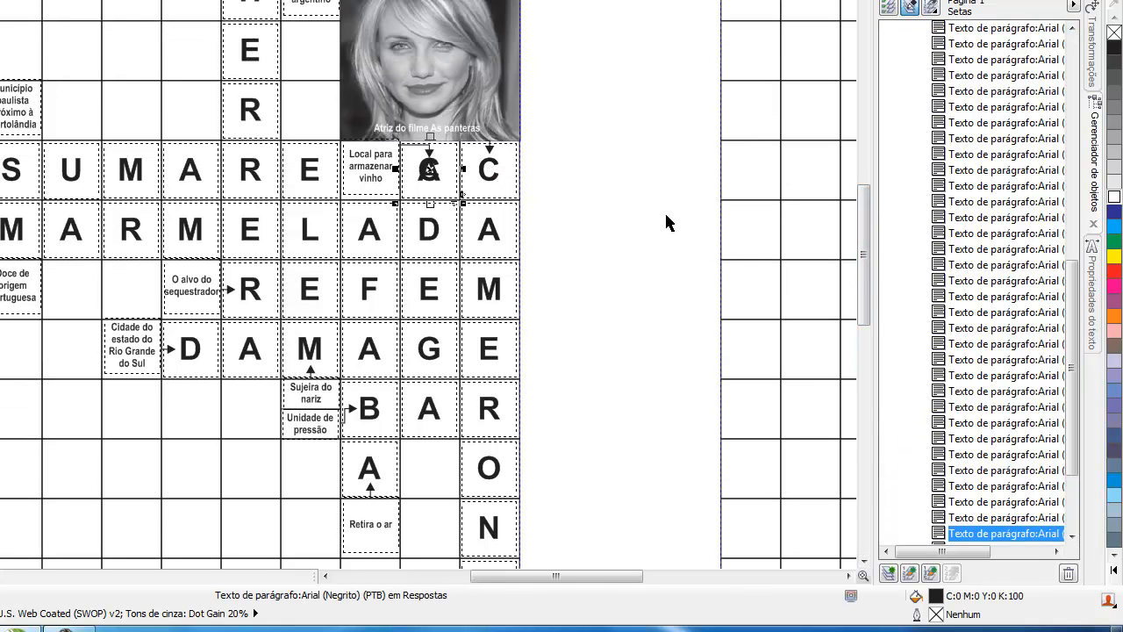
key("Up")
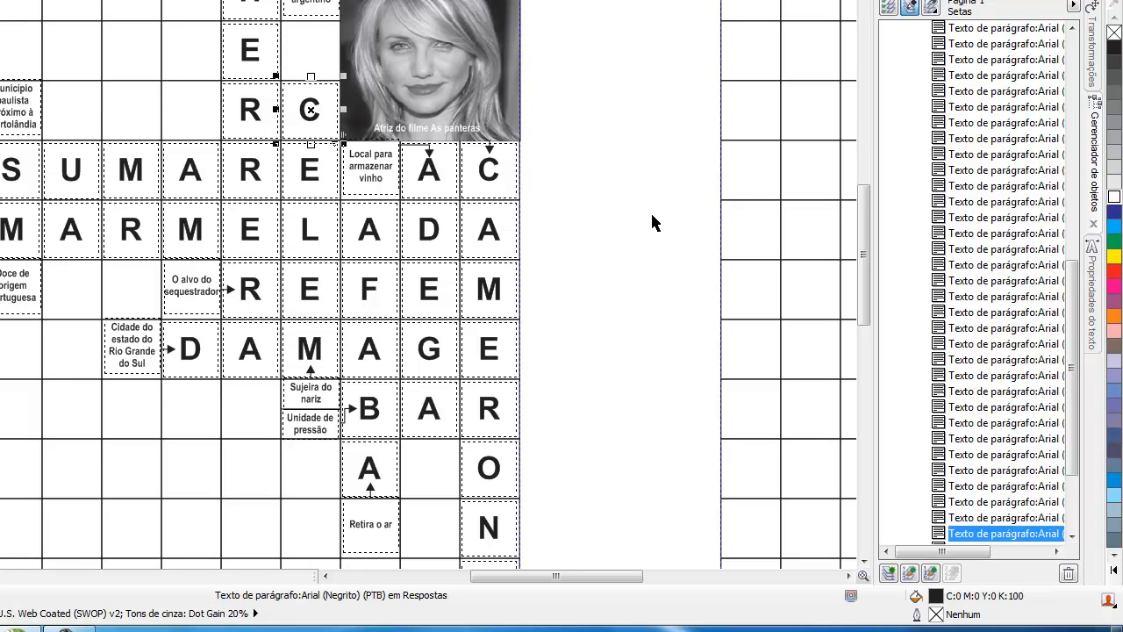
- Copy the letter A beside that source C into the cell above the new C, completing MELECA upward
left_click(429, 175)
key("Left")
key("Up")
key("Up")
key("Left")
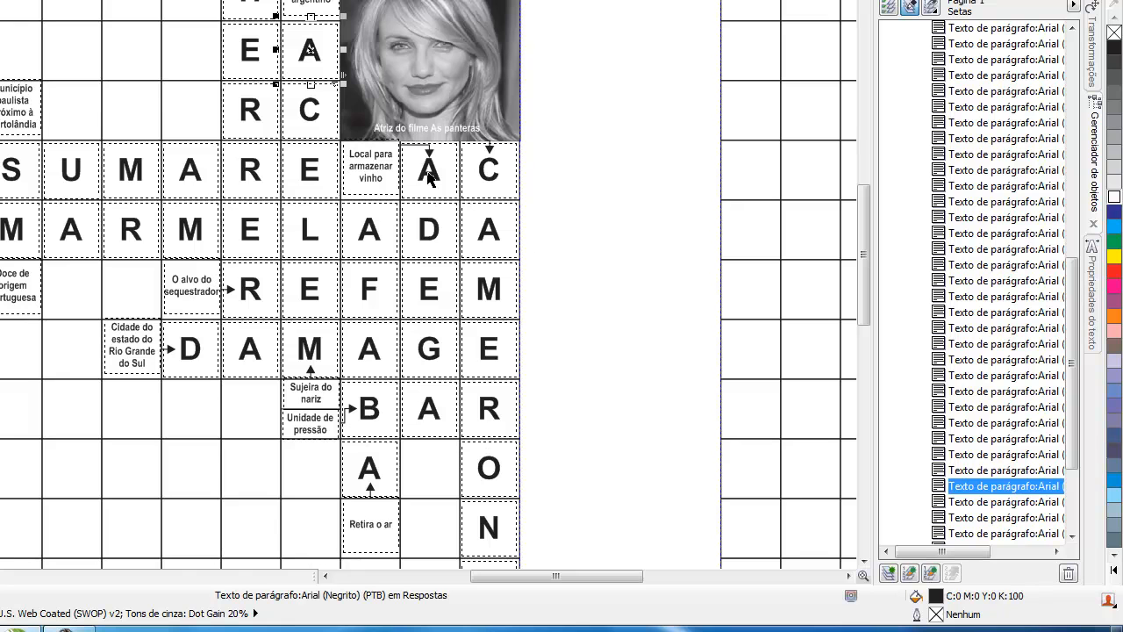
left_click(564, 288)
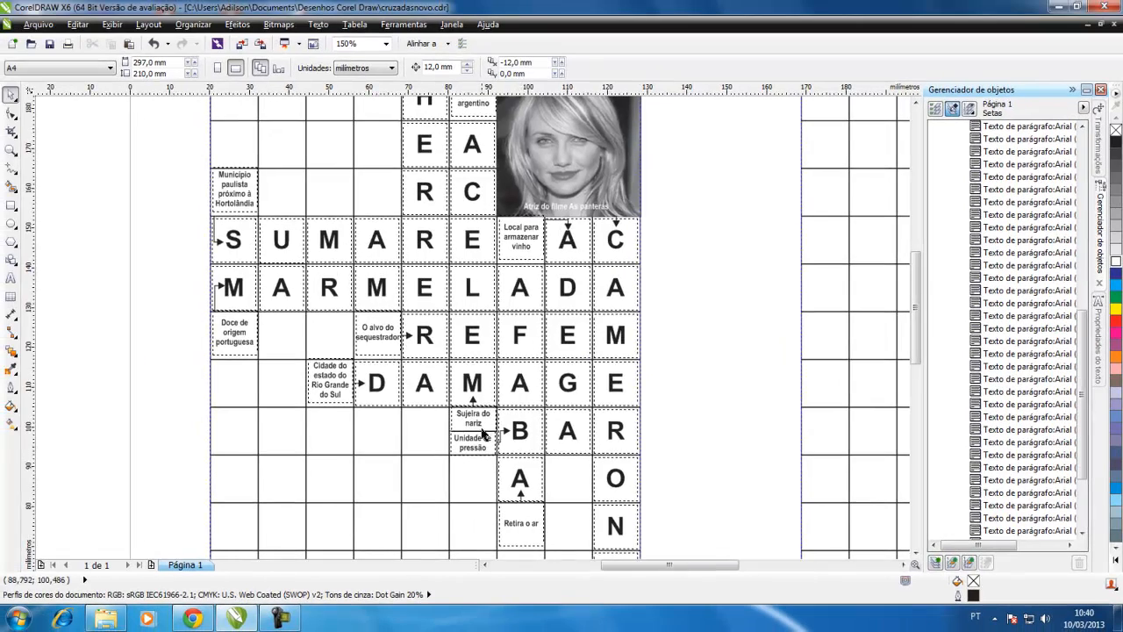
- Duplicate the "Retira o ar" clue into the empty cell below the A of BAR
scroll(329, 411, "down", 1)
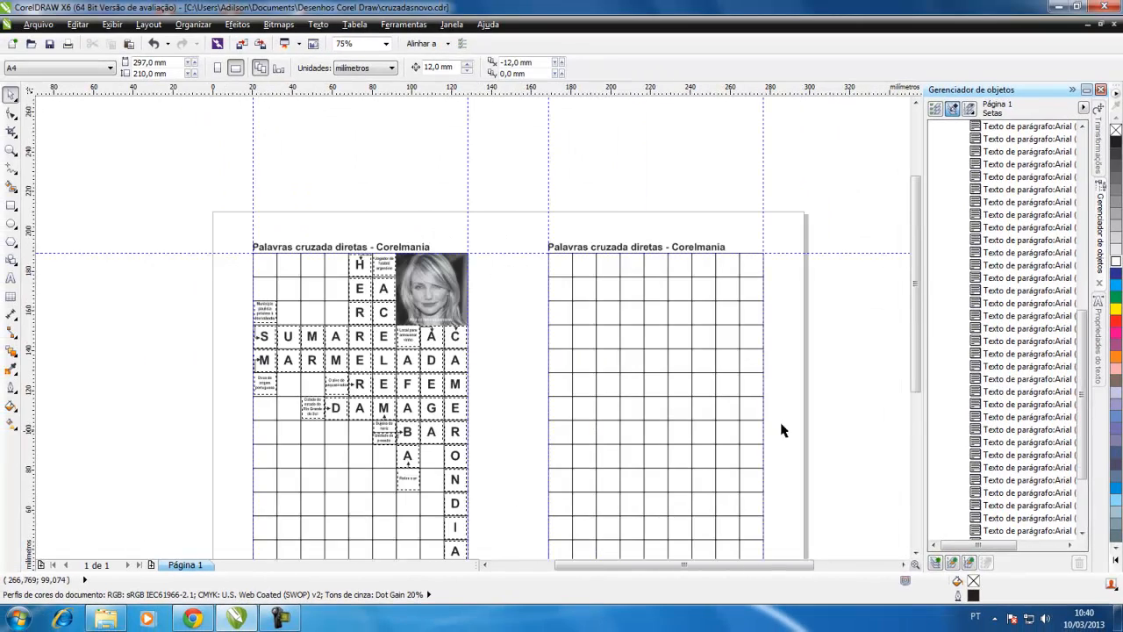
left_click_drag(914, 281, 914, 326)
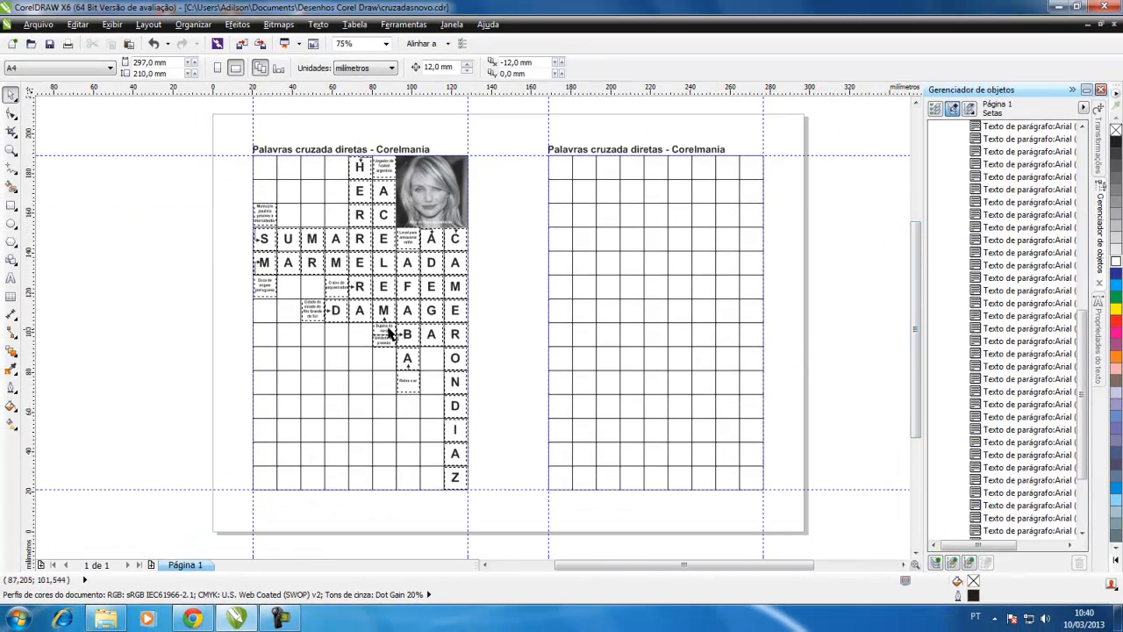
scroll(389, 334, "up", 1)
left_click_drag(693, 564, 677, 565)
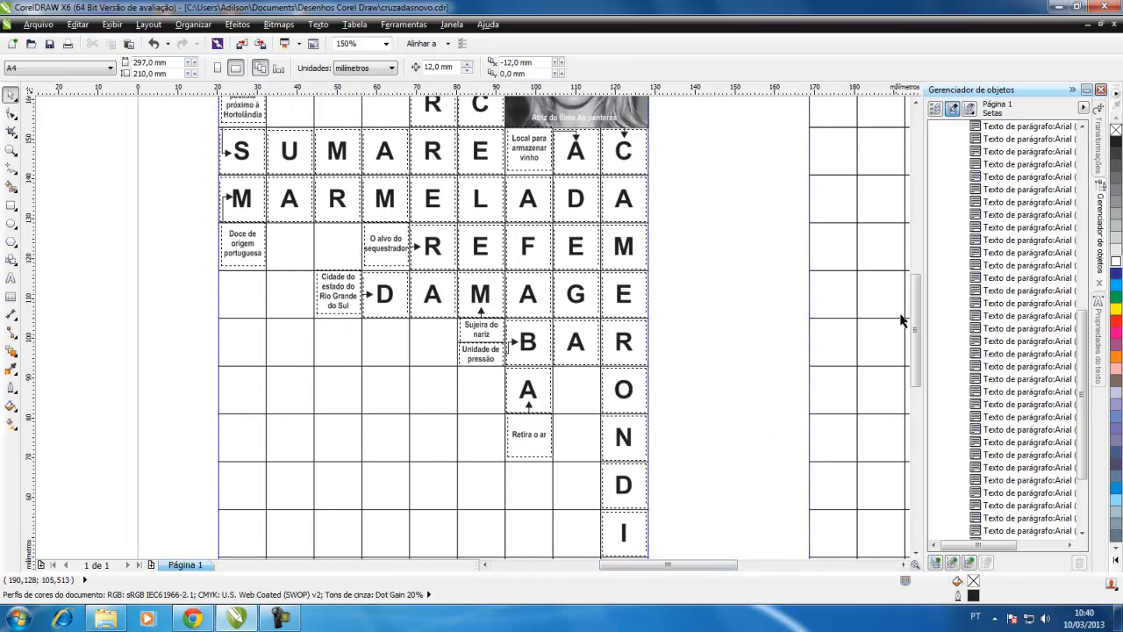
left_click_drag(915, 320, 914, 303)
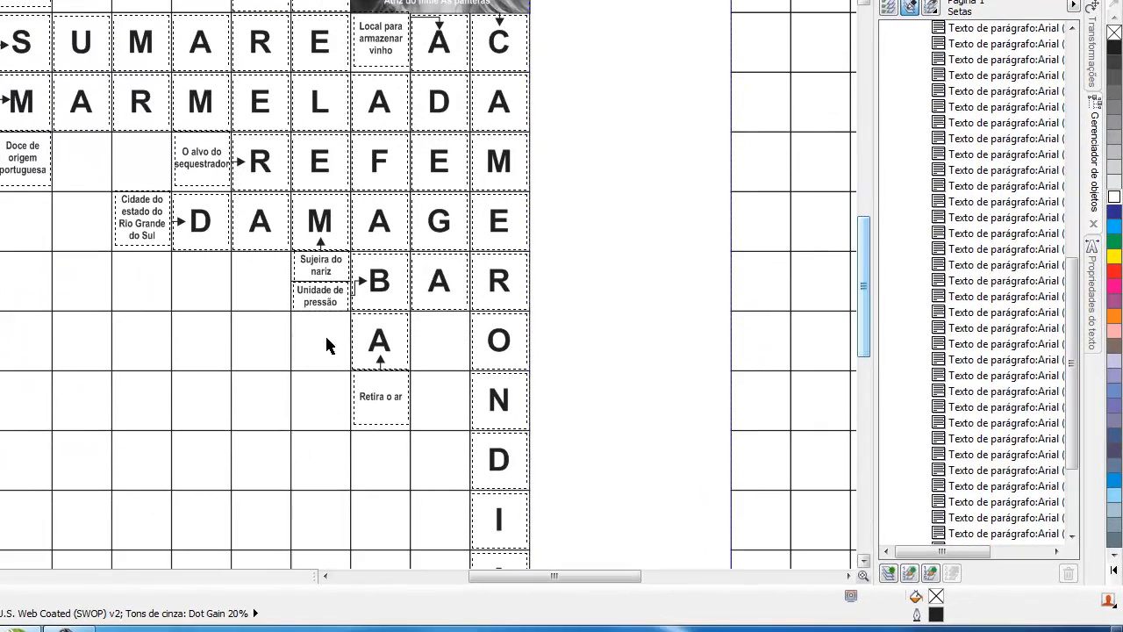
left_click(376, 397)
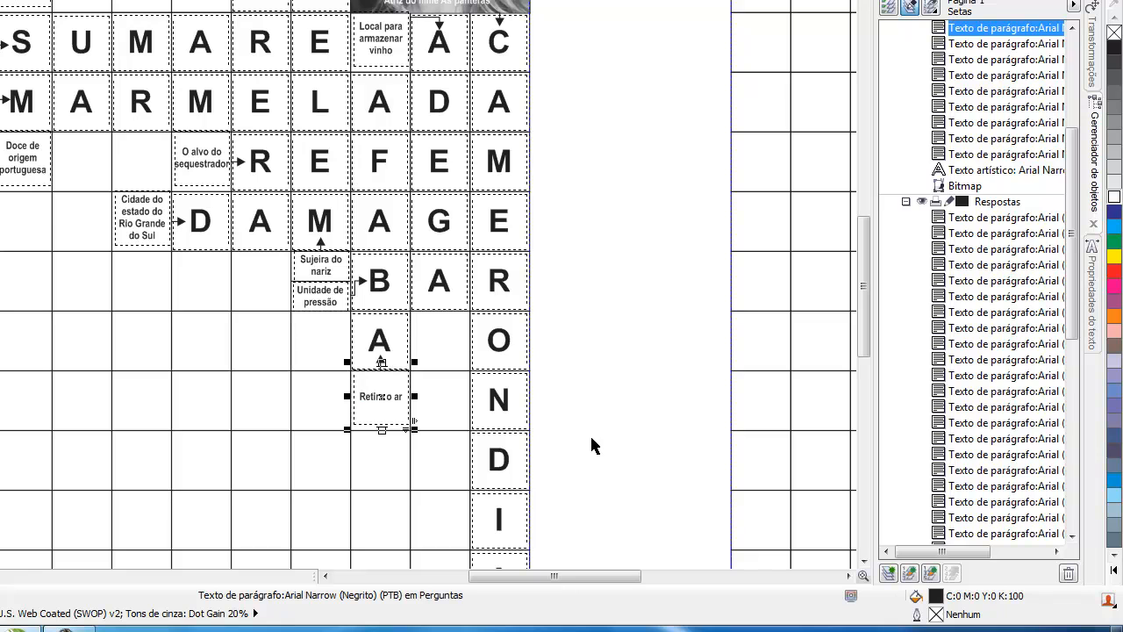
key("ctrl+d")
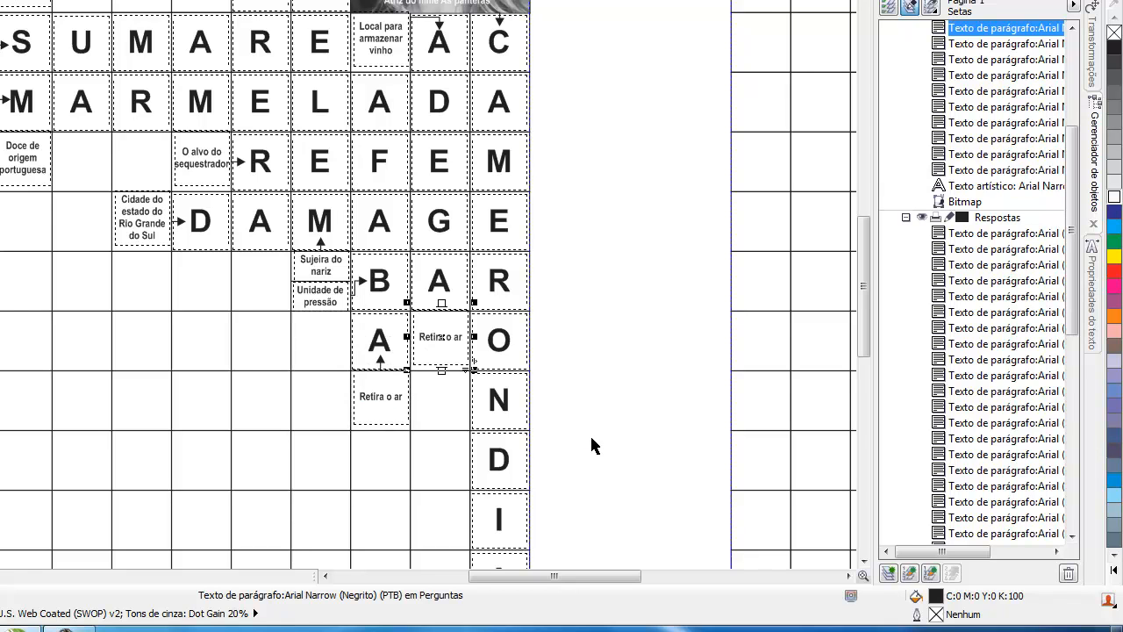
left_click(591, 446)
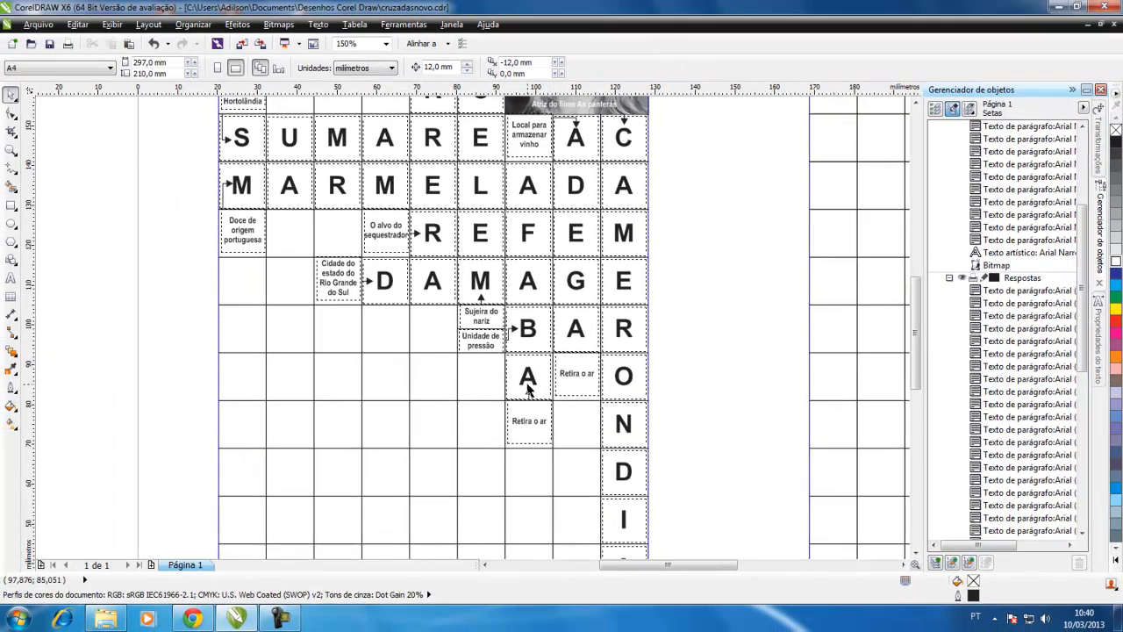
scroll(531, 391, "up", 2)
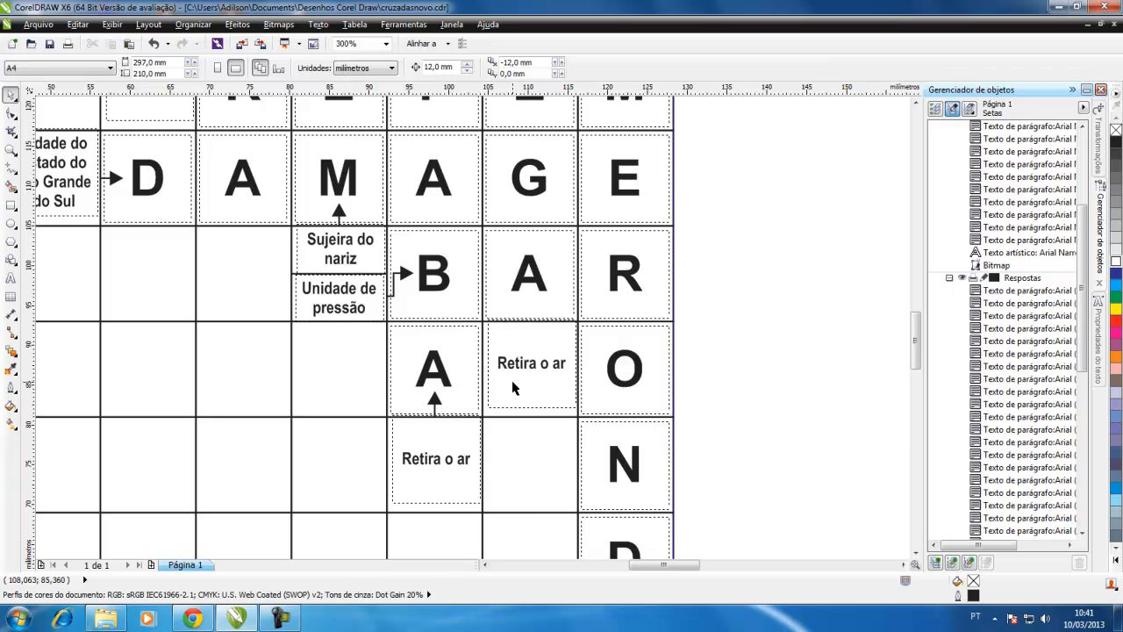
- Replace the text of the duplicated "Retira o ar" clue below the A of BAR with "Mencionar"
scroll(514, 388, "down", 2)
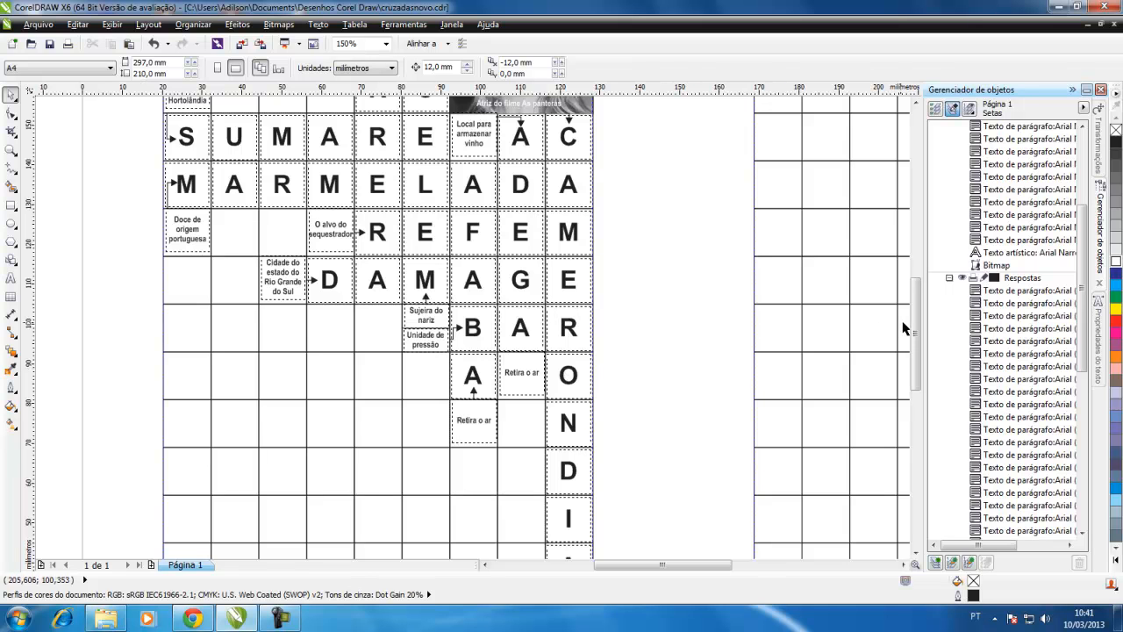
left_click_drag(909, 324, 752, 367)
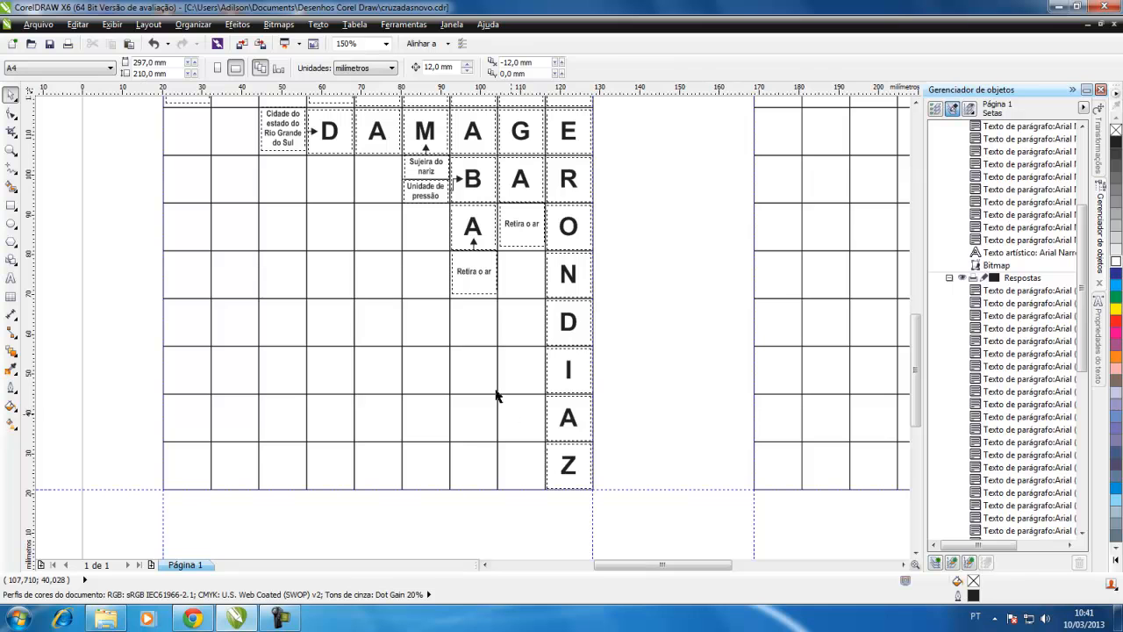
left_click(11, 277)
scroll(520, 209, "up", 1)
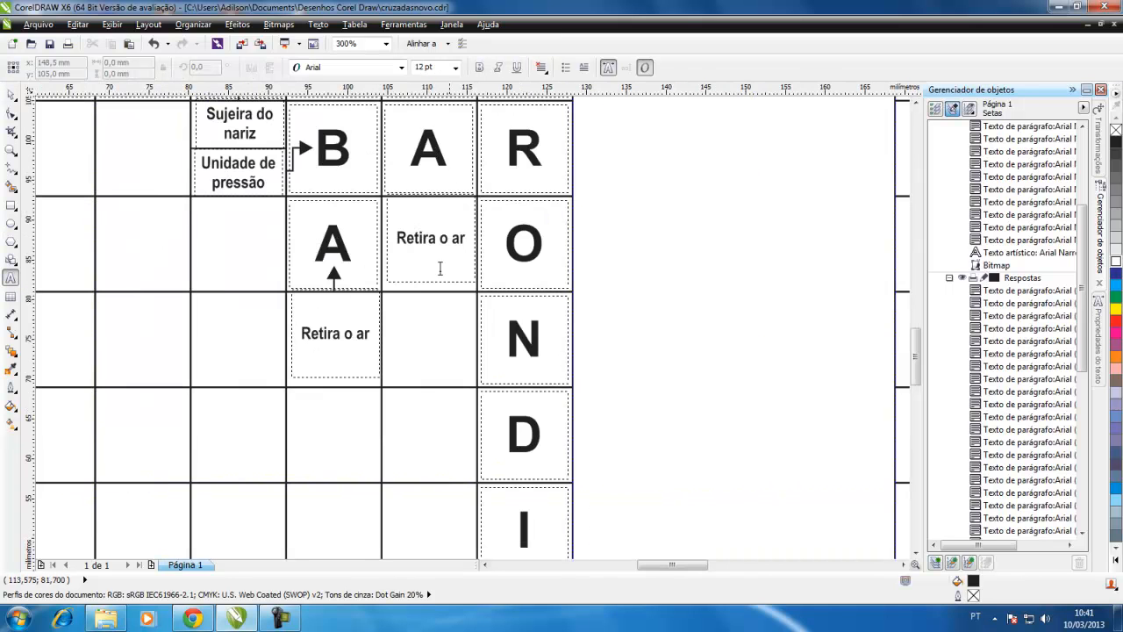
left_click_drag(399, 234, 465, 239)
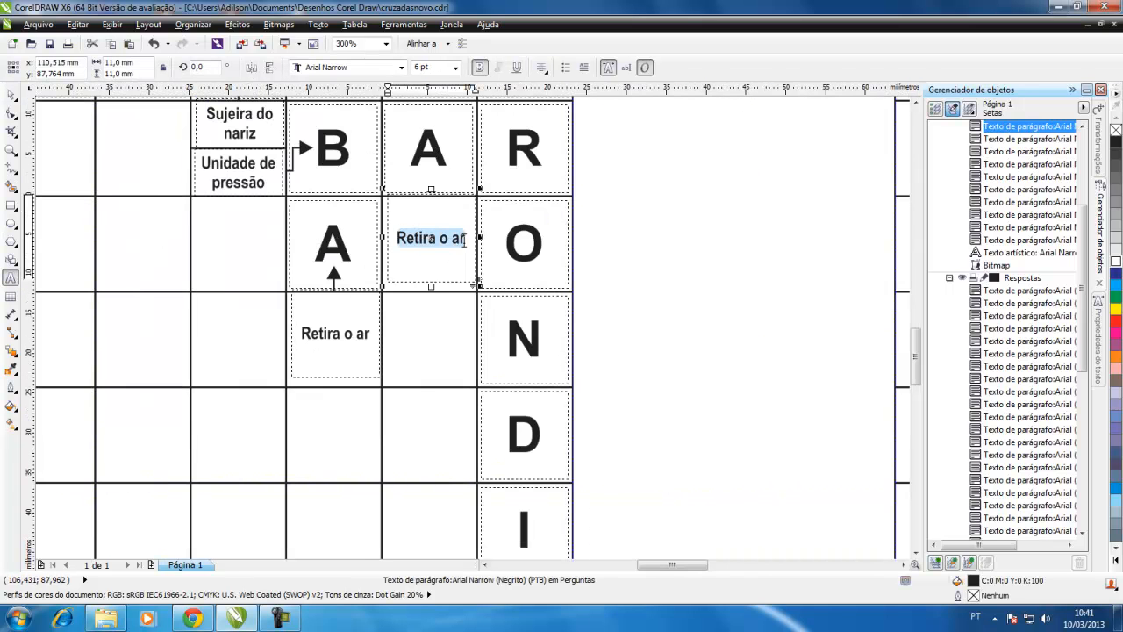
type("Mencionar")
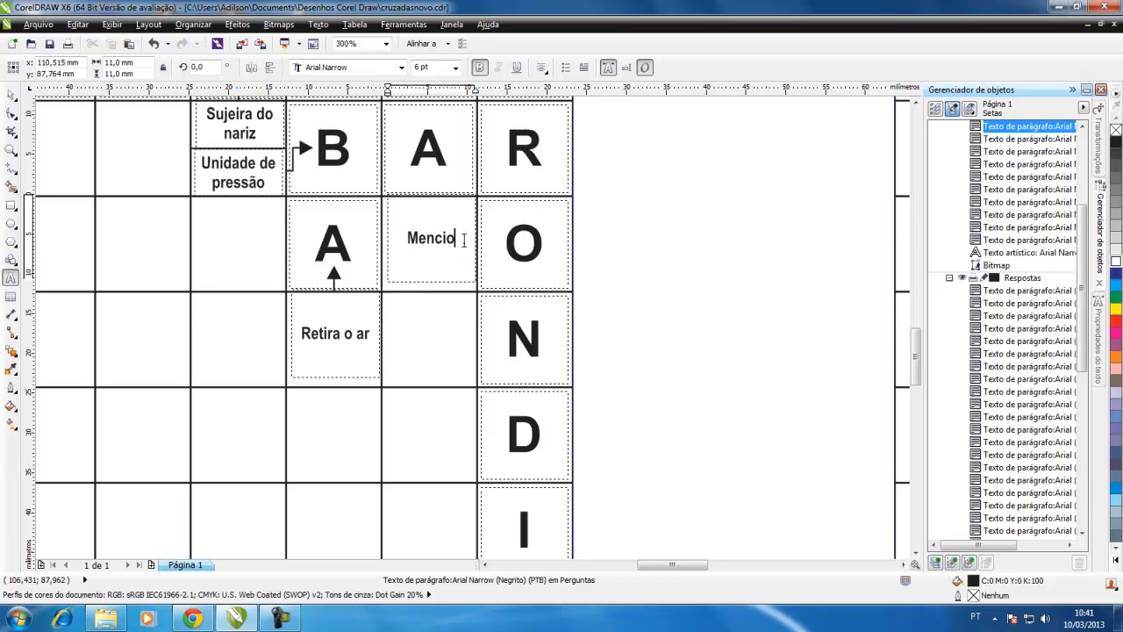
left_click(11, 95)
left_click(646, 325)
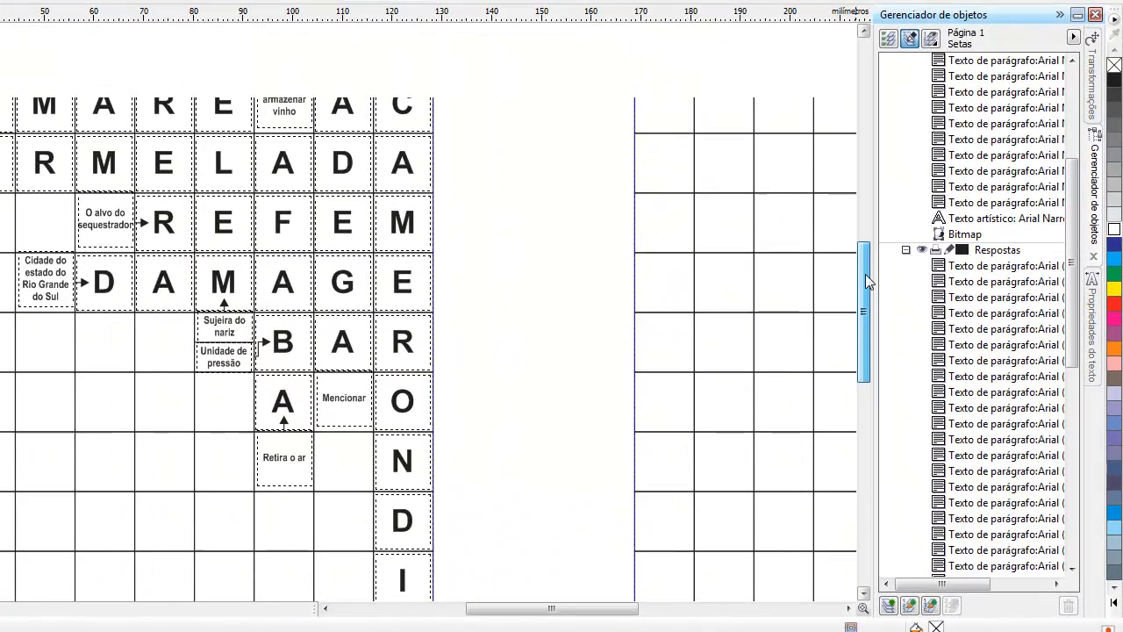
scroll(865, 300, "up", 2)
left_click(403, 80)
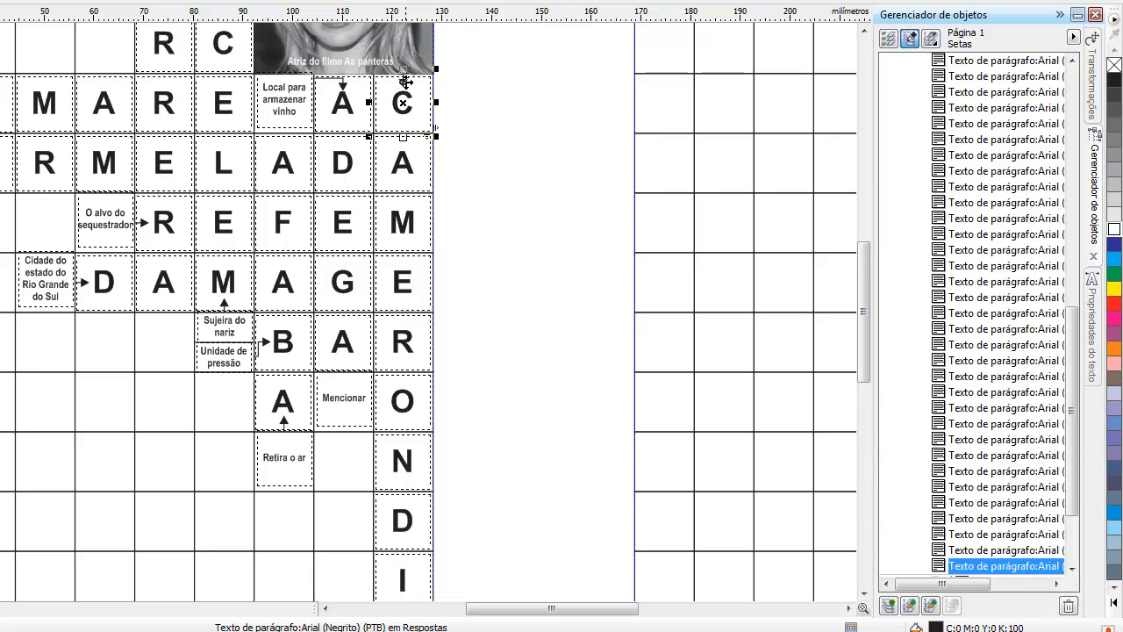
left_click(467, 113)
left_click(401, 80)
key("ctrl+c")
key("ctrl+v")
key("Down")
key("Right")
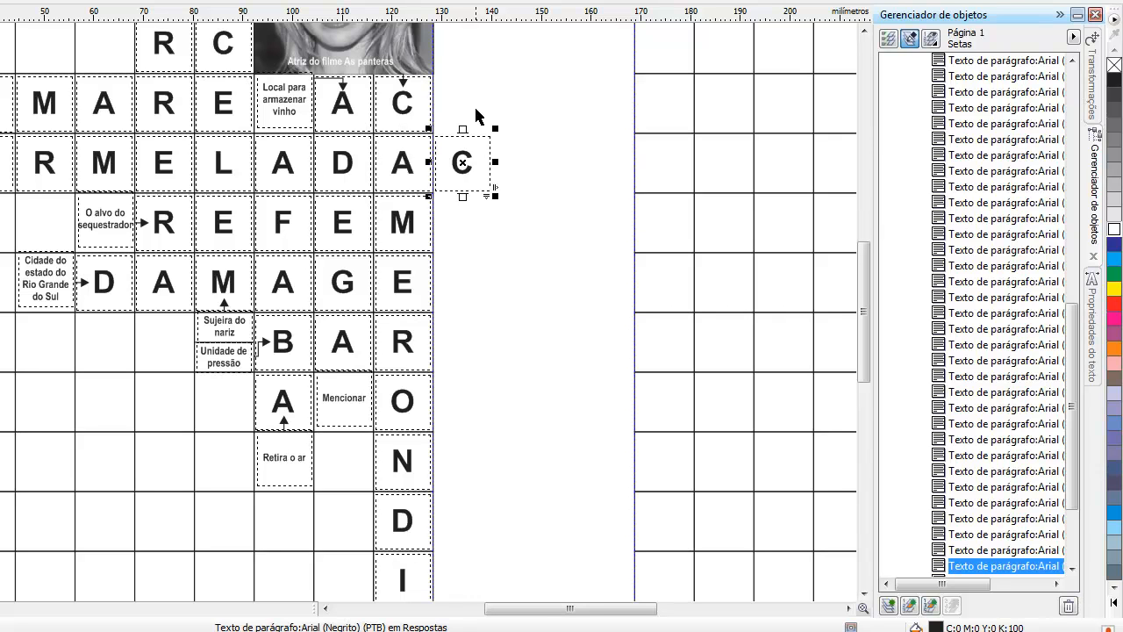
key("Delete")
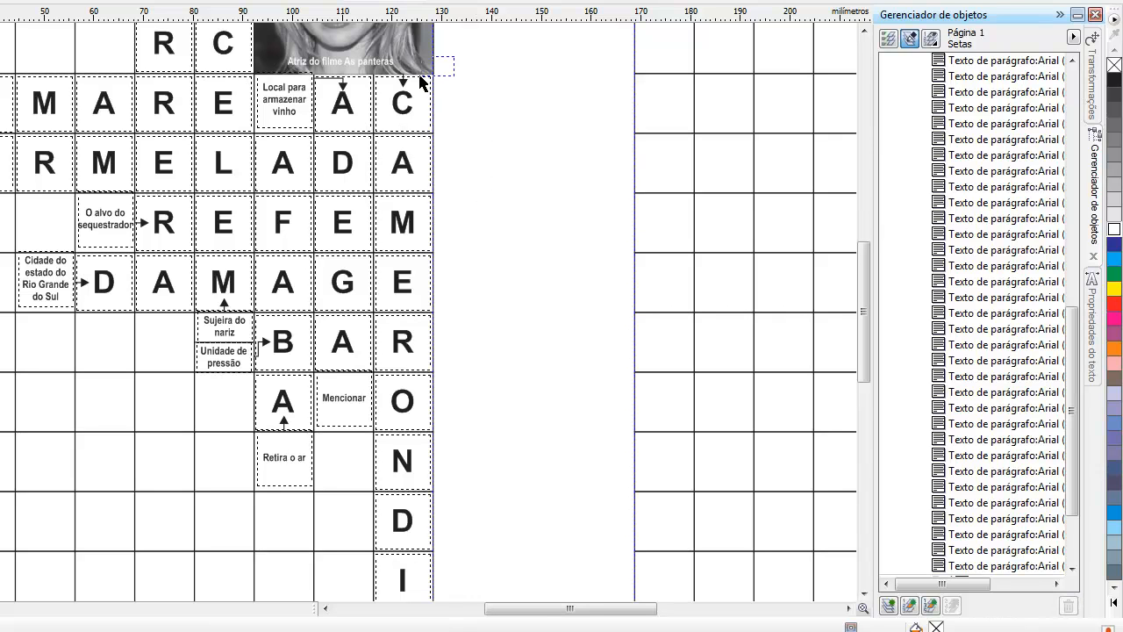
- Duplicate the down arrow above the C of CAMERON into the top of the empty cell below the "Mencionar" clue
left_click(391, 96)
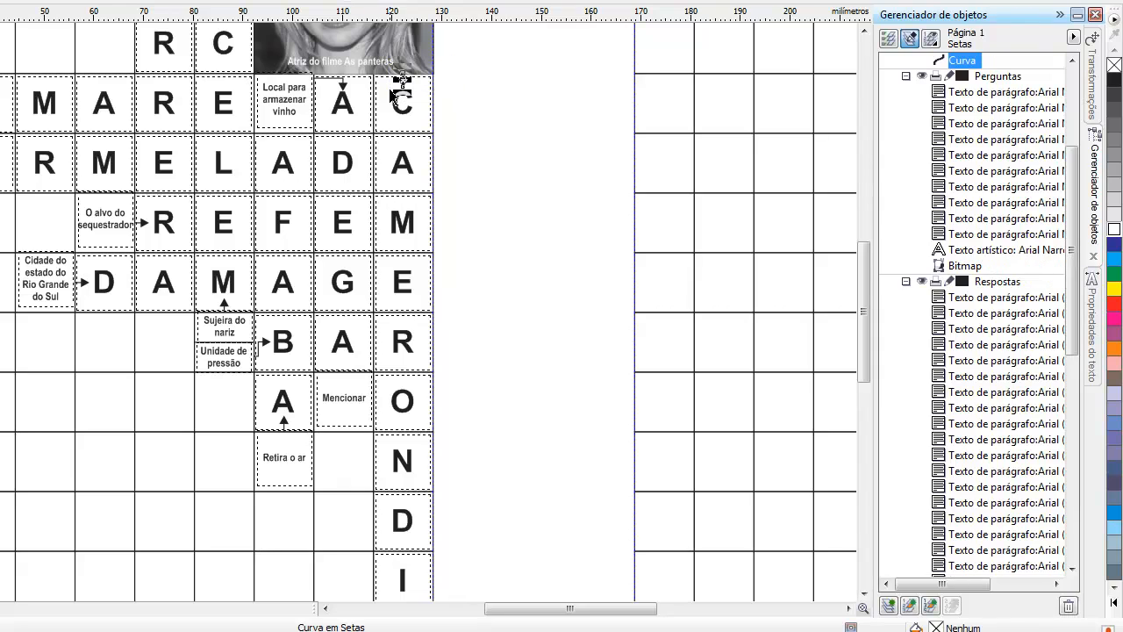
key("ctrl+d")
key("Down")
key("Down")
key("Down")
key("Down")
key("Down")
key("Down")
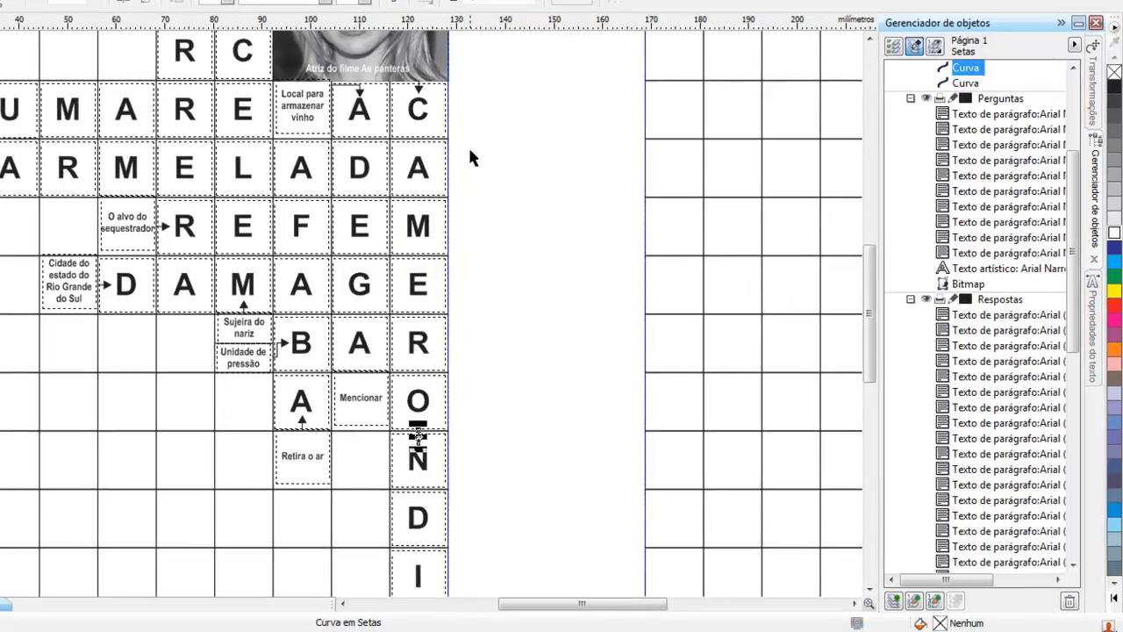
key("Left")
left_click(629, 280)
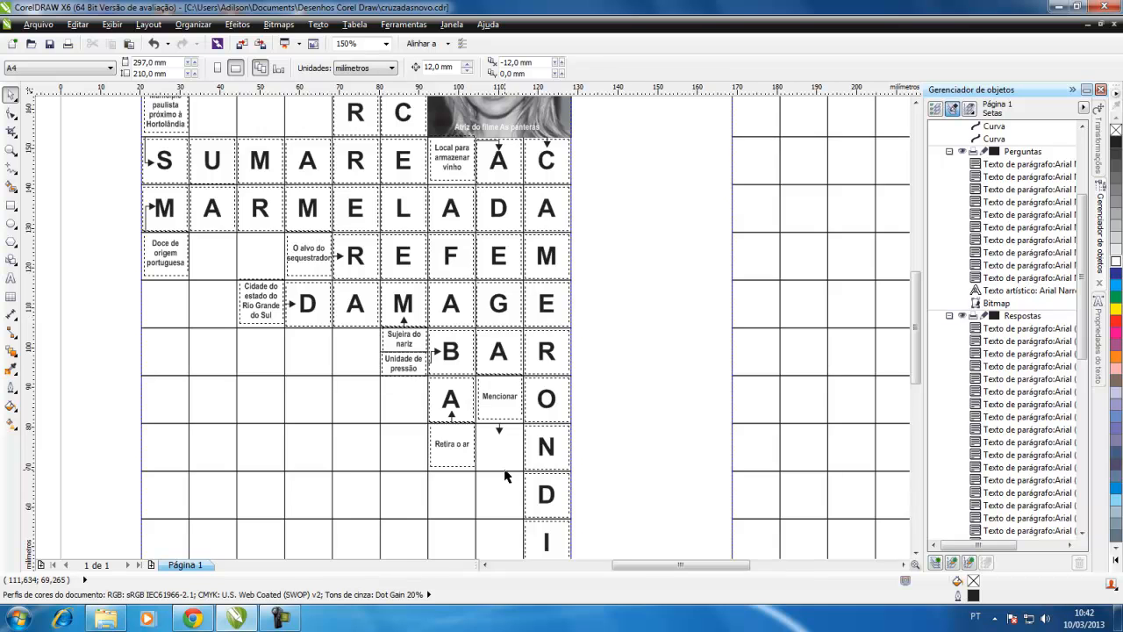
- Copy the letter C from the start of CAMERON into the cell below the "Mencionar" clue
scroll(498, 471, "down", 1)
left_click_drag(913, 343, 906, 411)
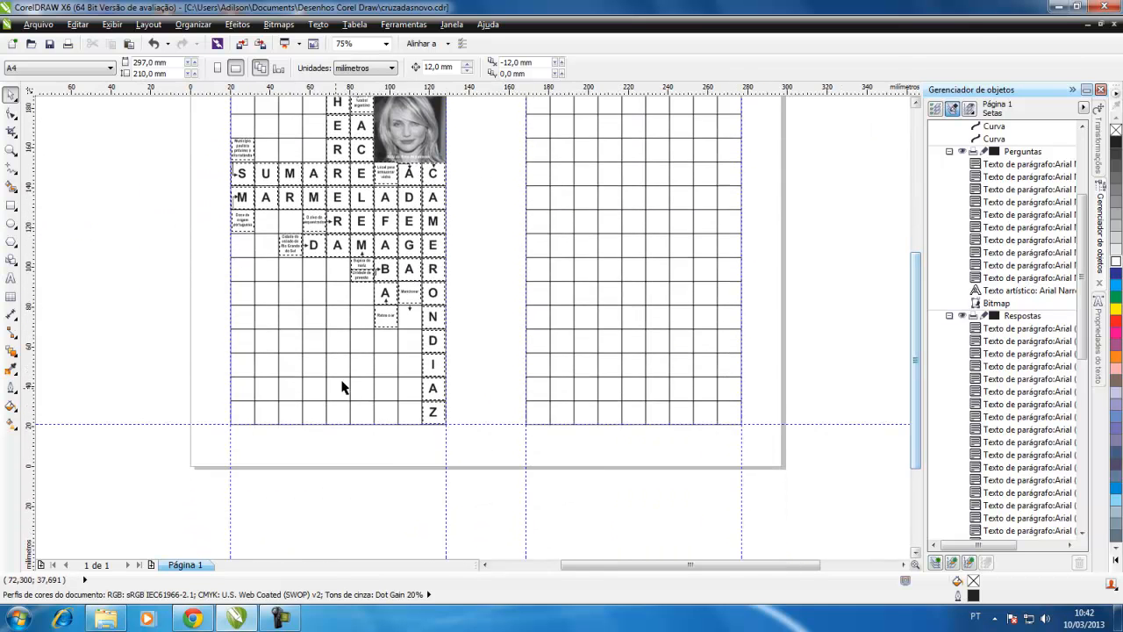
scroll(446, 341, "up", 2)
scroll(261, 263, "down", 1)
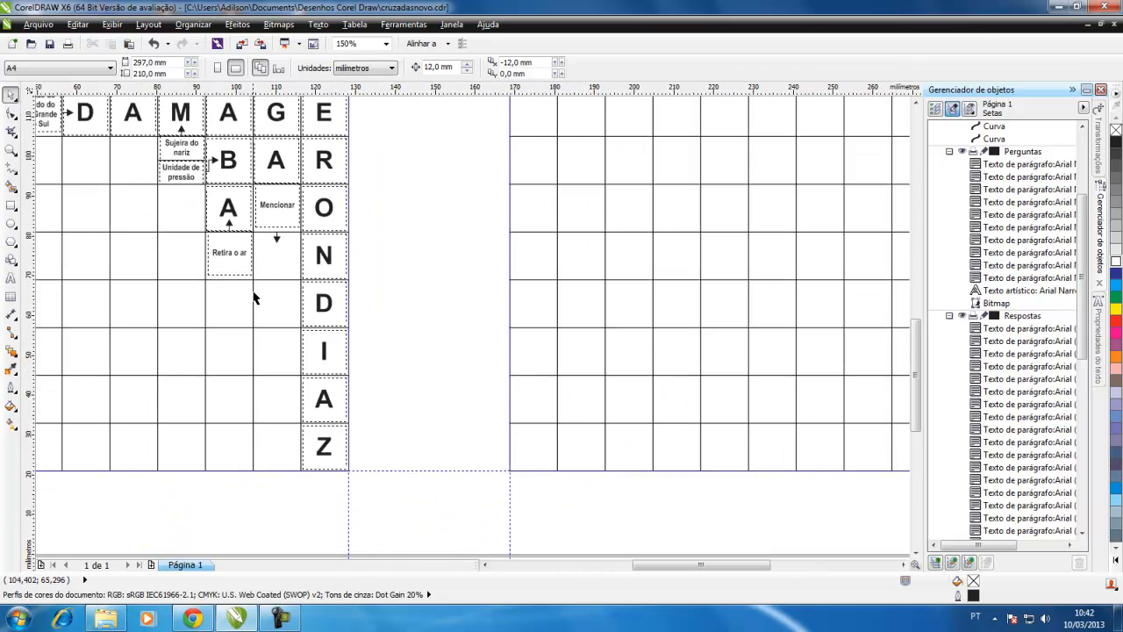
scroll(253, 289, "down", 1)
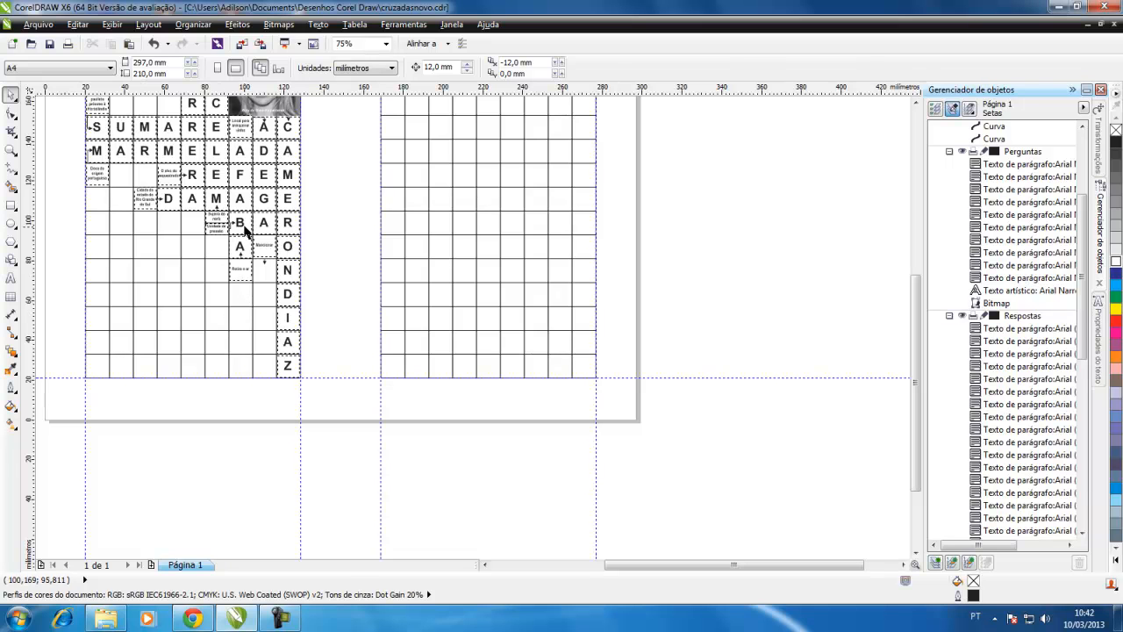
left_click(287, 133)
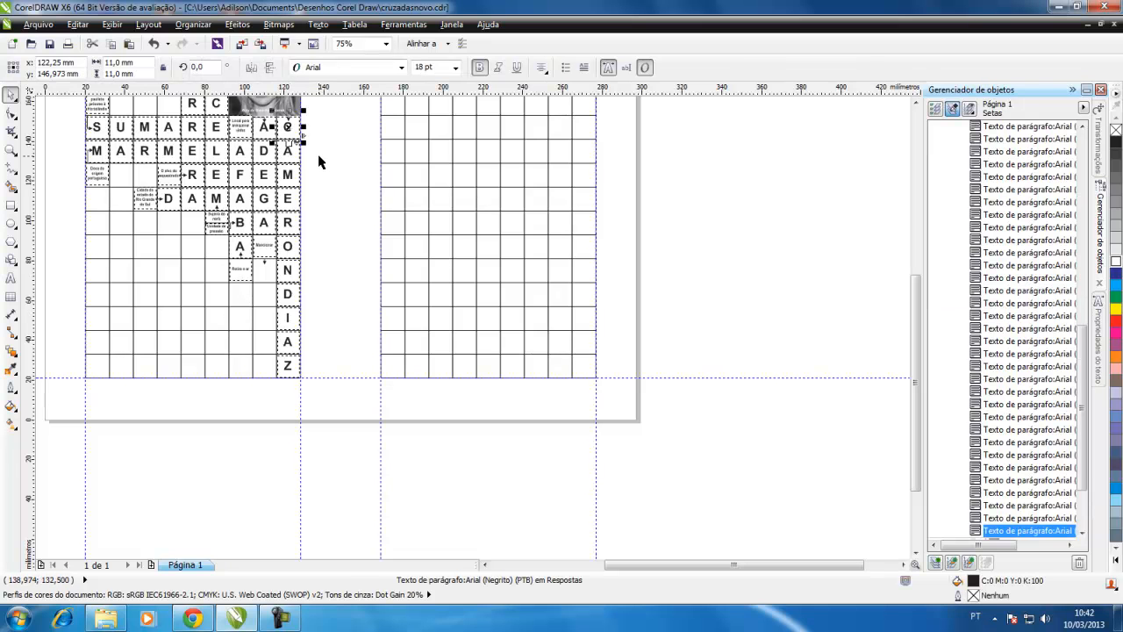
key("Down")
key("Down")
key("Down")
key("Down")
key("Down")
key("Down")
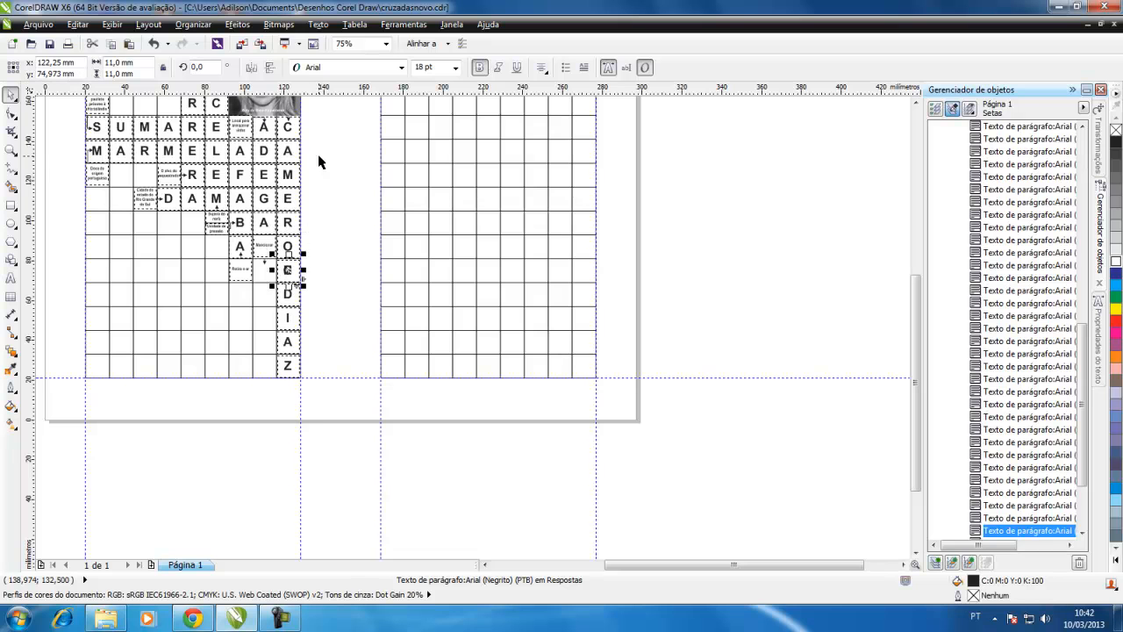
key("Left")
key("Escape")
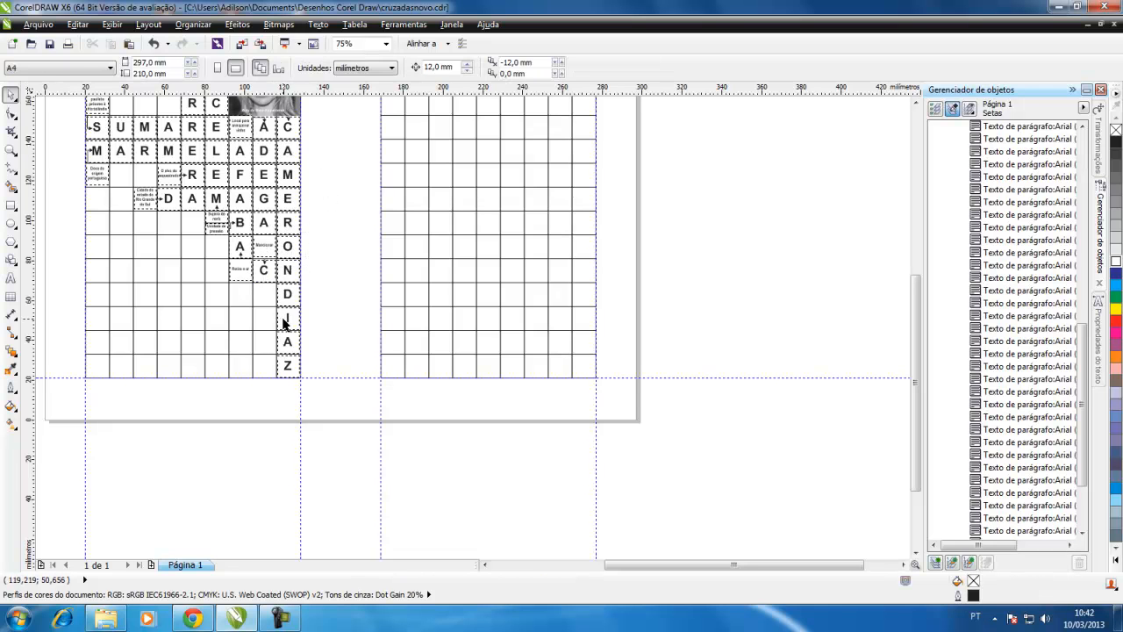
- Copy the letter I of DIAZ into the empty cell below the new C
left_click(288, 321)
key("Left")
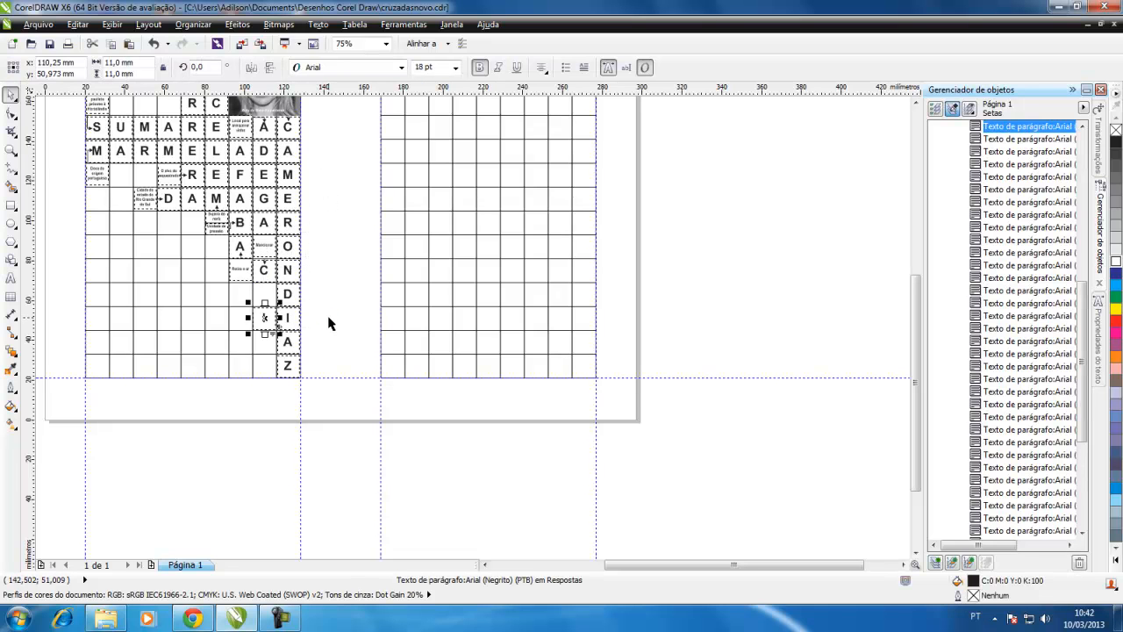
key("Up")
scroll(329, 324, "up", 2)
scroll(316, 324, "down", 2)
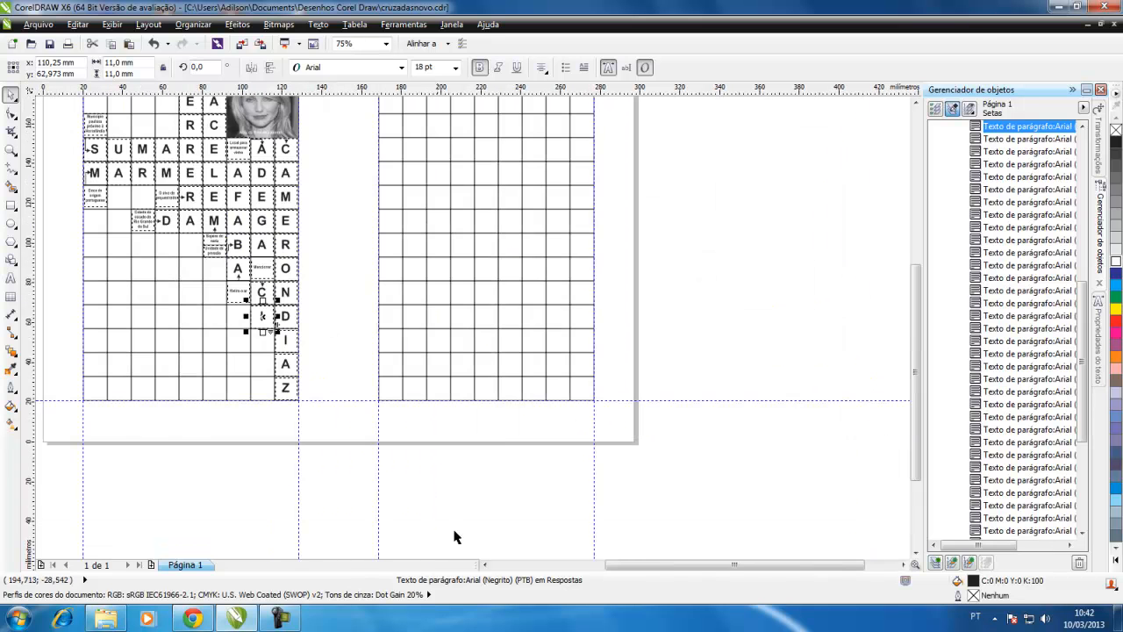
left_click_drag(620, 566, 555, 530)
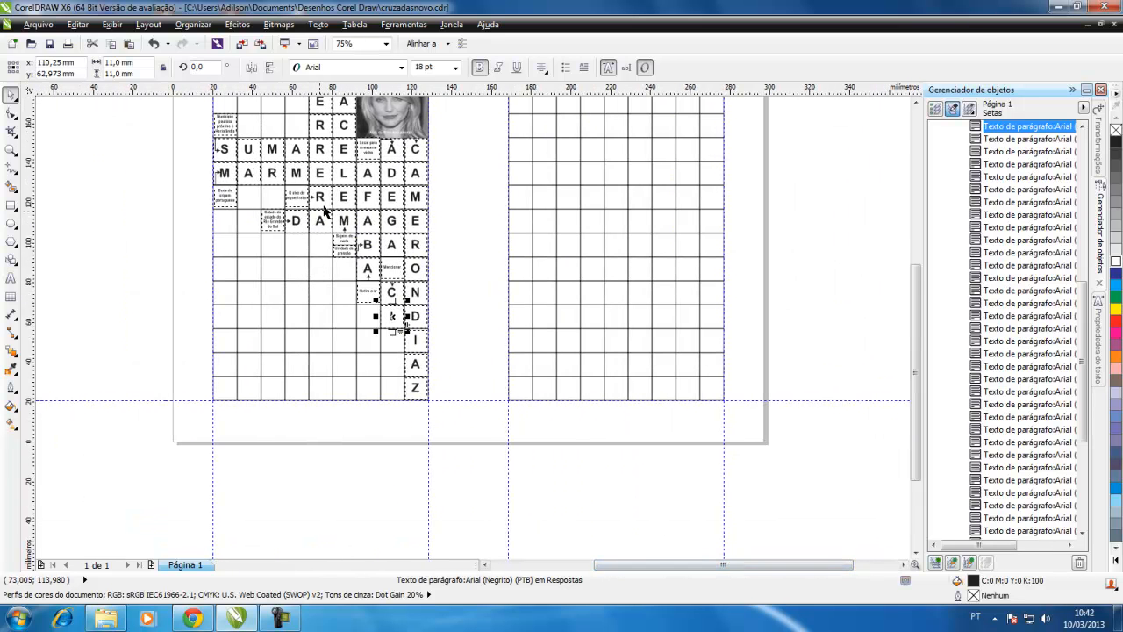
scroll(318, 187, "up", 2)
scroll(317, 187, "down", 2)
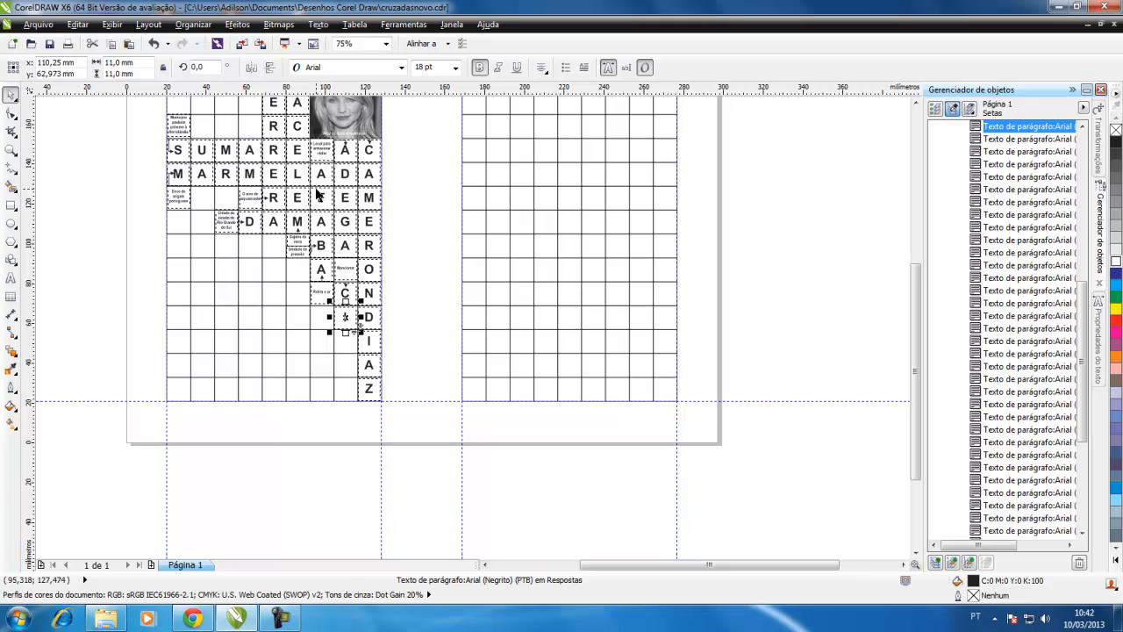
left_click(412, 305)
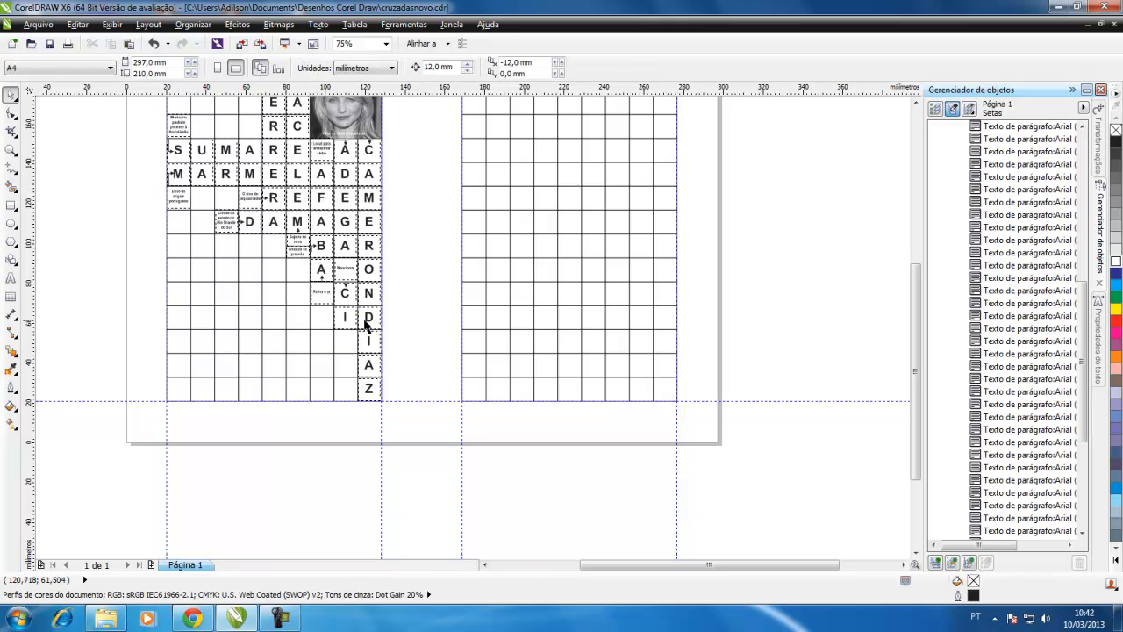
- Copy the letter D of DIAZ into the cell below the new I and change the copy to T
left_click(367, 321)
key("Left")
key("Down")
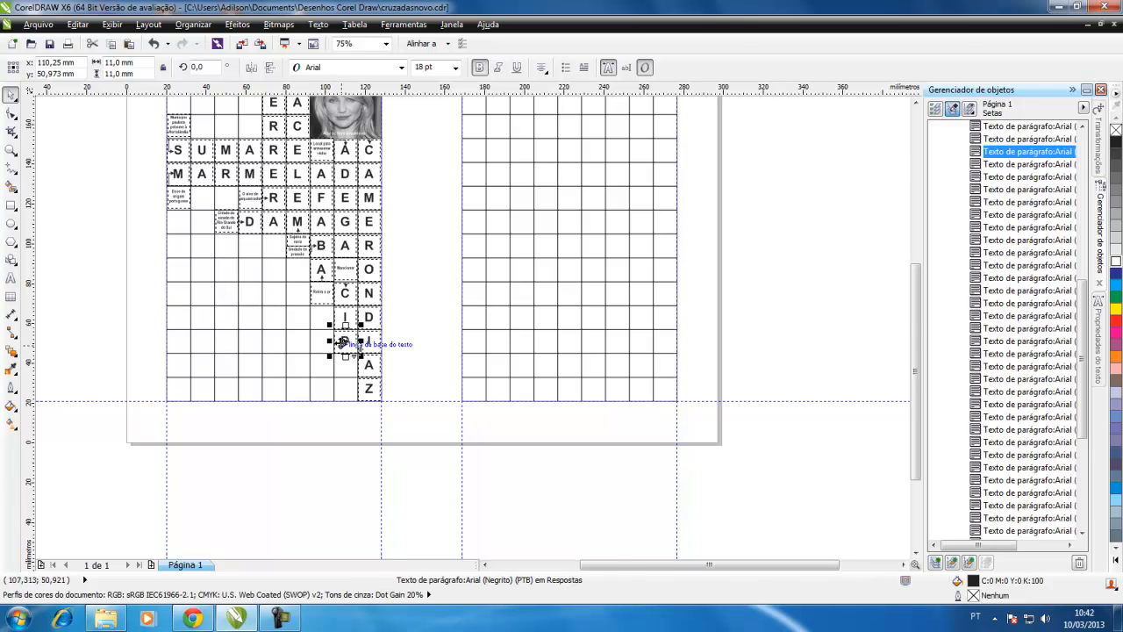
scroll(339, 341, "up", 1)
left_click(11, 280)
left_click_drag(332, 350, 358, 342)
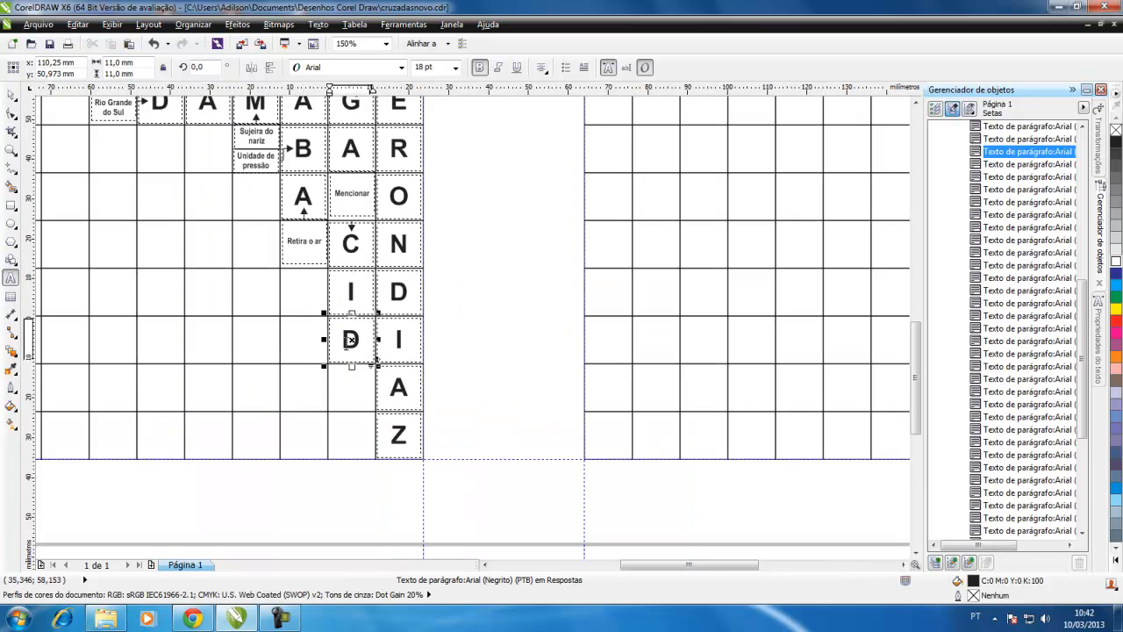
type("T")
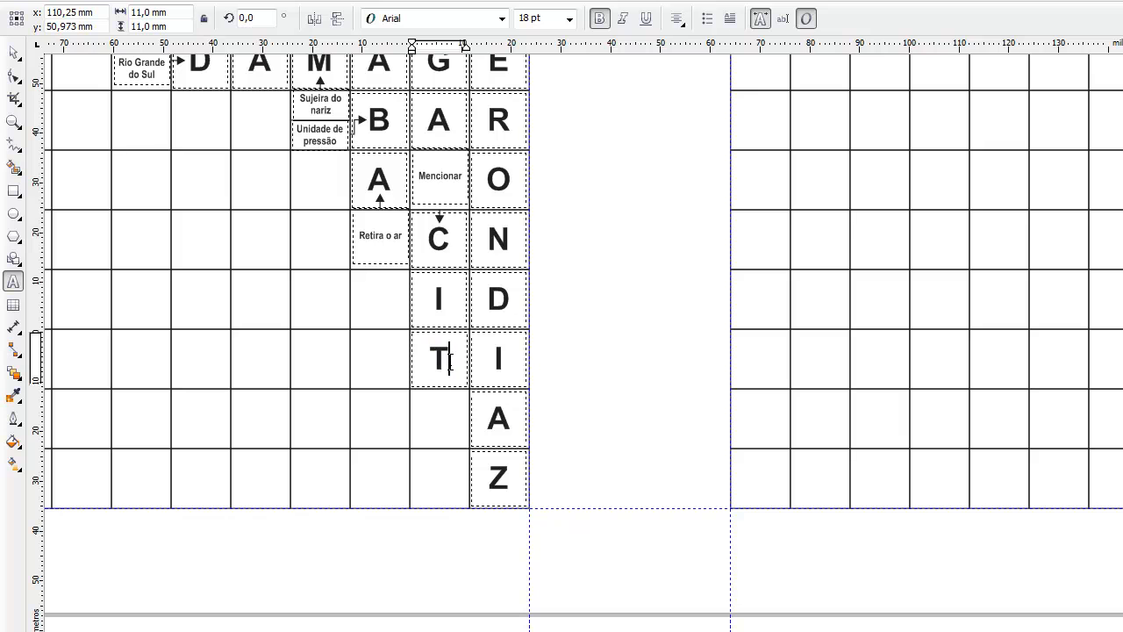
left_click(13, 53)
left_click(582, 359)
- Duplicate the letter A of DIAZ into the empty cell below the T
left_click(501, 418)
key("ctrl+d")
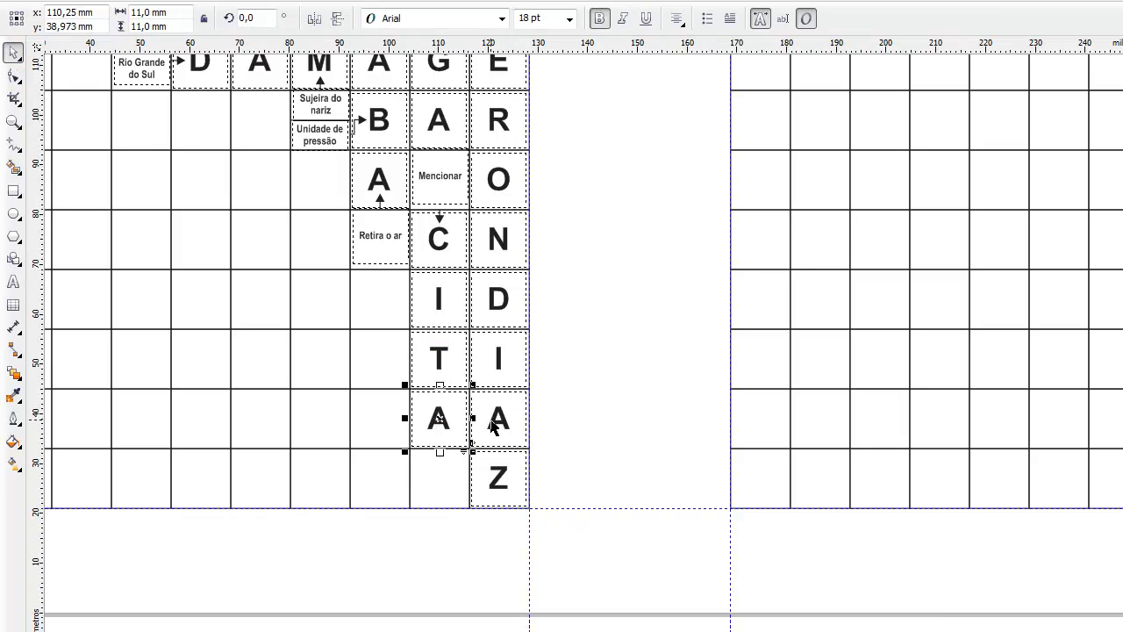
key("Escape")
- Duplicate the letter R of CAMERON into the bottom cell beside the Z, completing CITAR downward
left_click(505, 125)
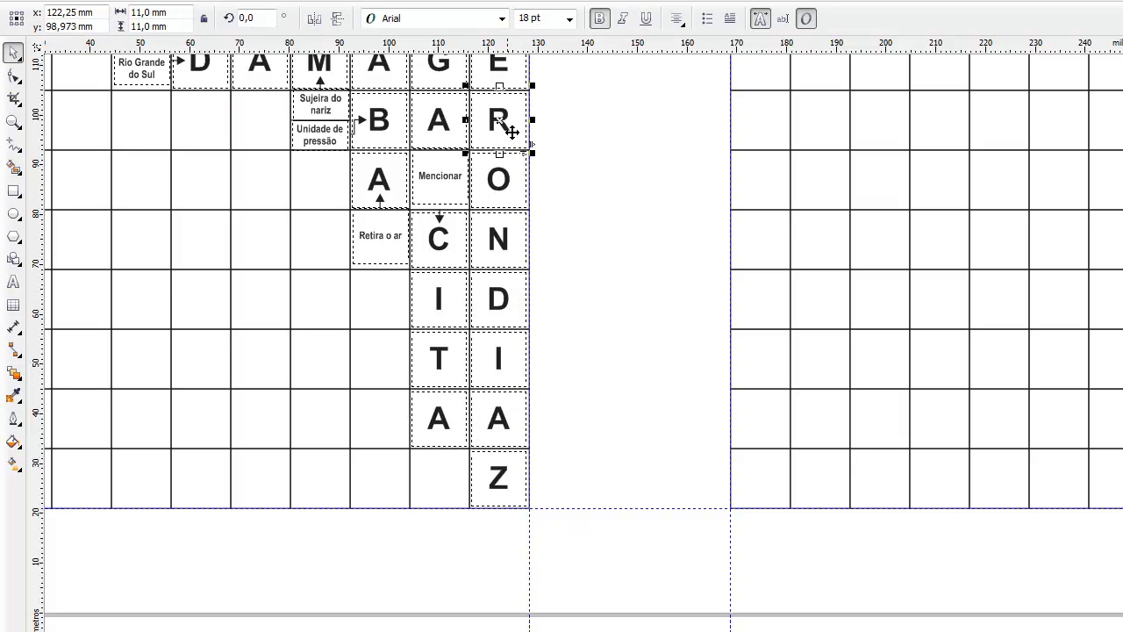
key("ctrl+d")
key("Down")
key("Down")
key("Down")
key("Down")
key("Down")
key("Down")
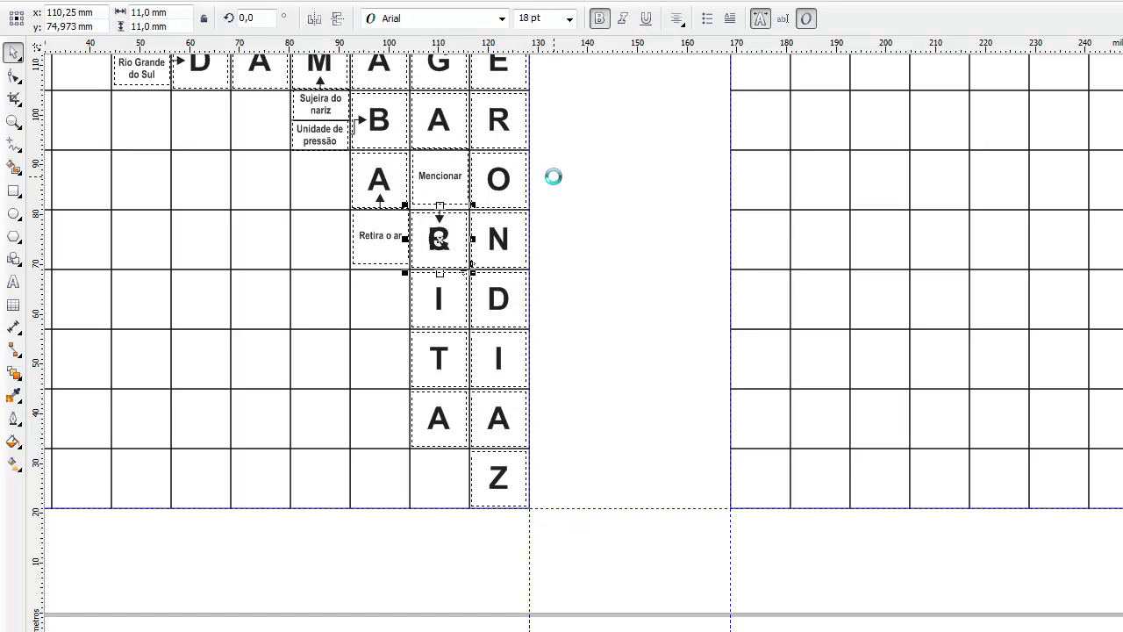
key("Escape")
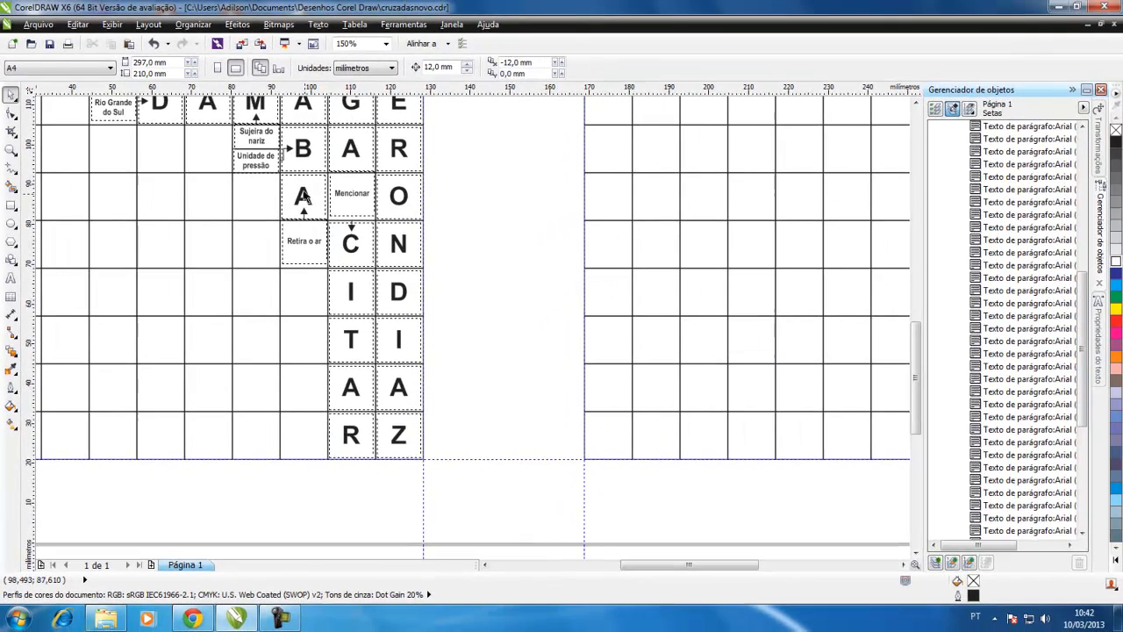
- Review the whole crossword grid and the empty cells around the "Unidade de pressão" clue
scroll(290, 185, "down", 1)
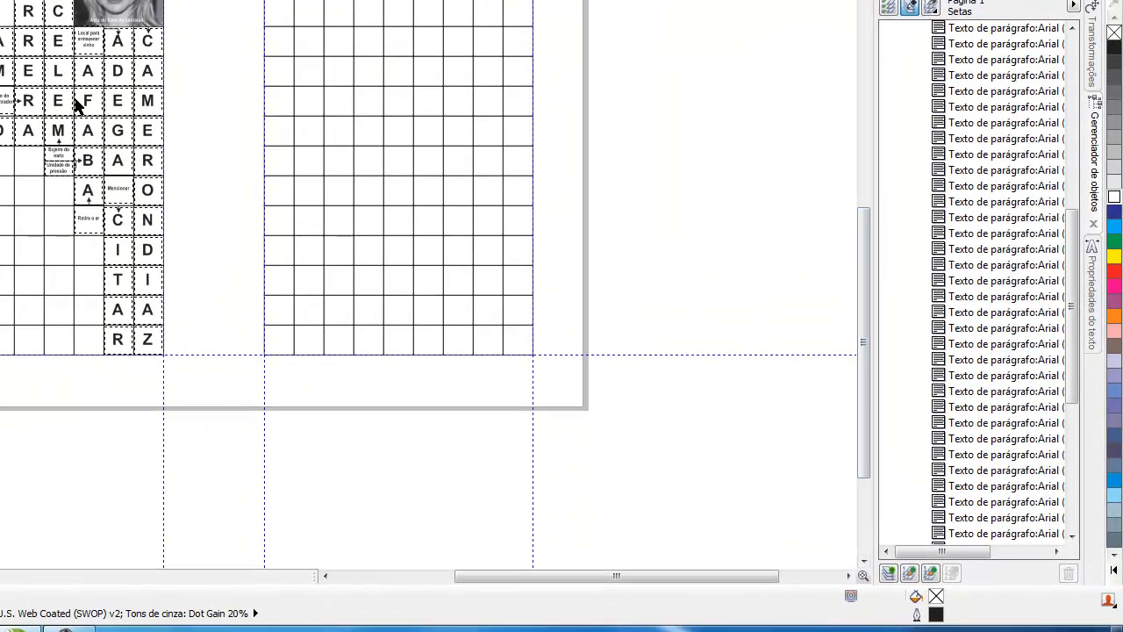
scroll(95, 221, "up", 1)
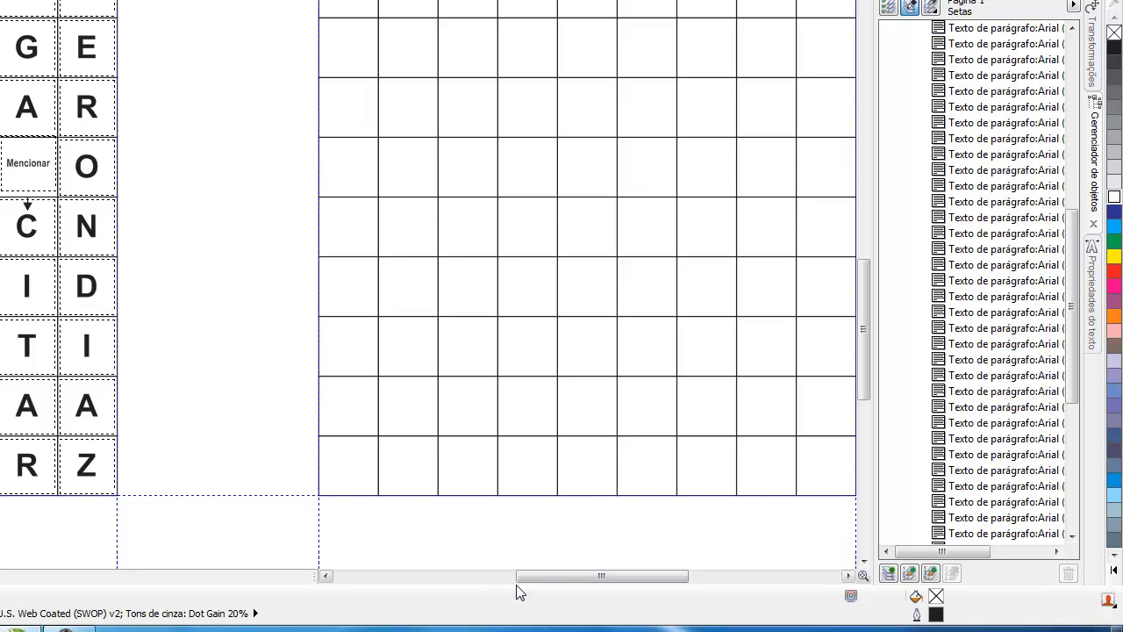
left_click_drag(537, 576, 477, 578)
scroll(123, 376, "down", 1)
left_click_drag(864, 225, 863, 189)
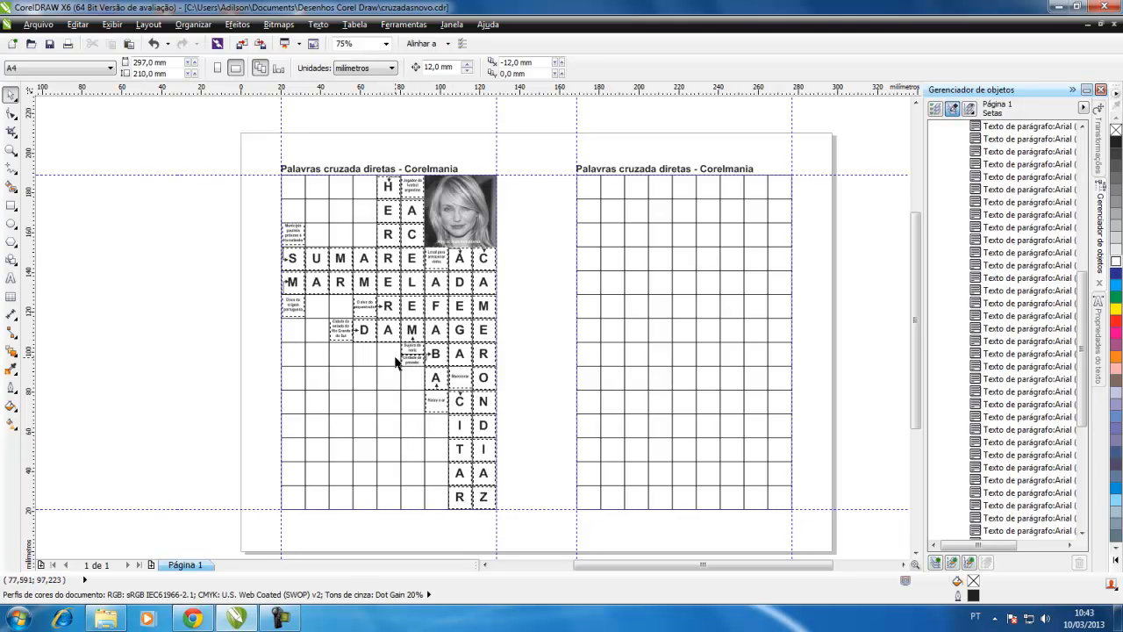
scroll(394, 354, "up", 2)
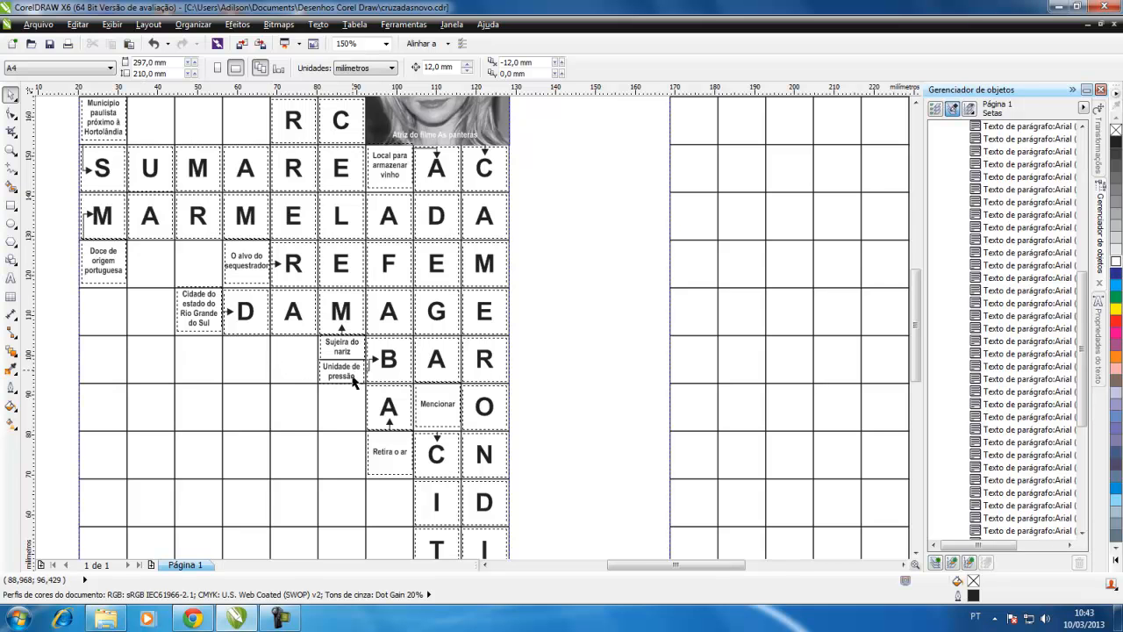
left_click_drag(645, 559, 626, 560)
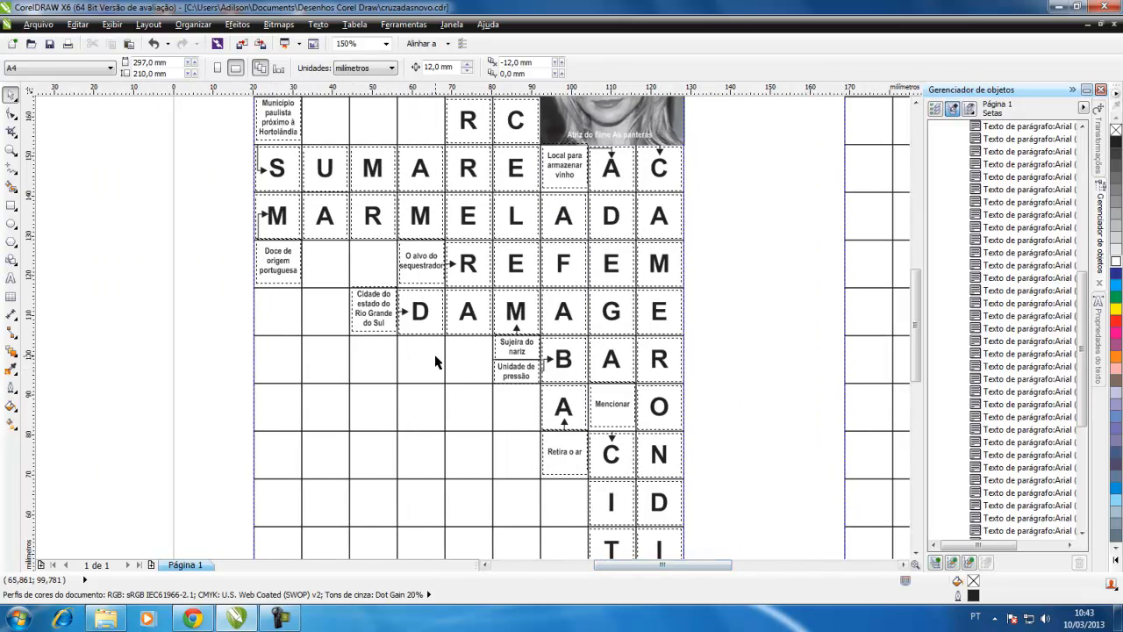
- Replace the "Cidade do estado do Rio Grande do Sul" clue beside DAMAGE with "Estrago em inglês"
scroll(436, 360, "down", 2)
left_click_drag(577, 564, 554, 562)
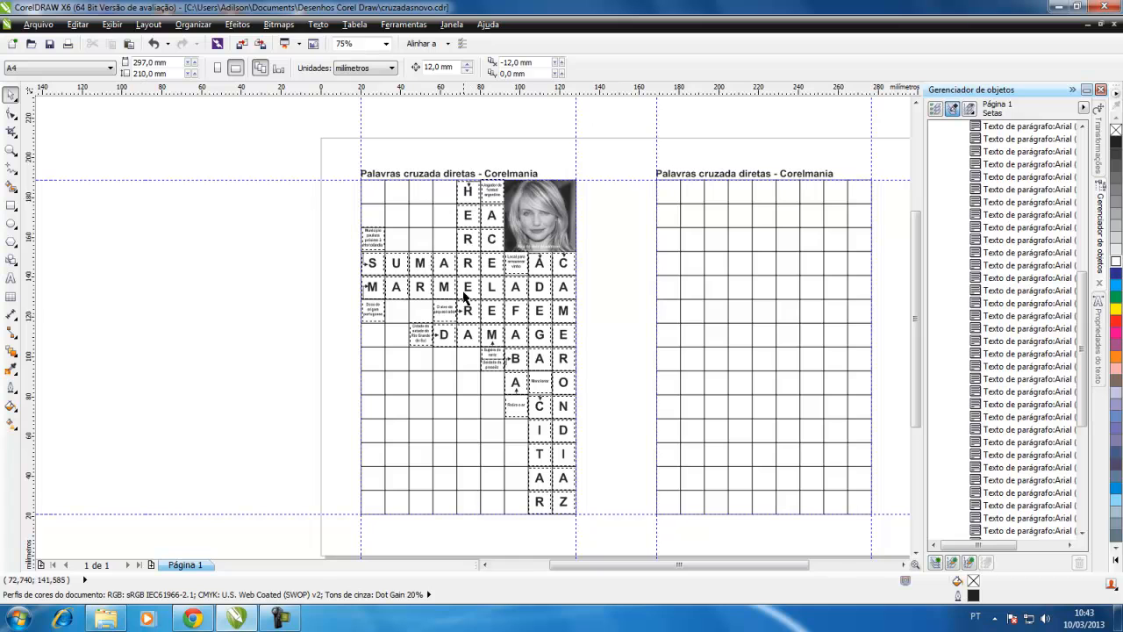
scroll(392, 337, "up", 2)
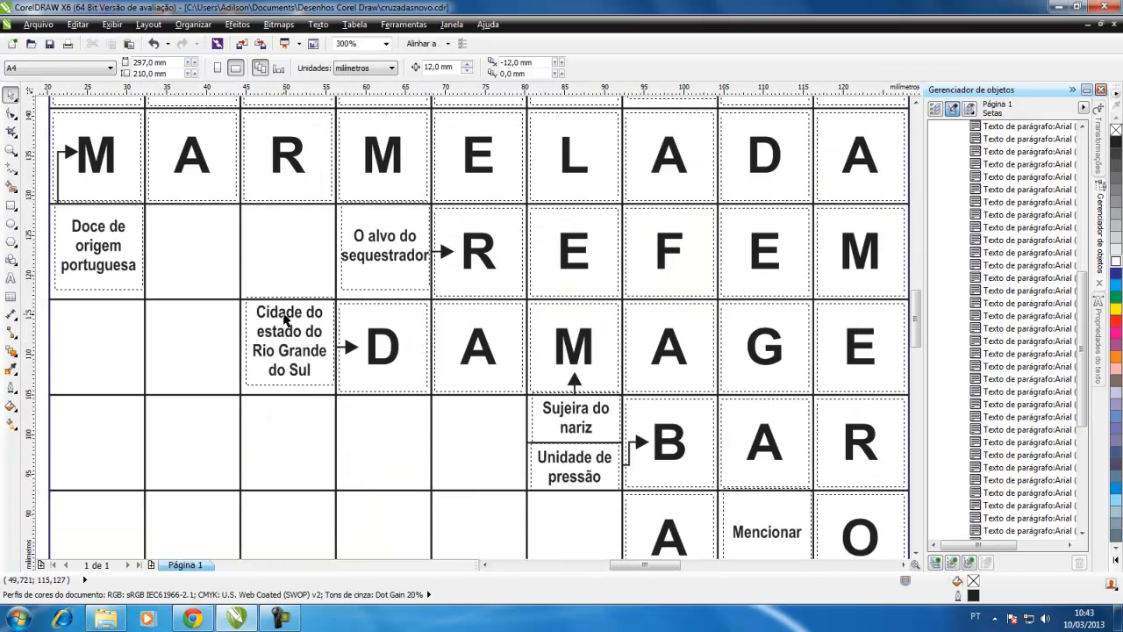
scroll(281, 325, "down", 1)
scroll(281, 326, "up", 1)
left_click(277, 330)
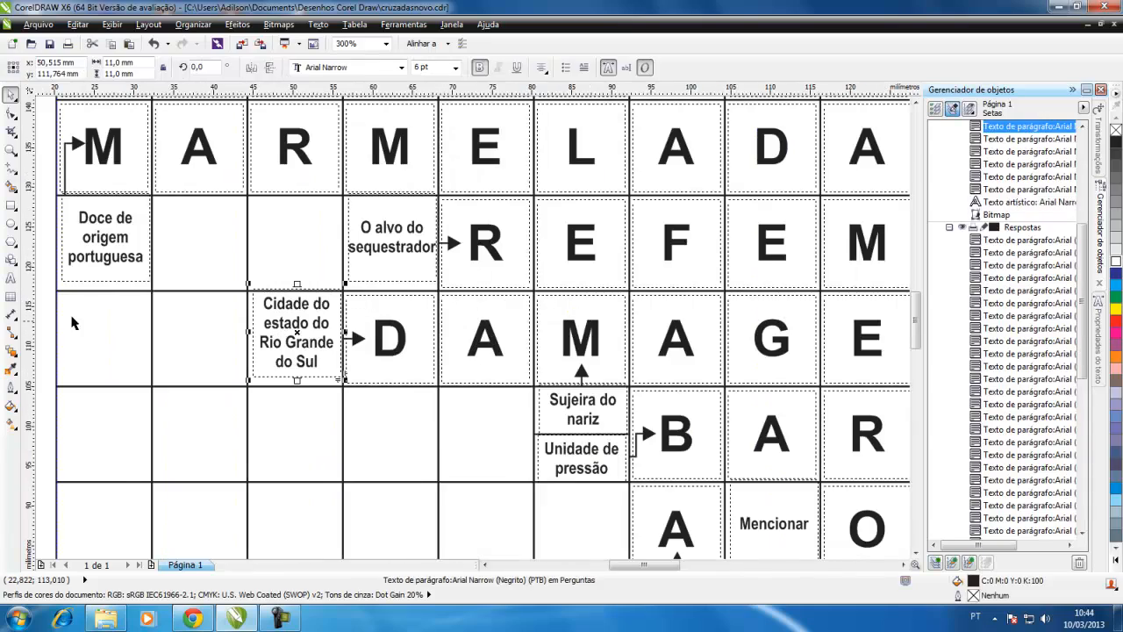
left_click(10, 278)
left_click_drag(262, 302, 320, 353)
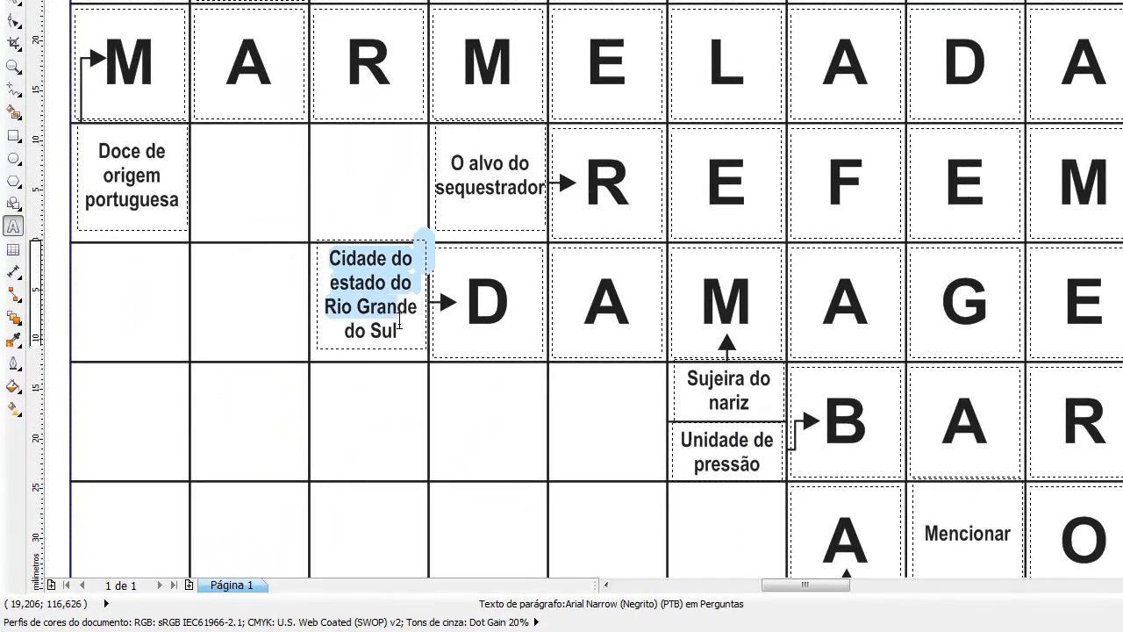
left_click_drag(399, 326, 413, 341)
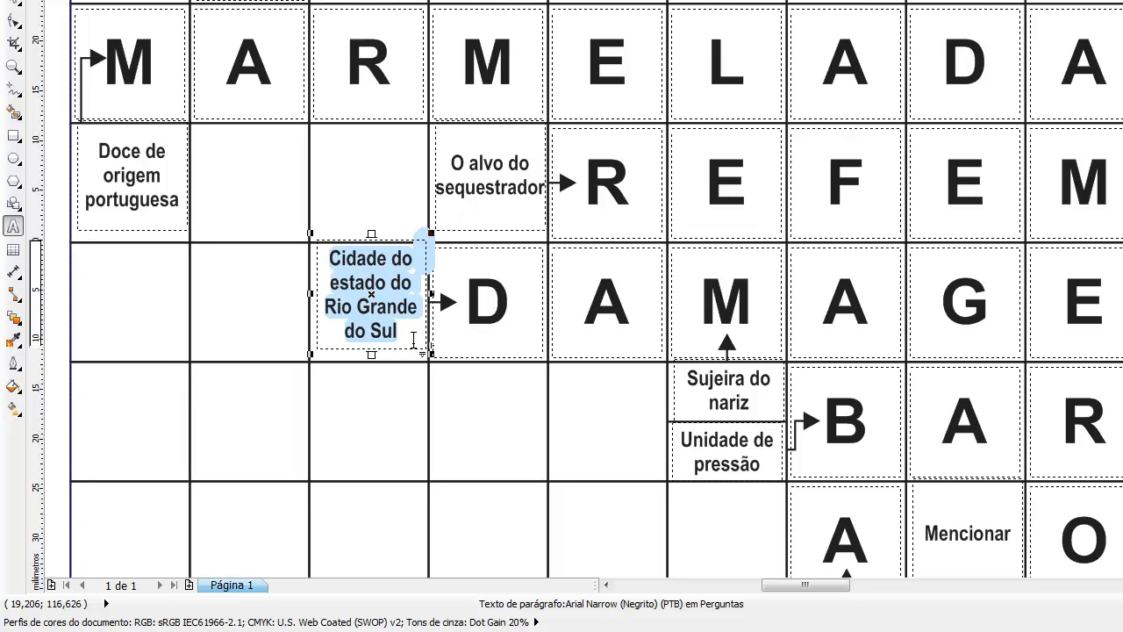
type("Estra")
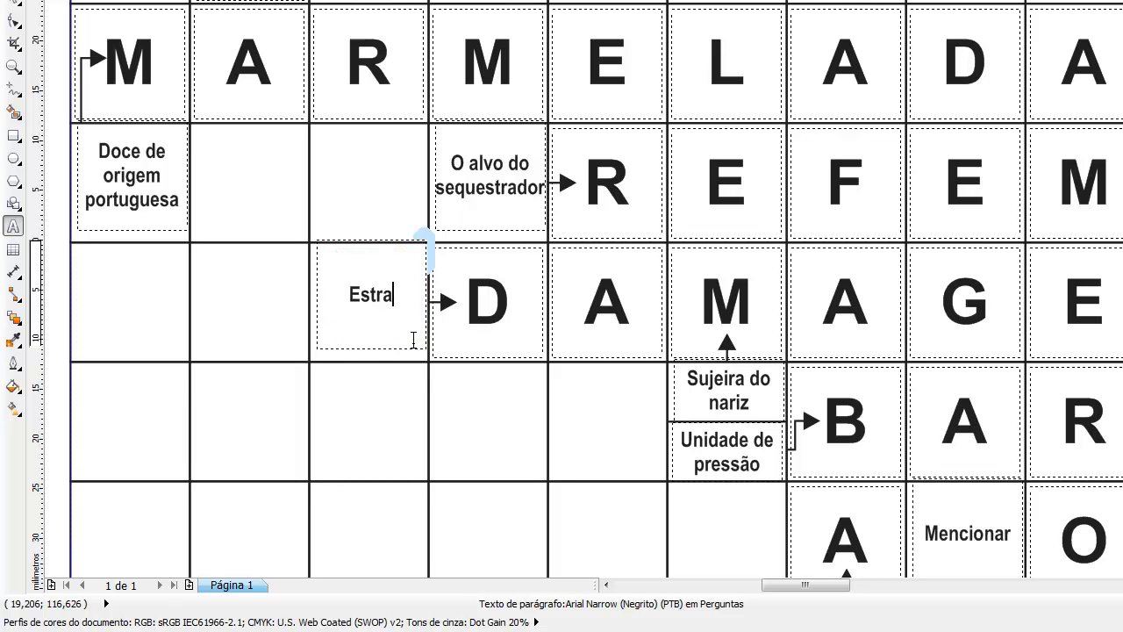
type("go")
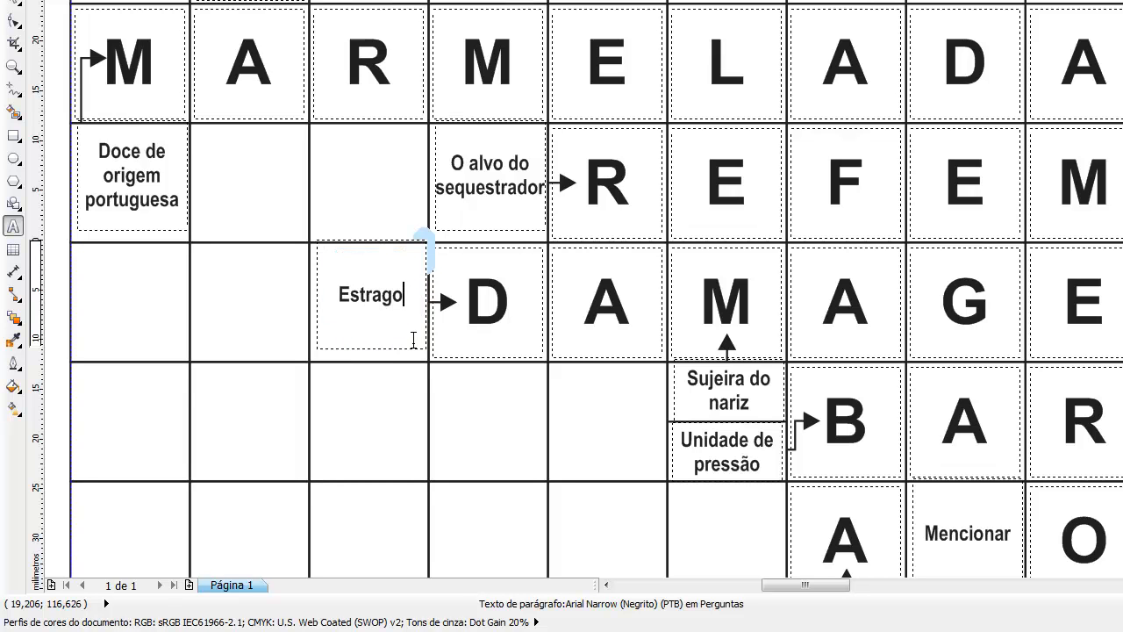
type(" em ingl")
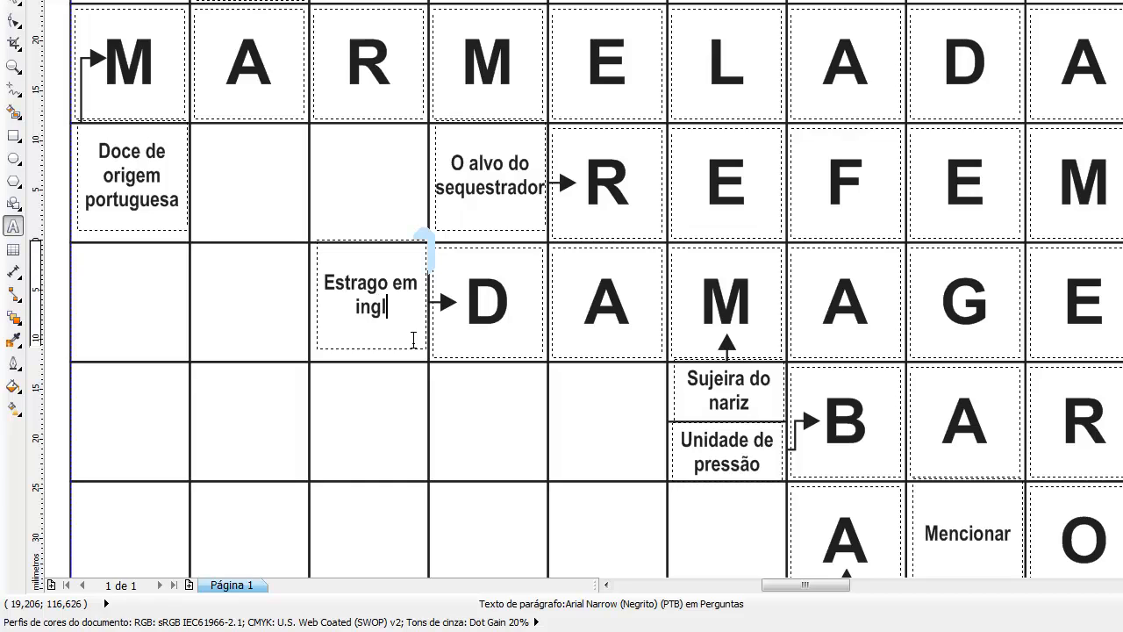
type("ês")
left_click(16, 3)
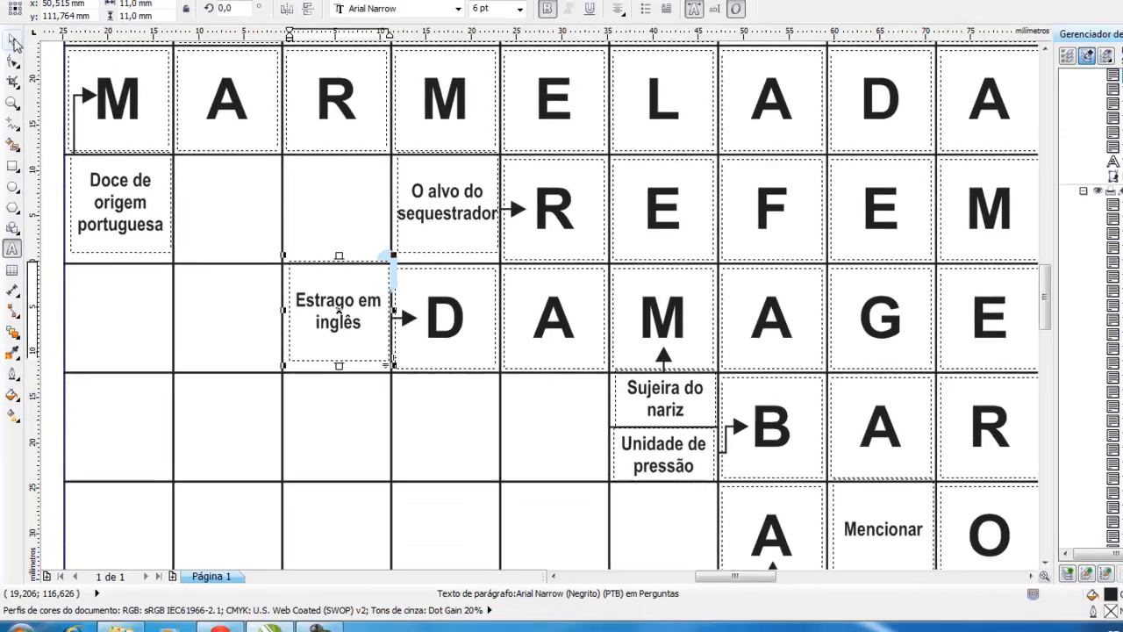
scroll(562, 338, "down", 2)
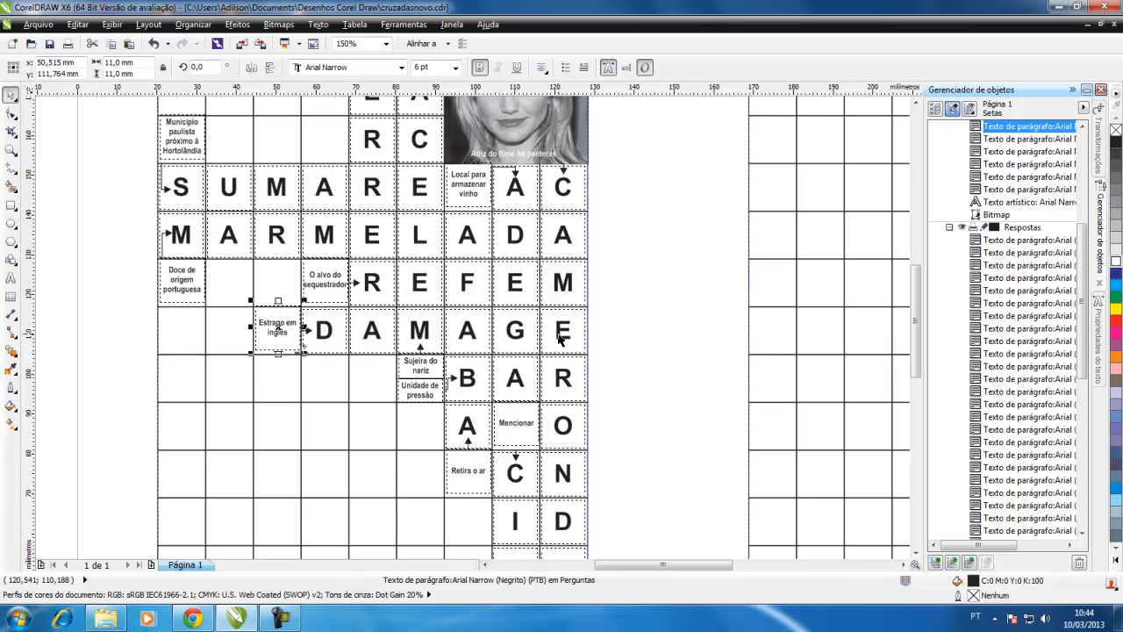
left_click(606, 340)
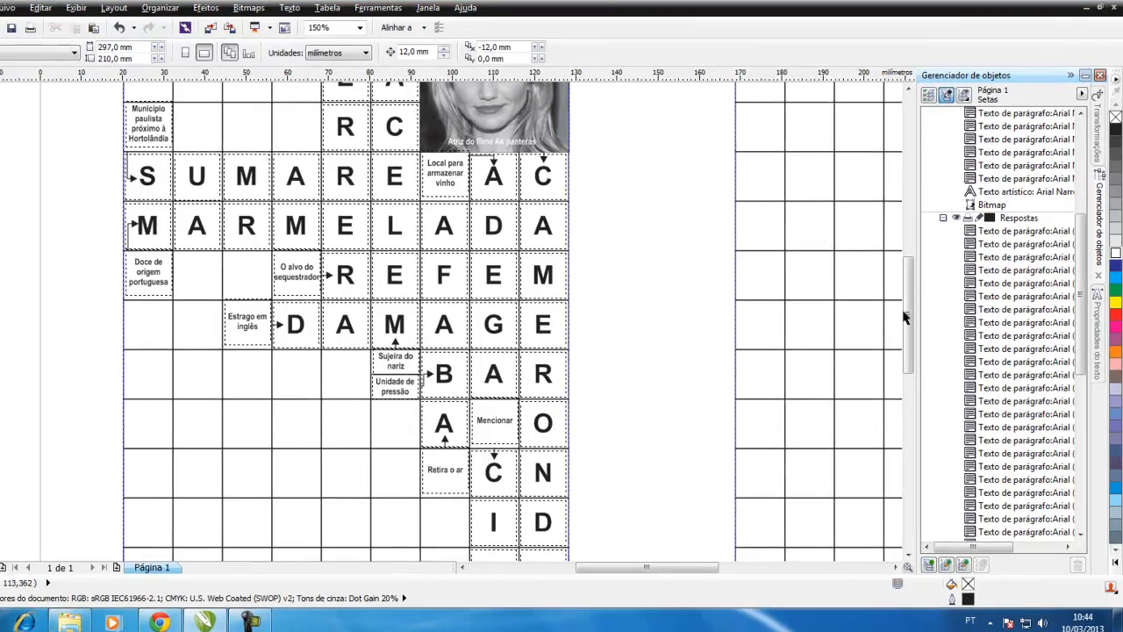
- Collapse the Setas, Perguntas and Respostas layers and make Auxiliar the active layer
left_click_drag(904, 316, 905, 331)
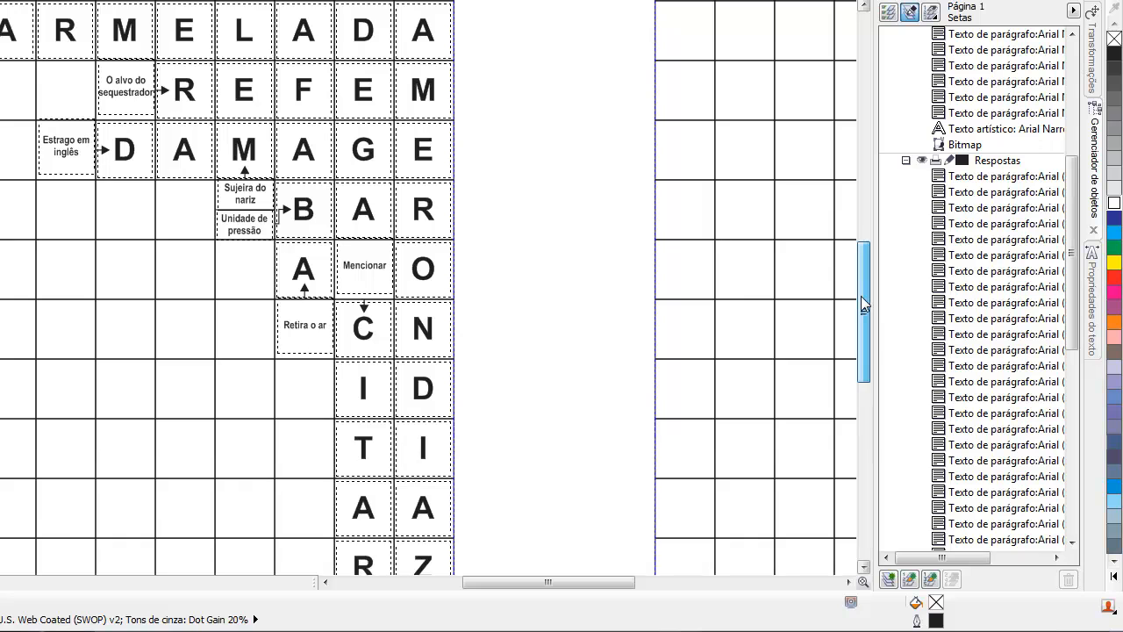
mouse_move(861, 296)
left_mouse_down()
mouse_move(865, 315)
mouse_move(861, 285)
left_mouse_up()
scroll(188, 246, "down", 2)
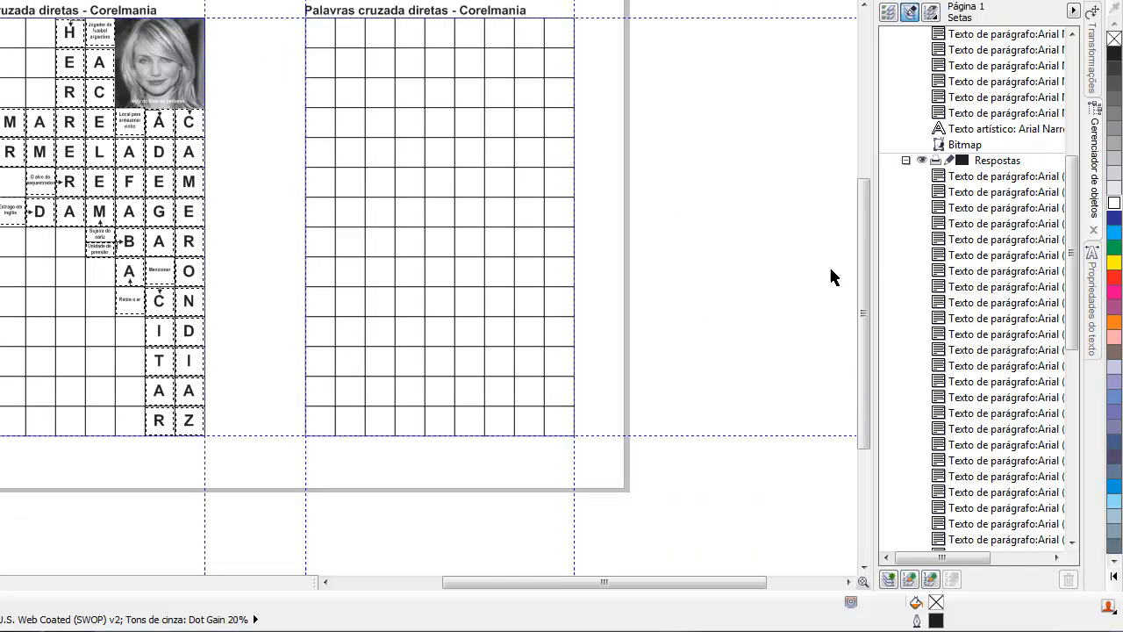
left_click_drag(1072, 187, 1078, 62)
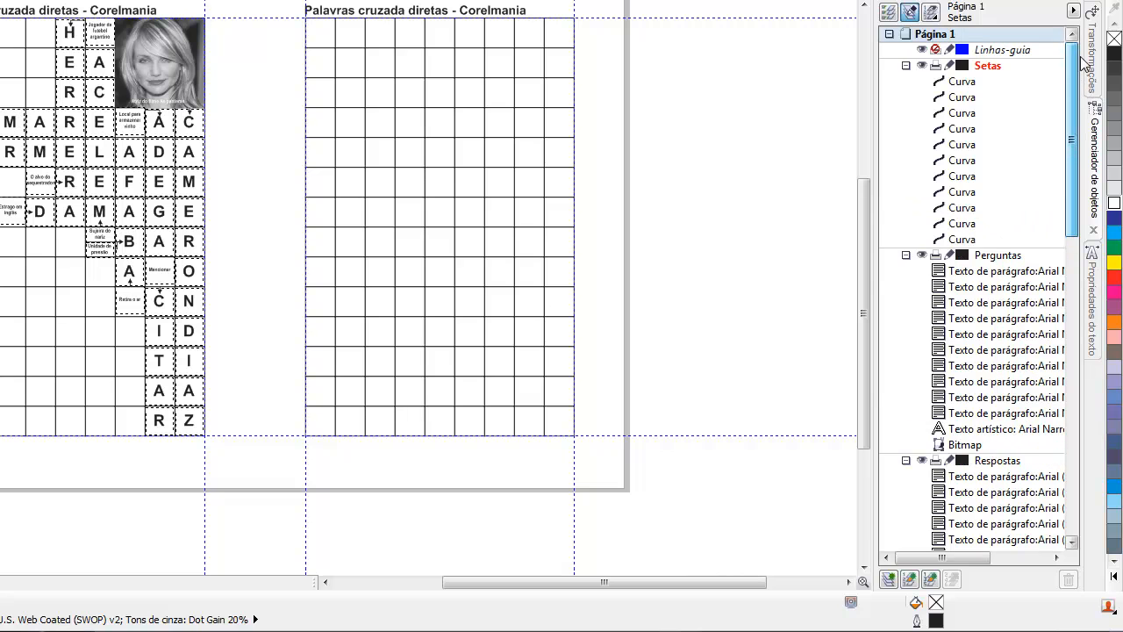
left_click(905, 66)
left_click(906, 82)
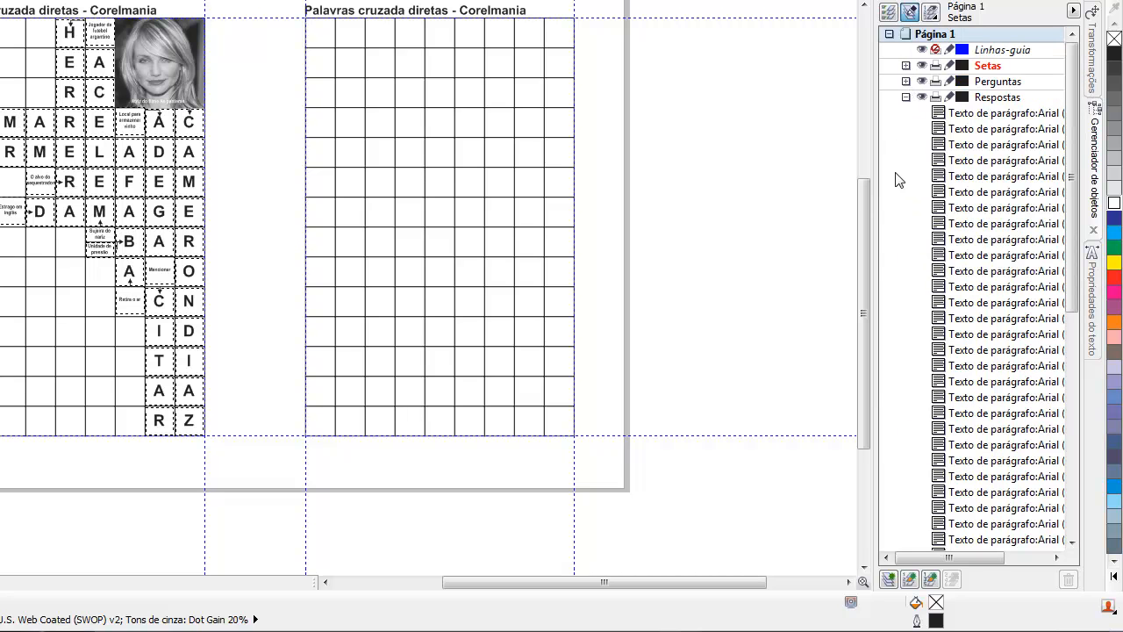
left_click(905, 98)
left_click(989, 114)
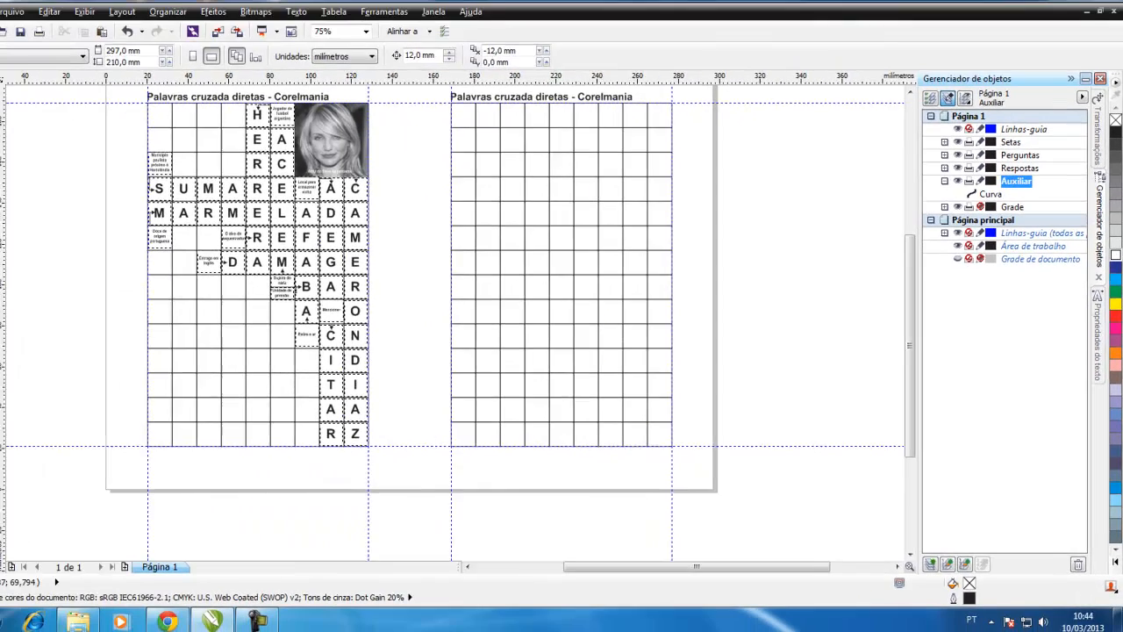
- Add the artistic text "Banco: damage - herrera" in Arial Narrow 6 pt below the filled grid's lower-left corner
key("F8")
scroll(191, 475, "up", 1)
scroll(177, 465, "up", 1)
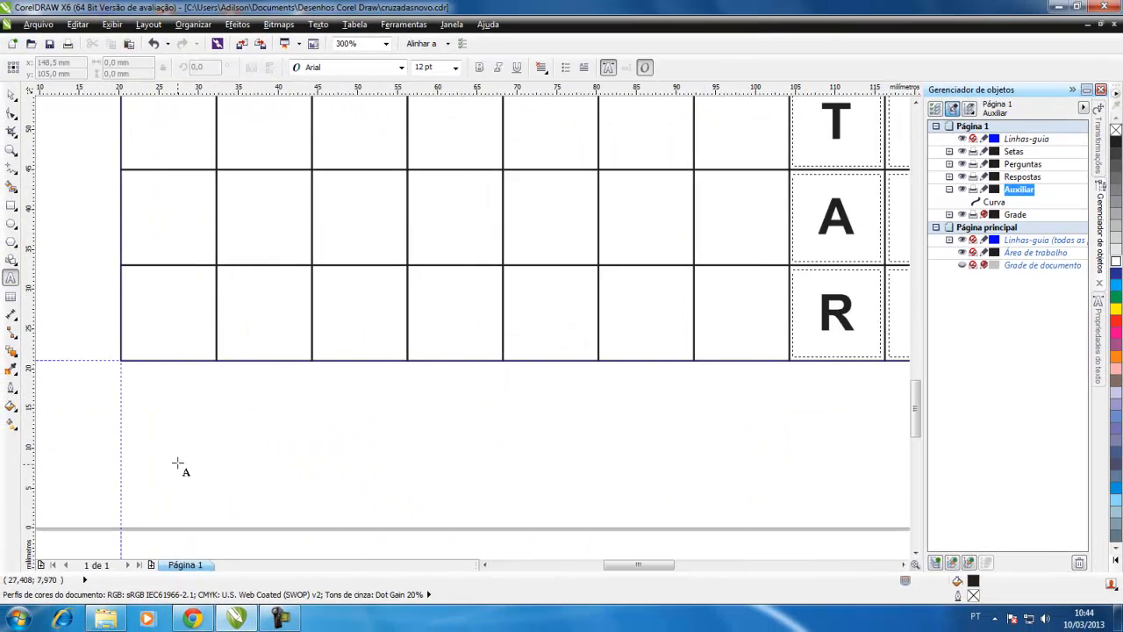
left_click(138, 394)
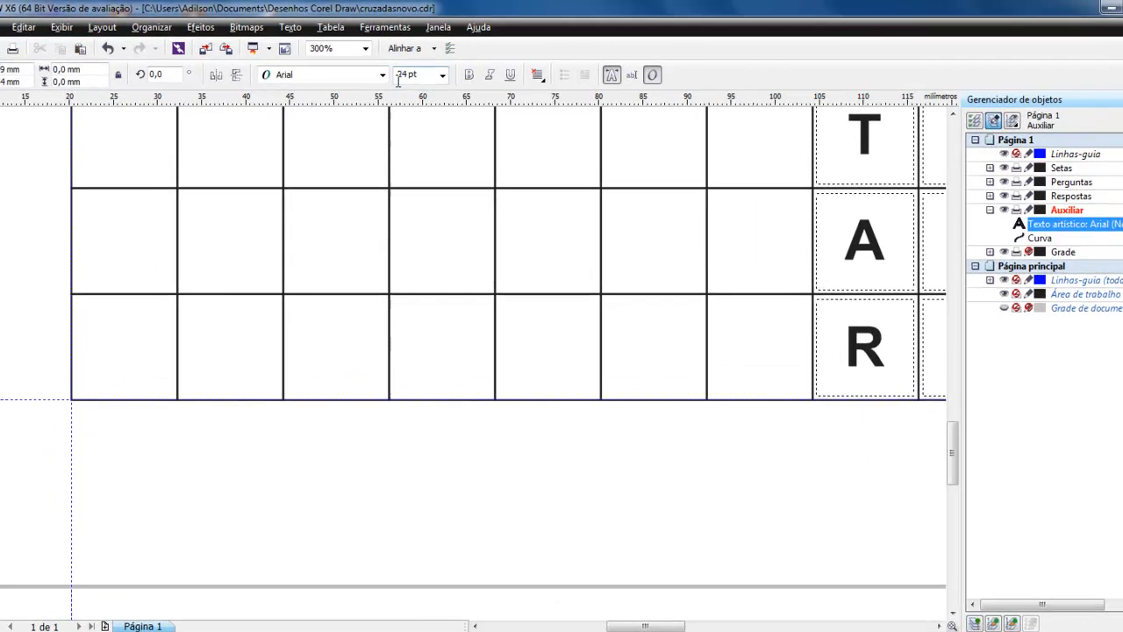
left_click(401, 67)
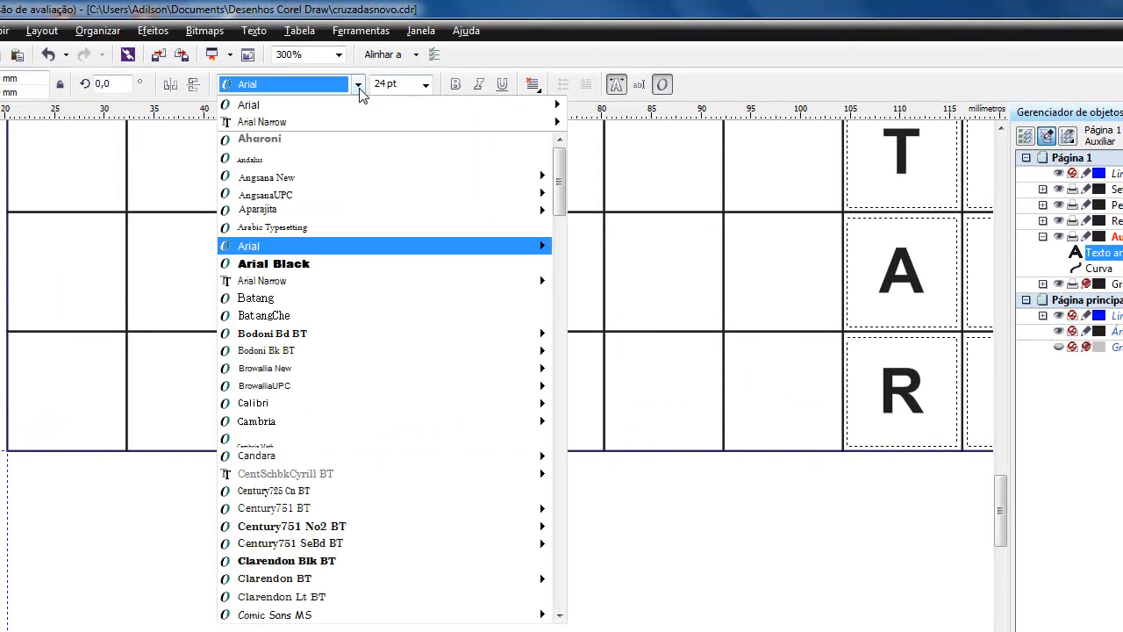
left_click(293, 120)
left_click(426, 84)
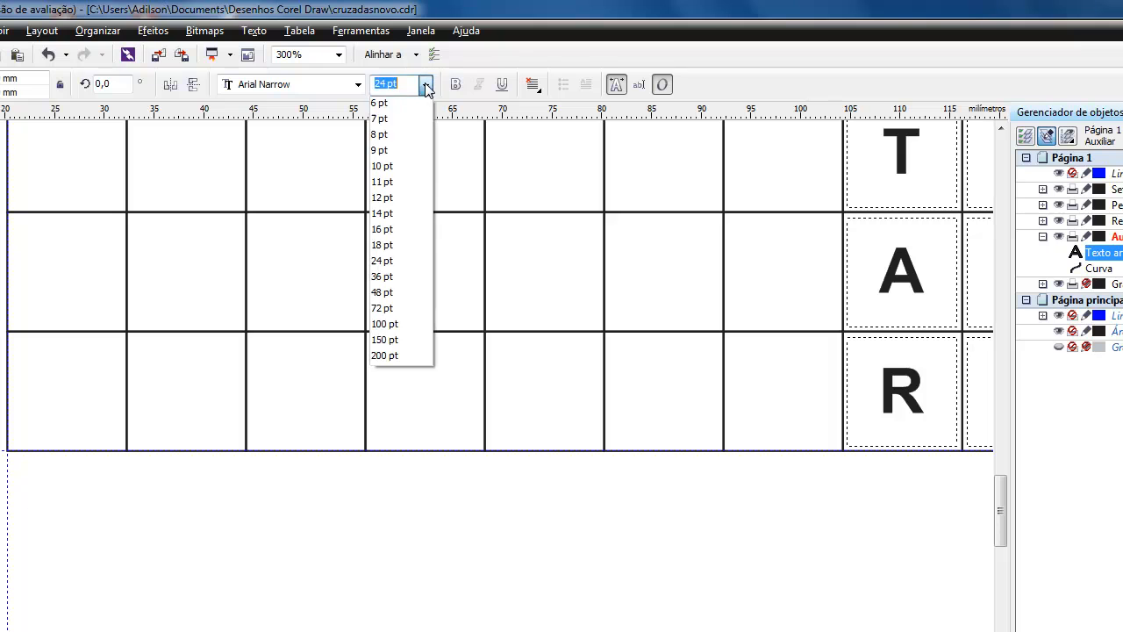
left_click(383, 105)
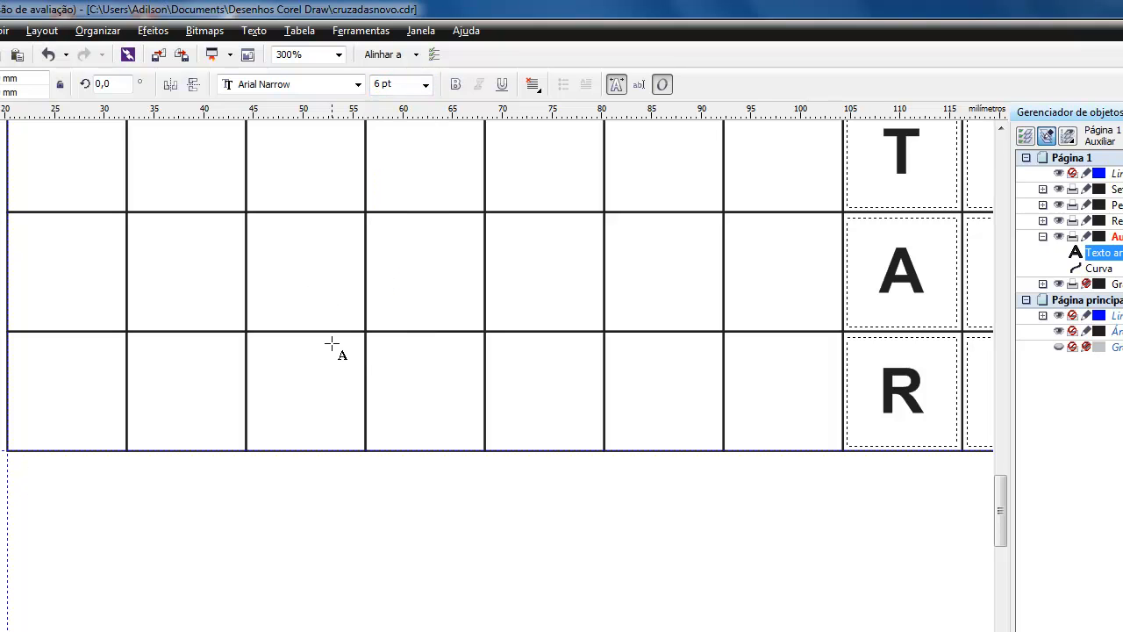
type("Banco")
type(": damage - herrera")
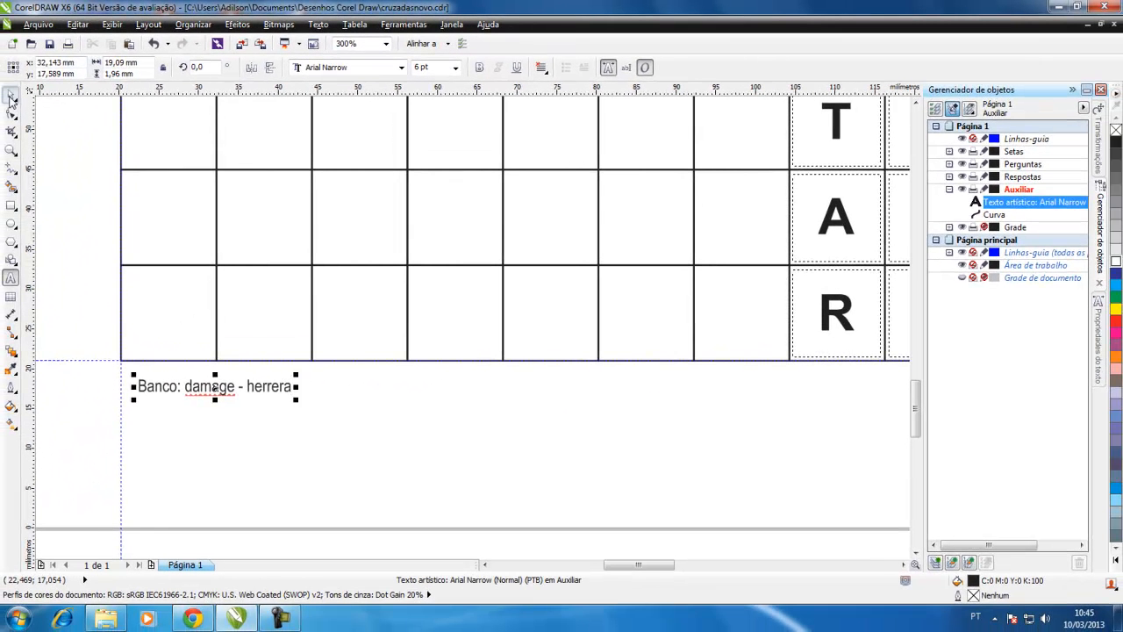
key("ctrl+space")
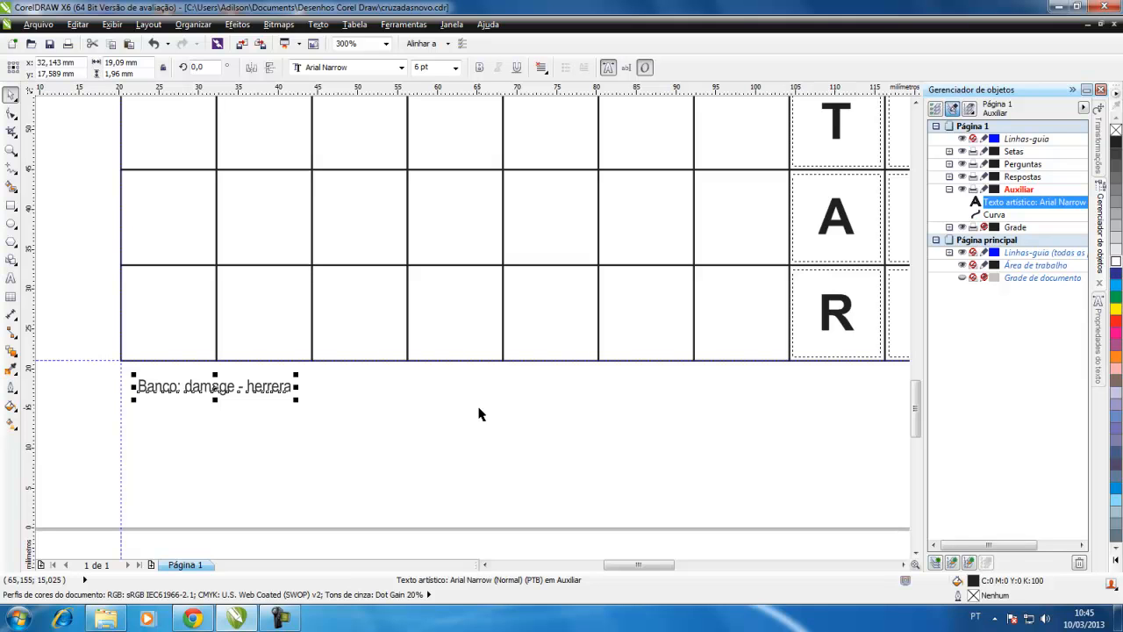
- Make the word "Banco:" bold in the text line below the grid
left_click(11, 278)
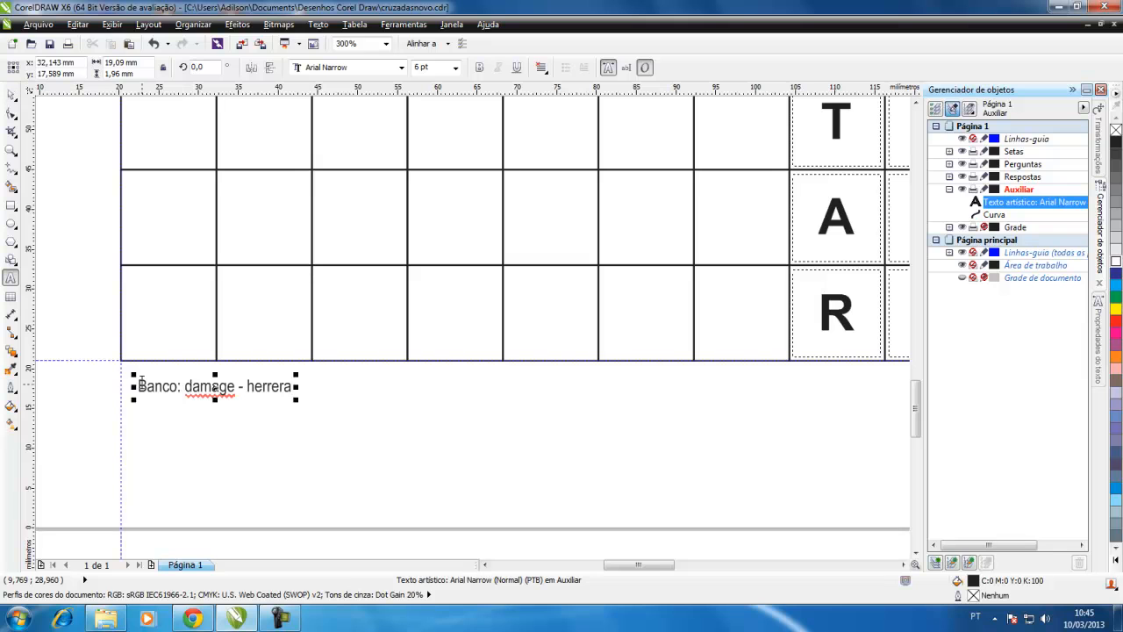
left_click_drag(139, 386, 180, 386)
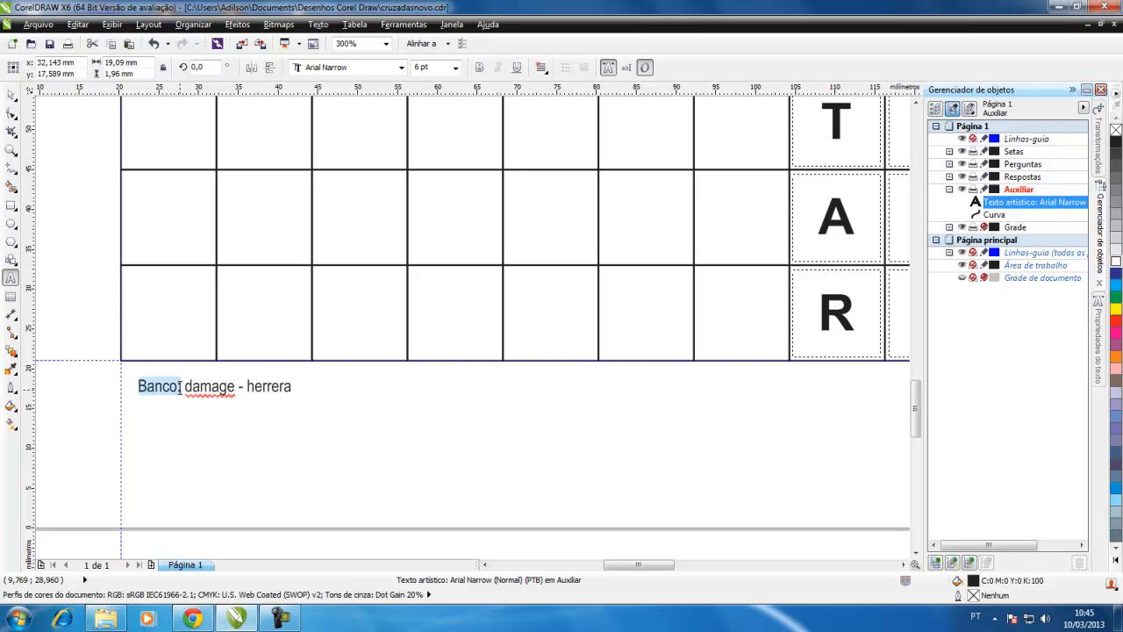
left_click(479, 68)
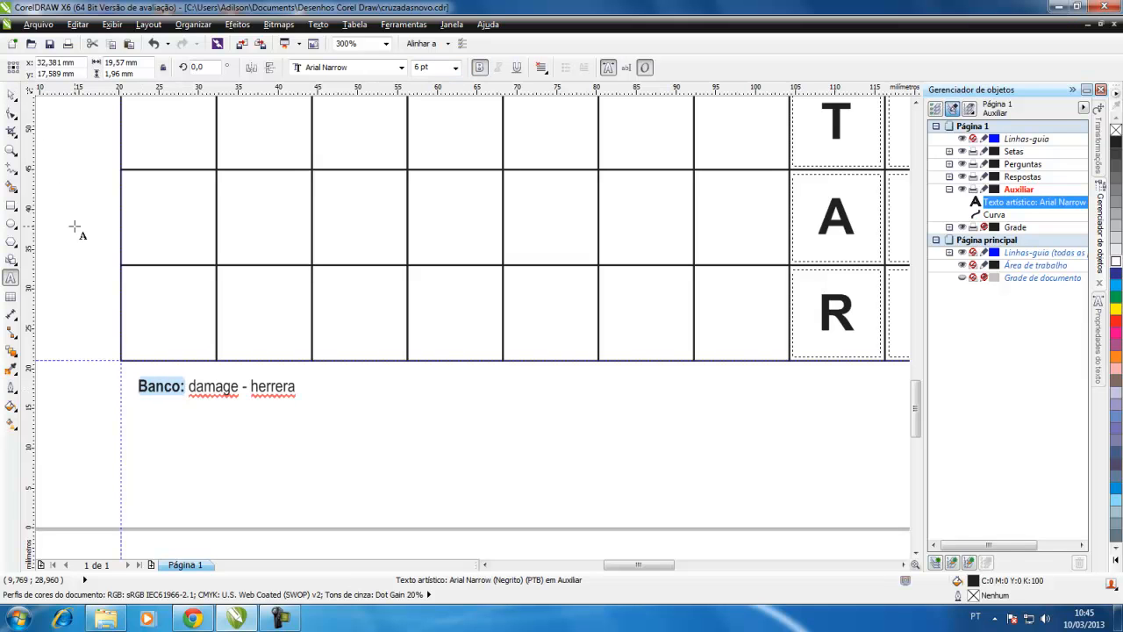
left_click(13, 96)
key("Escape")
- Move the Banco line up against the filled grid's lower-left corner
scroll(151, 392, "down", 2)
scroll(151, 391, "up", 2)
left_click(148, 387)
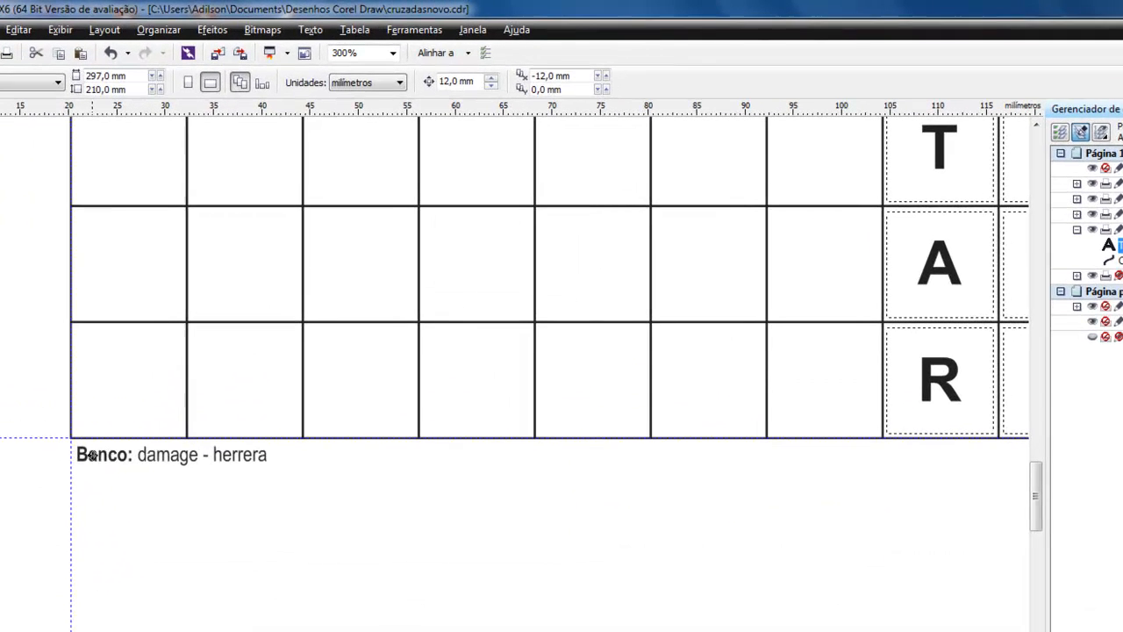
key("Escape")
scroll(75, 493, "down", 2)
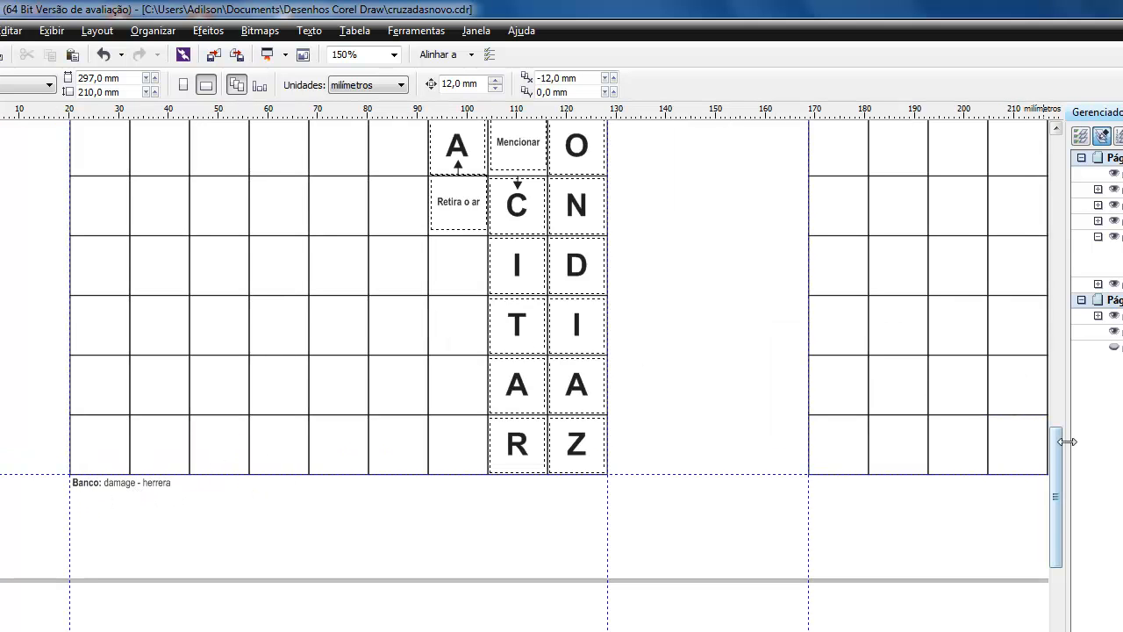
- Move the Banco line clear of the grid into the lower page margin and rotate it 180°
left_click_drag(1057, 450, 1060, 402)
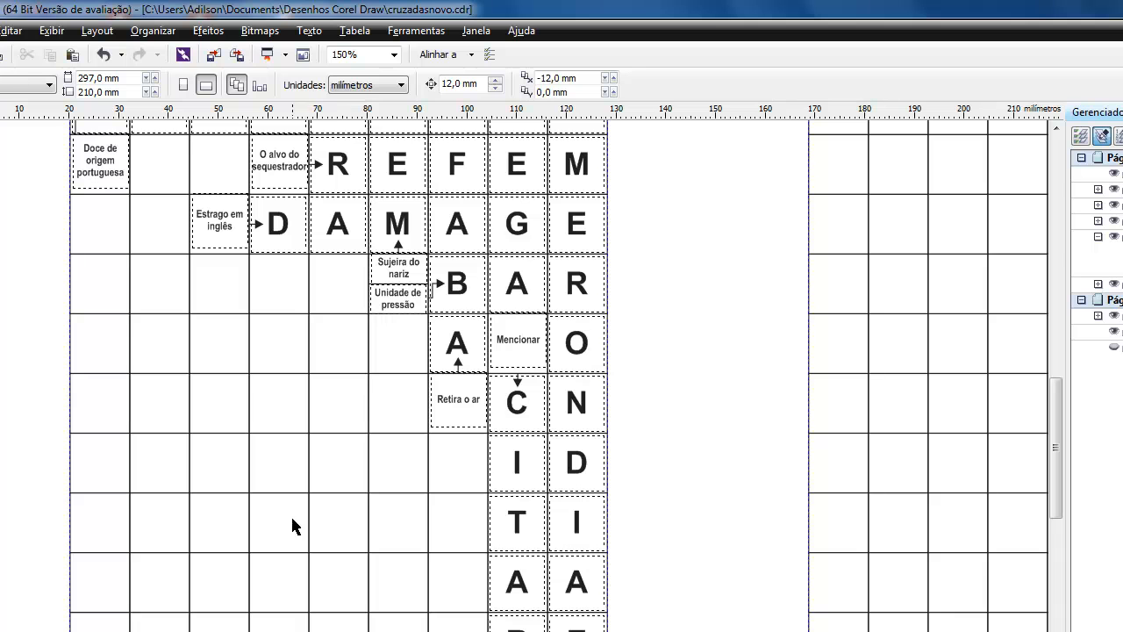
left_click_drag(1057, 505, 1057, 540)
left_click_drag(91, 543, 261, 577)
left_click(163, 83)
type("18")
key("Return")
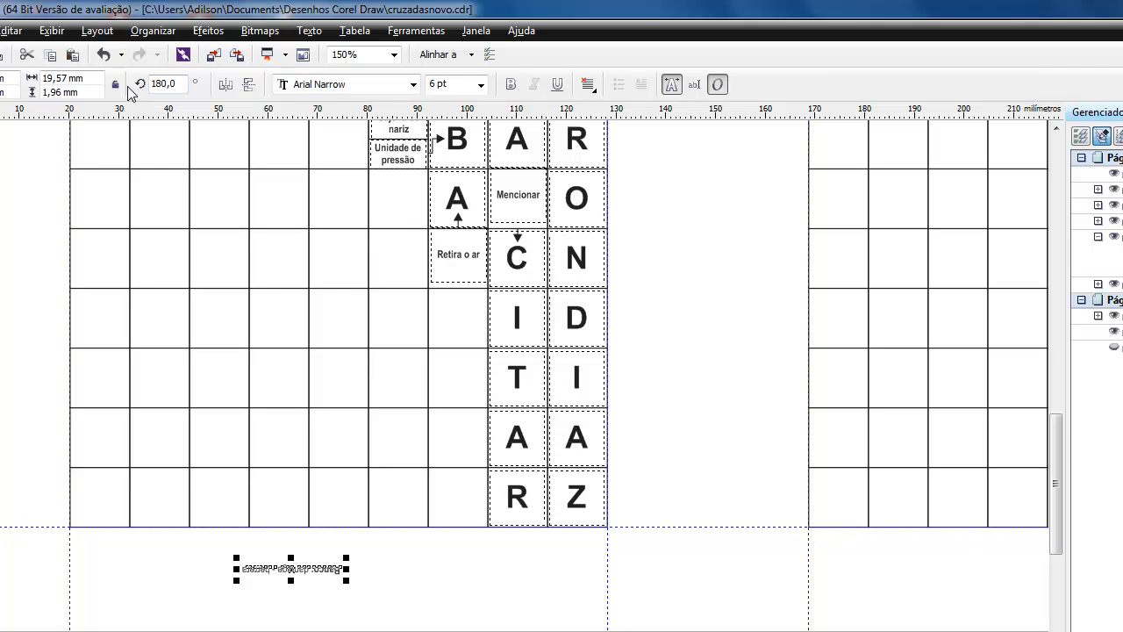
left_click(221, 604)
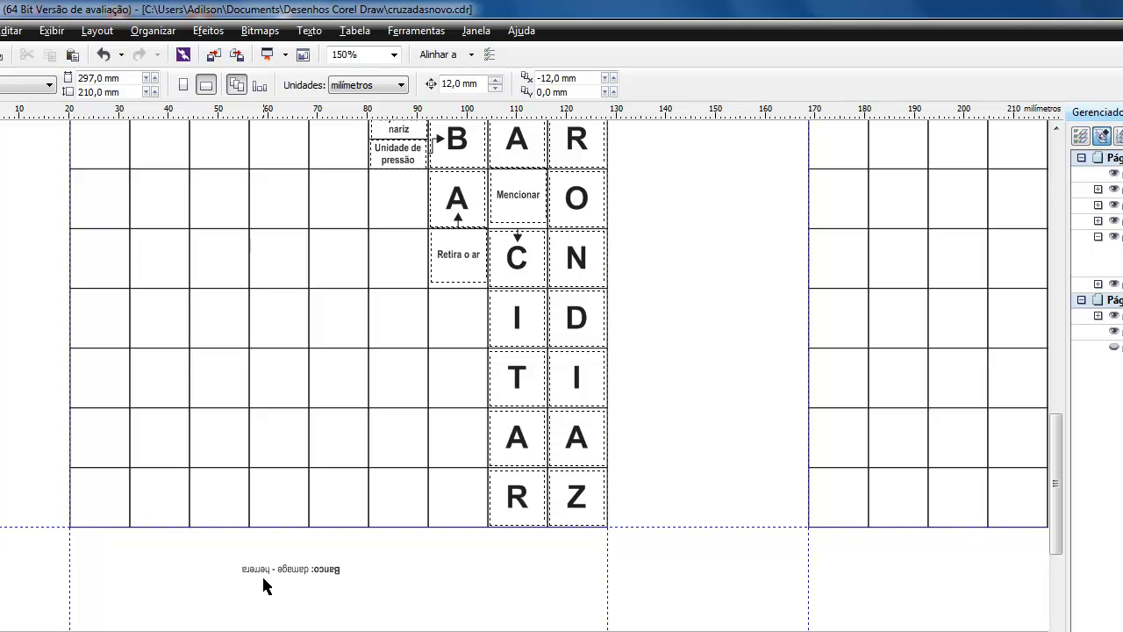
- Place the upside-down Banco line directly under the lower-right corner of the filled grid
left_click(313, 571)
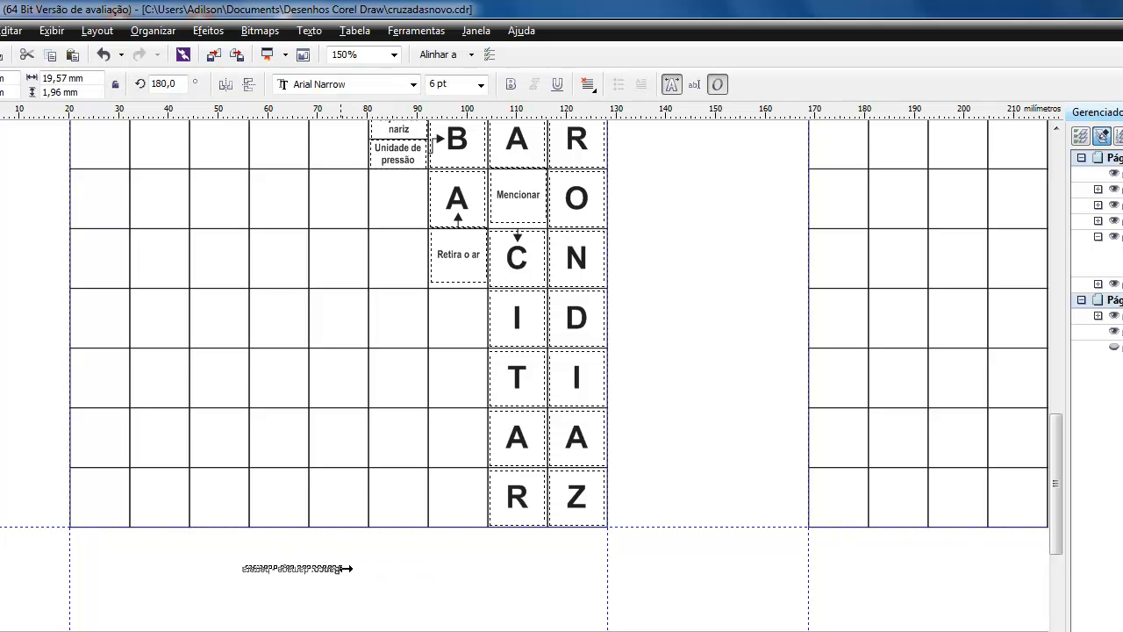
left_click_drag(342, 569, 601, 537)
left_click(622, 556)
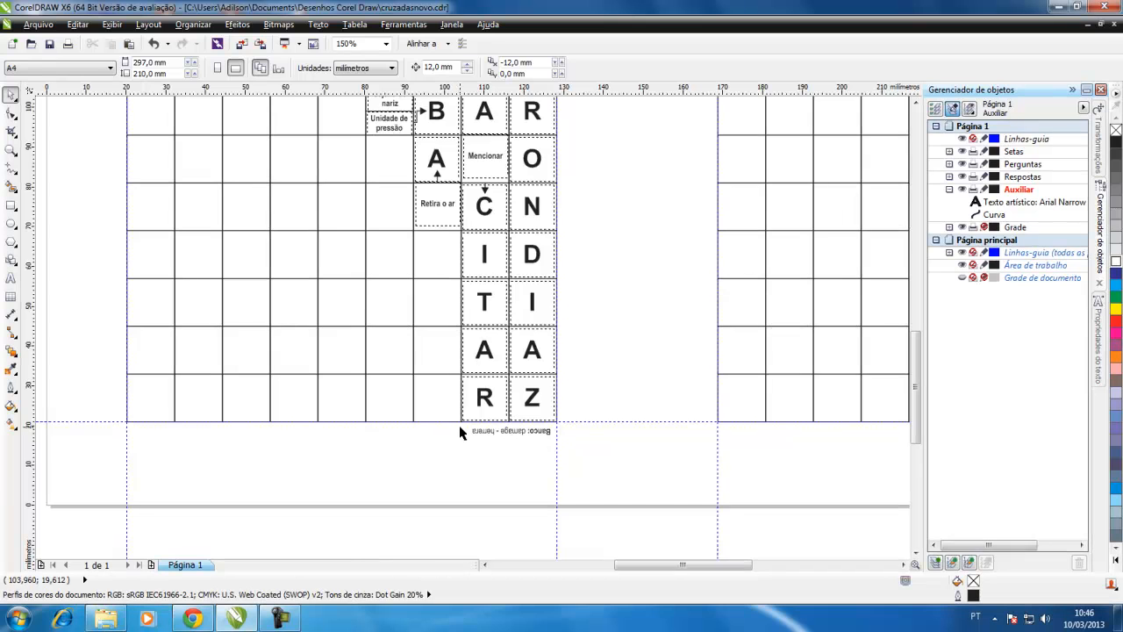
scroll(401, 388, "down", 2)
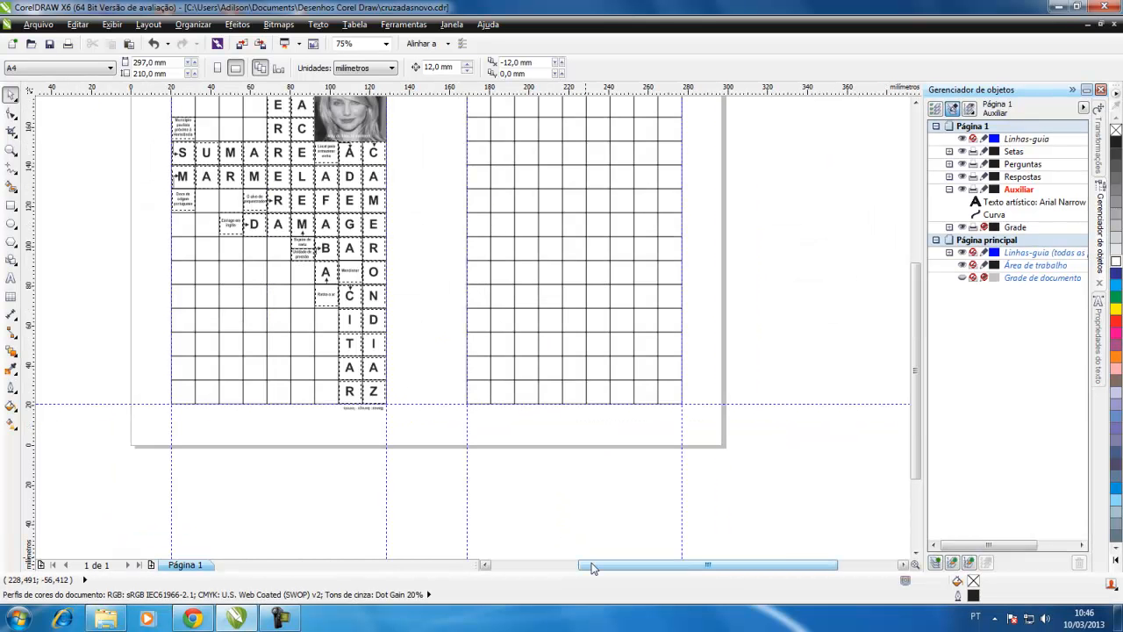
left_click_drag(592, 567, 574, 568)
left_click_drag(910, 354, 916, 297)
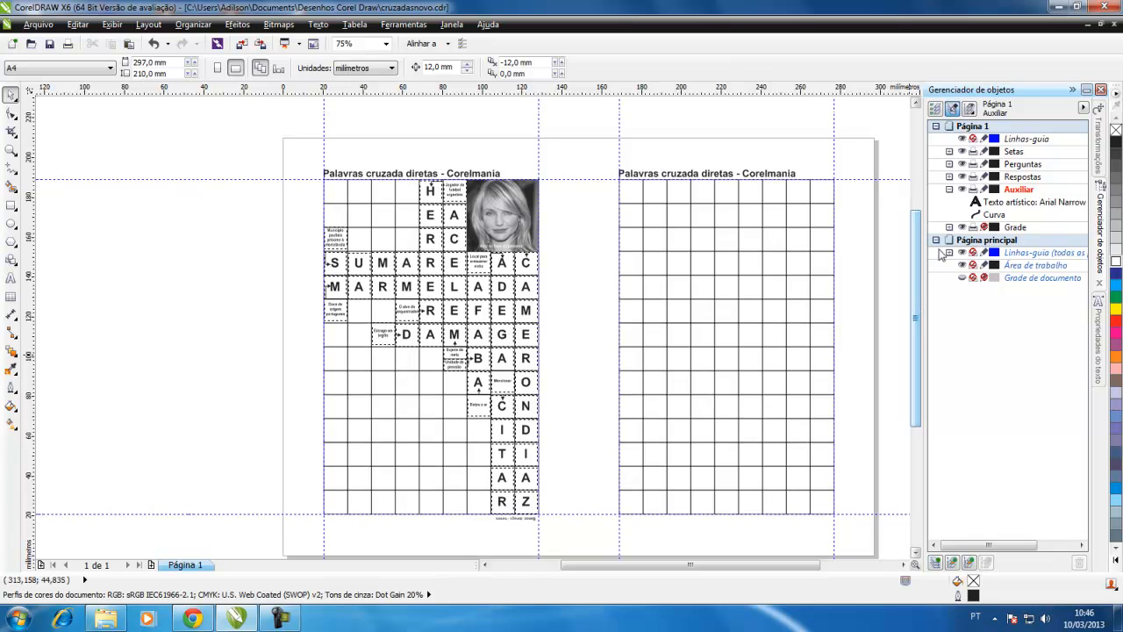
- Collapse the Auxiliar layer, and hide the Respostas layer to view the filled crossword without its answers before showing it again
left_click(949, 190)
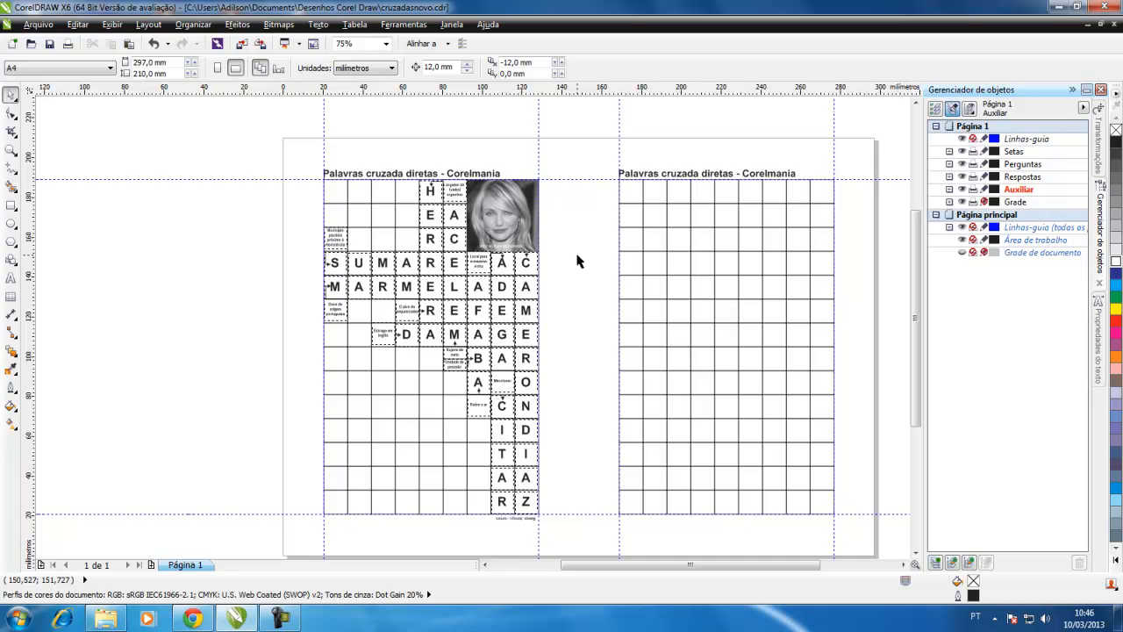
left_click(11, 149)
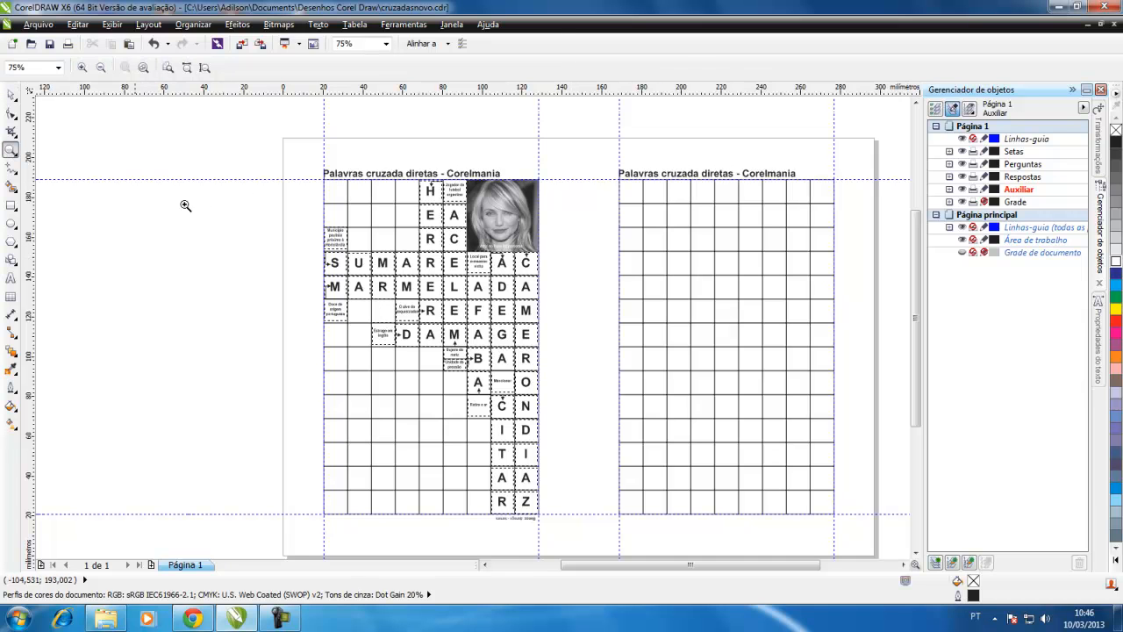
left_click_drag(309, 163, 546, 530)
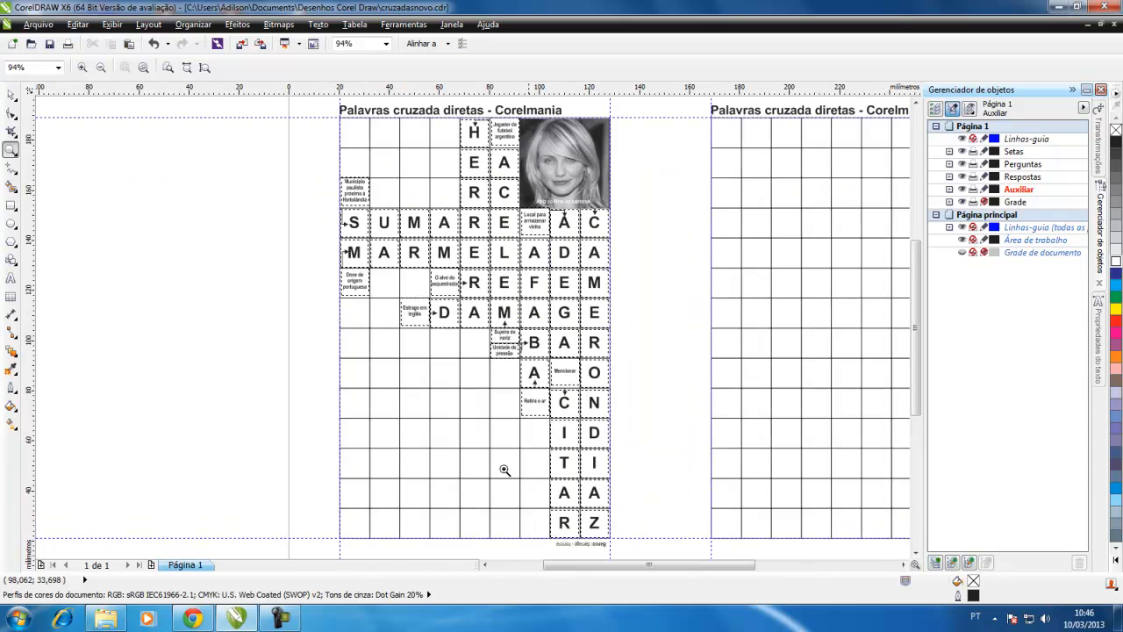
left_click(11, 93)
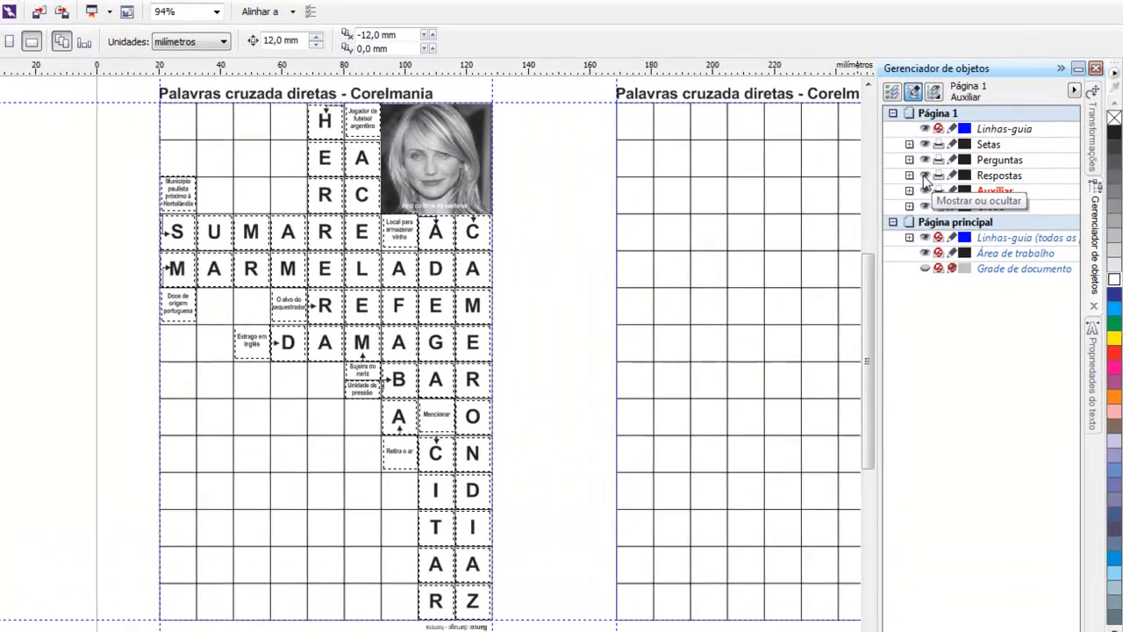
left_click(961, 178)
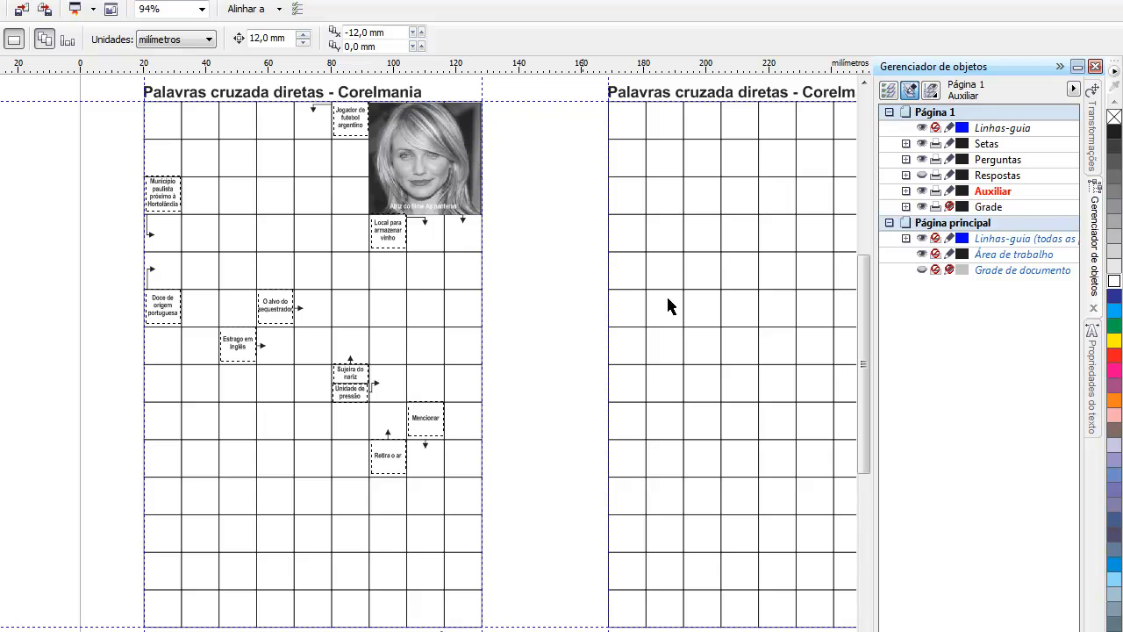
left_click(922, 174)
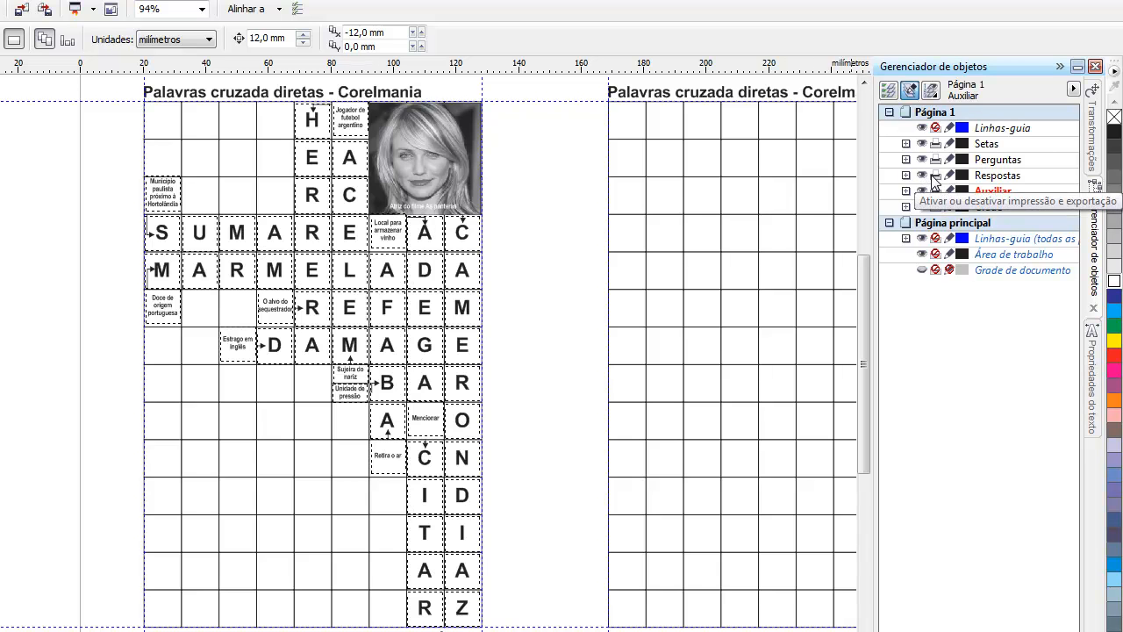
- Disable printing and export for the Respostas layer while keeping it visible on the page
left_click(933, 175)
left_click(934, 176)
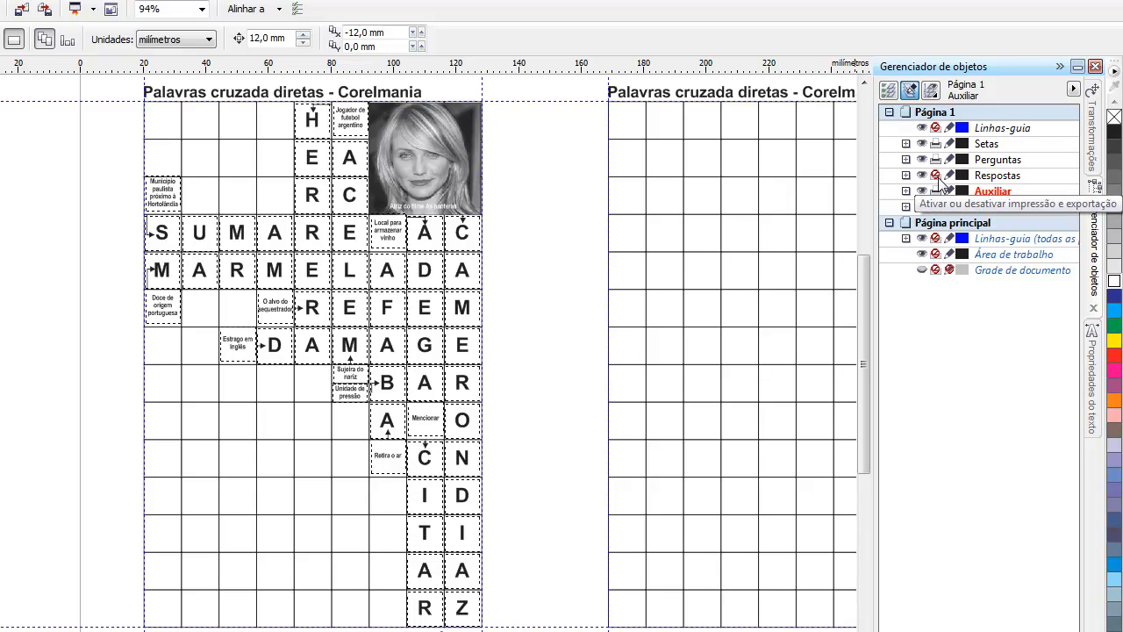
left_click(936, 176)
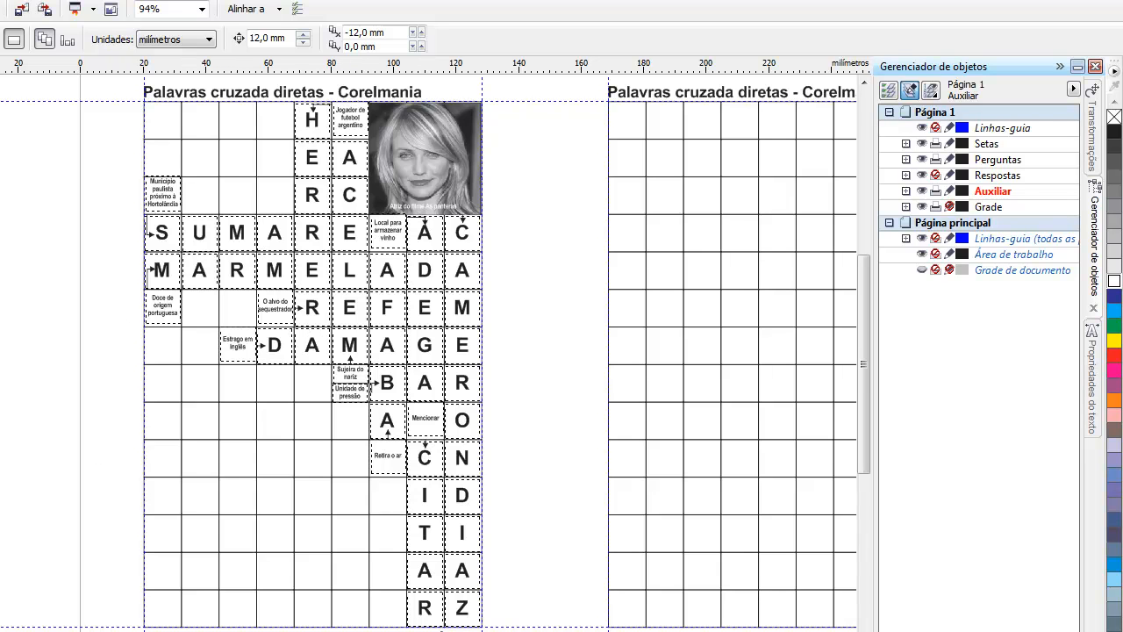
- Check the print preview of the document with Microsoft XPS Document Writer as printer, and leave without printing
key("ctrl+p")
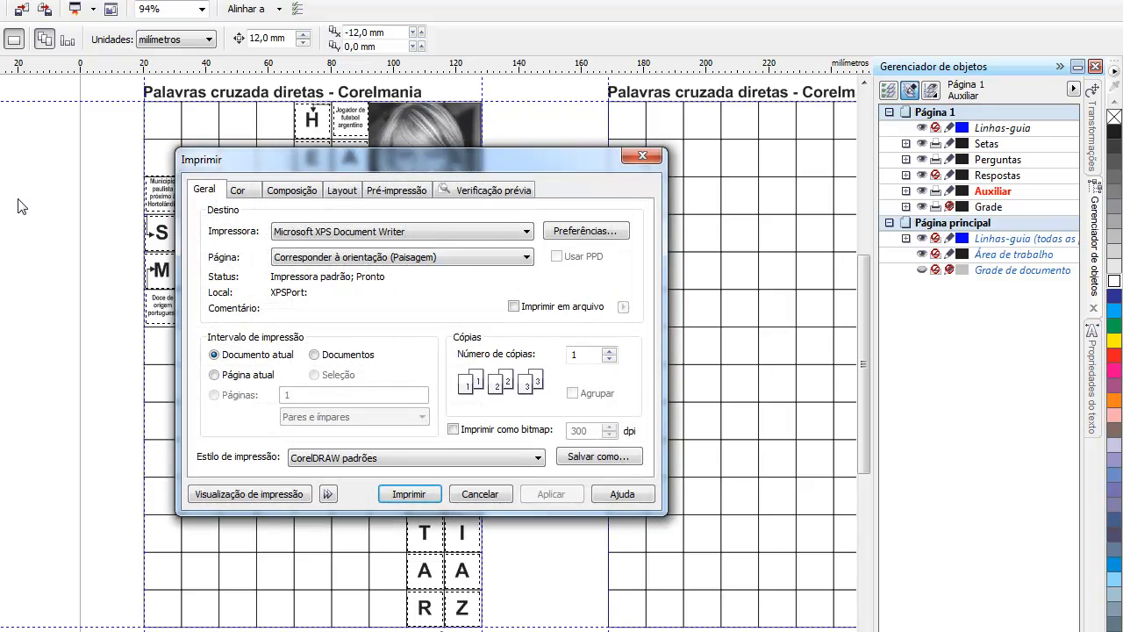
left_click(334, 231)
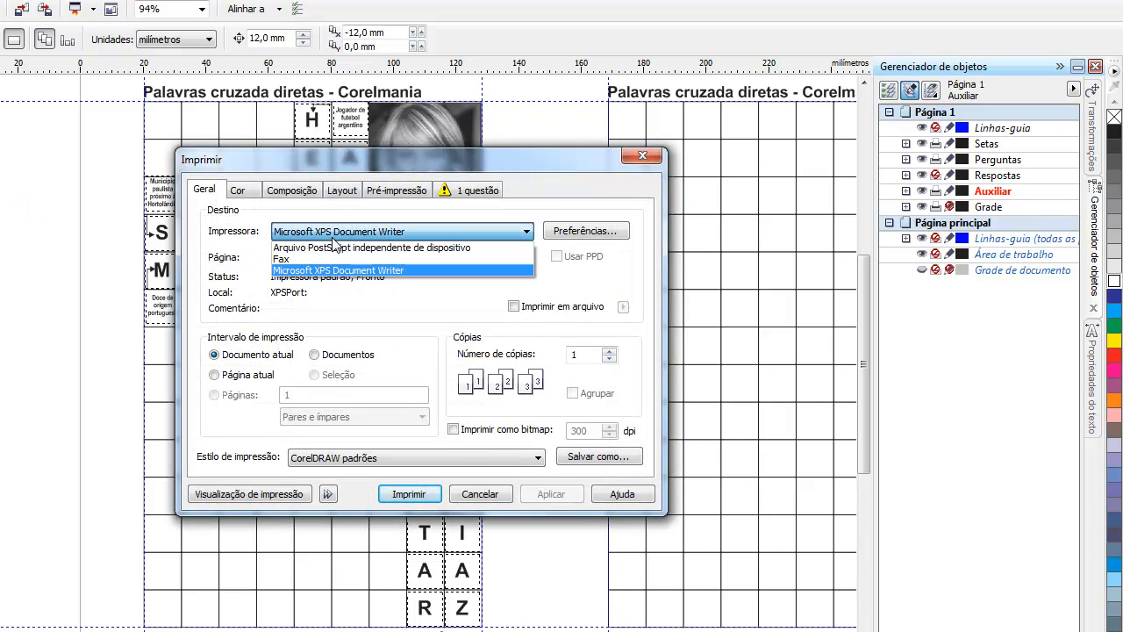
left_click(332, 233)
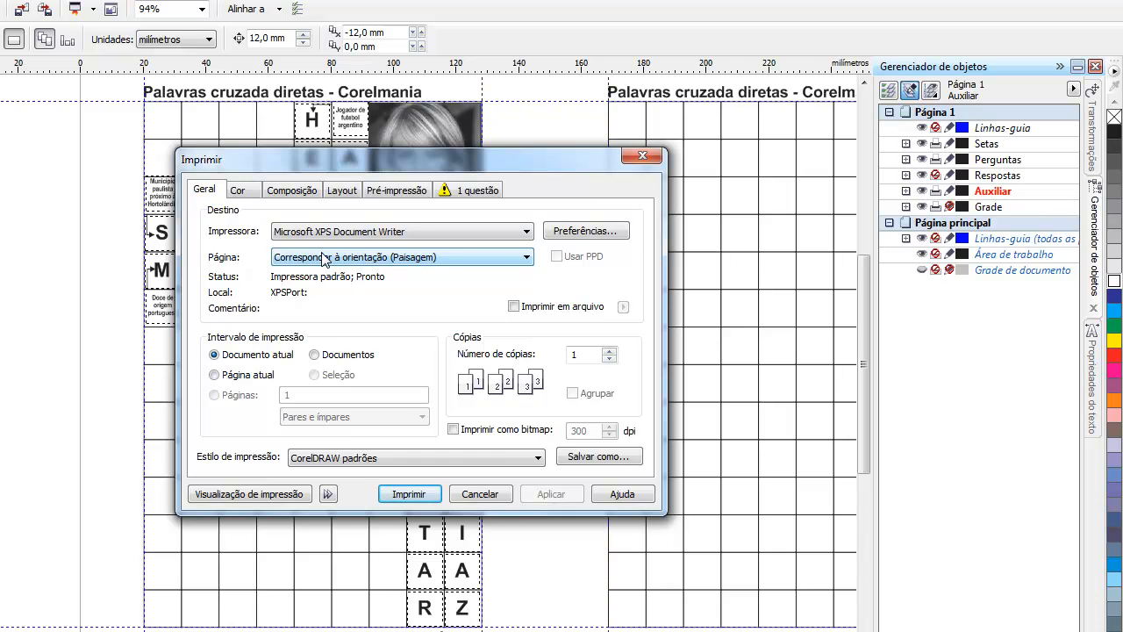
left_click(263, 493)
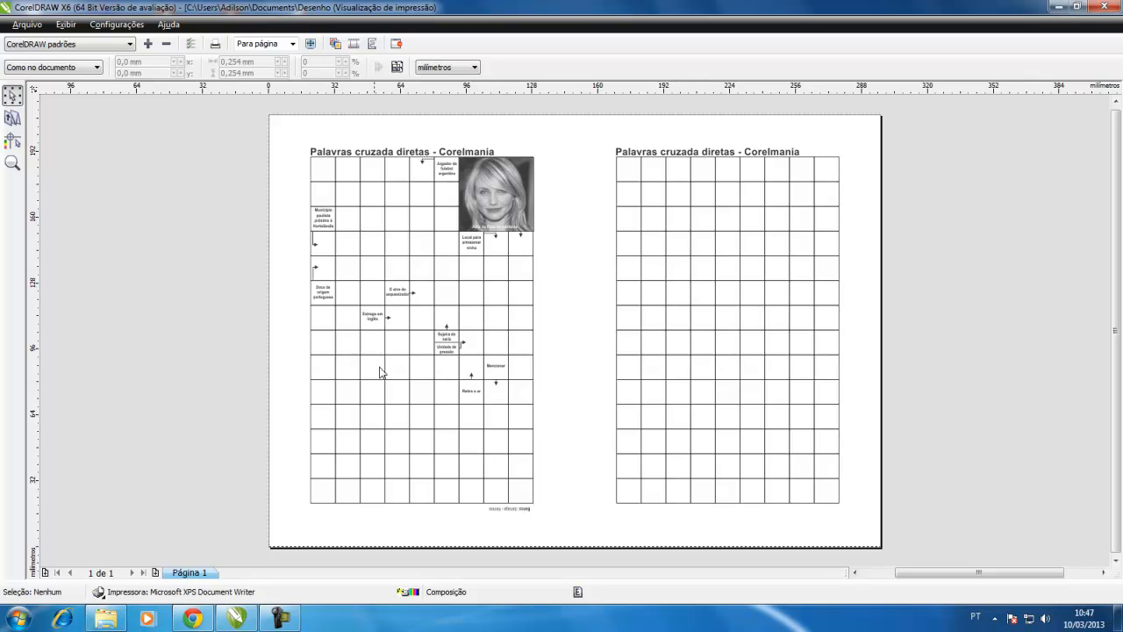
left_click(396, 47)
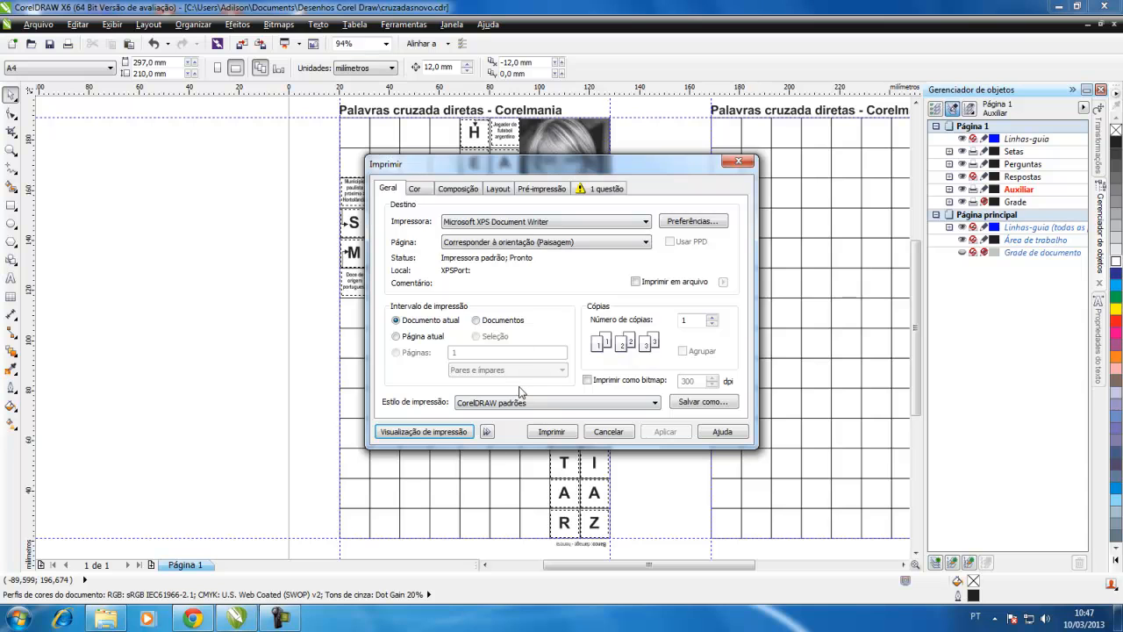
left_click(602, 433)
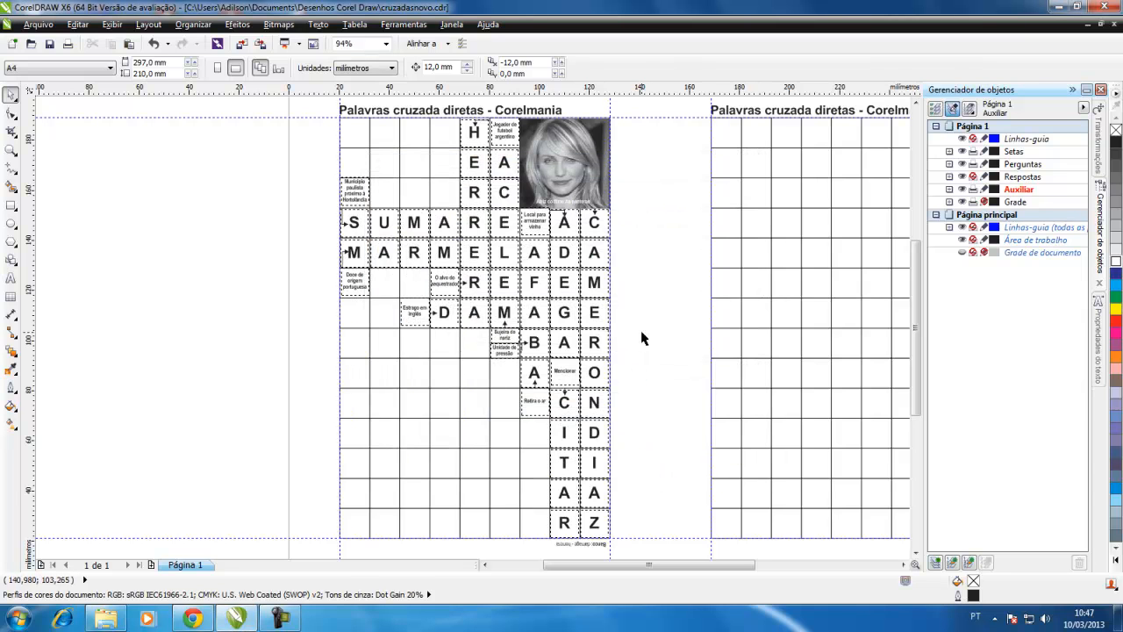
- Hide the Auxiliar, Perguntas and Setas layers to inspect their contents, and make them visible again
left_click(964, 190)
left_click(961, 164)
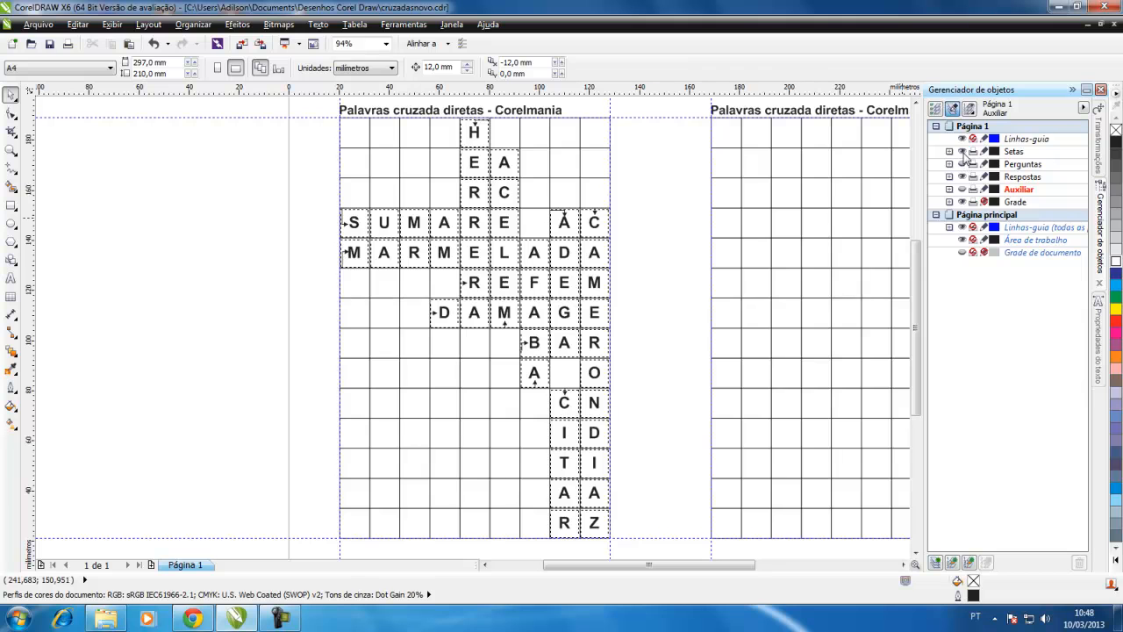
left_click(962, 152)
left_click(962, 164)
left_click(961, 151)
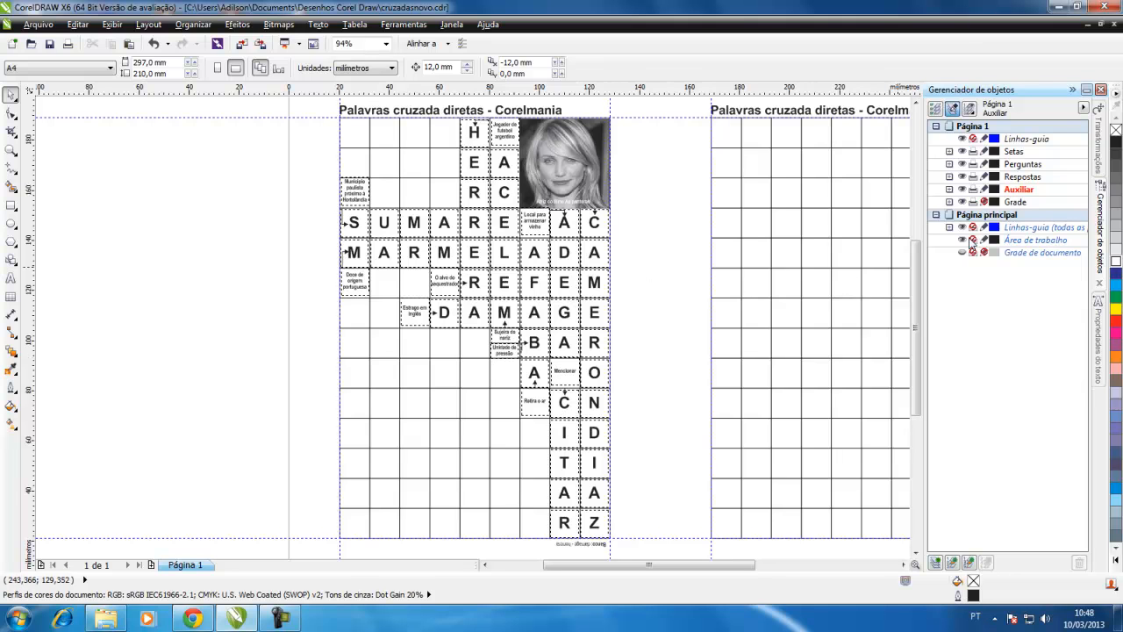
- Draw an ellipse about 9.3 × 10.4 mm on the Respostas layer, just right of the filled crossword grid
left_click(1020, 178)
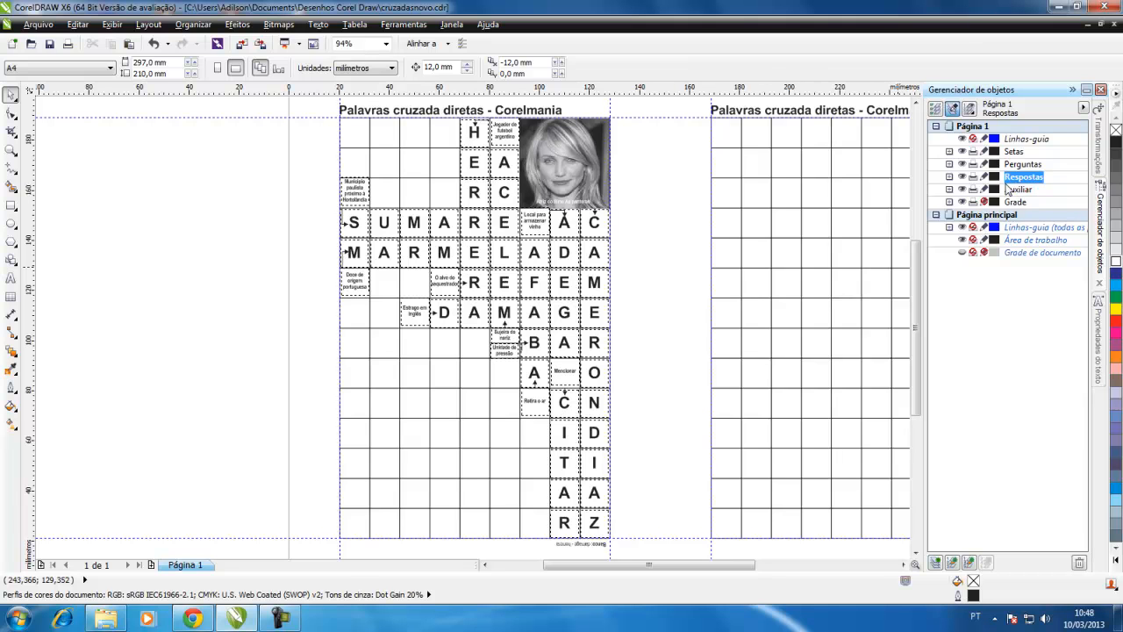
left_click(11, 223)
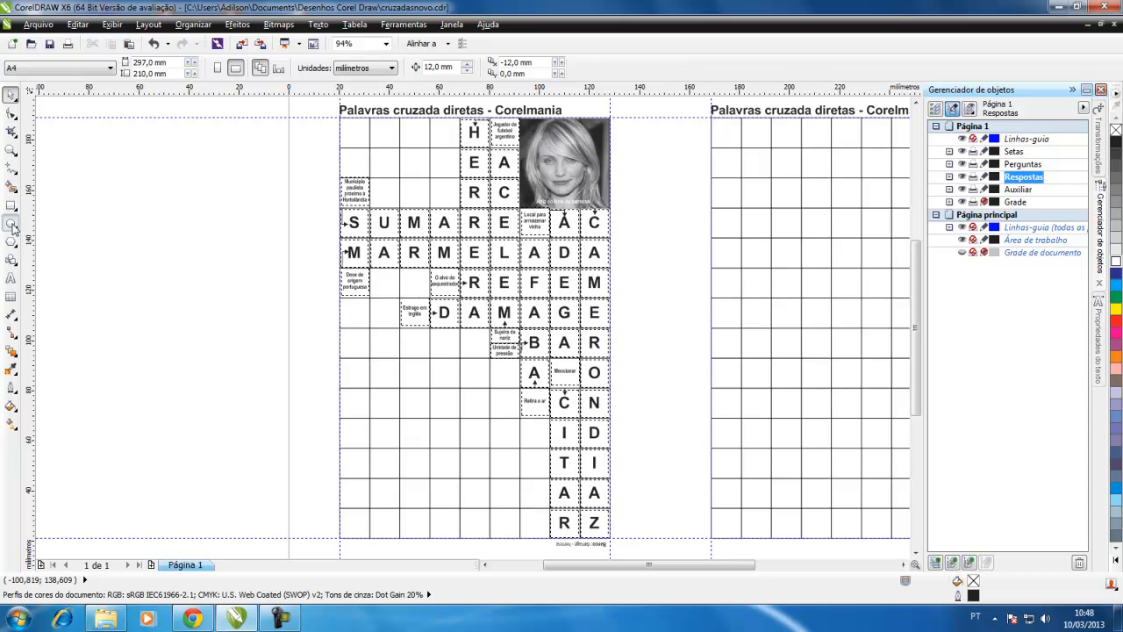
left_click_drag(632, 370, 645, 384)
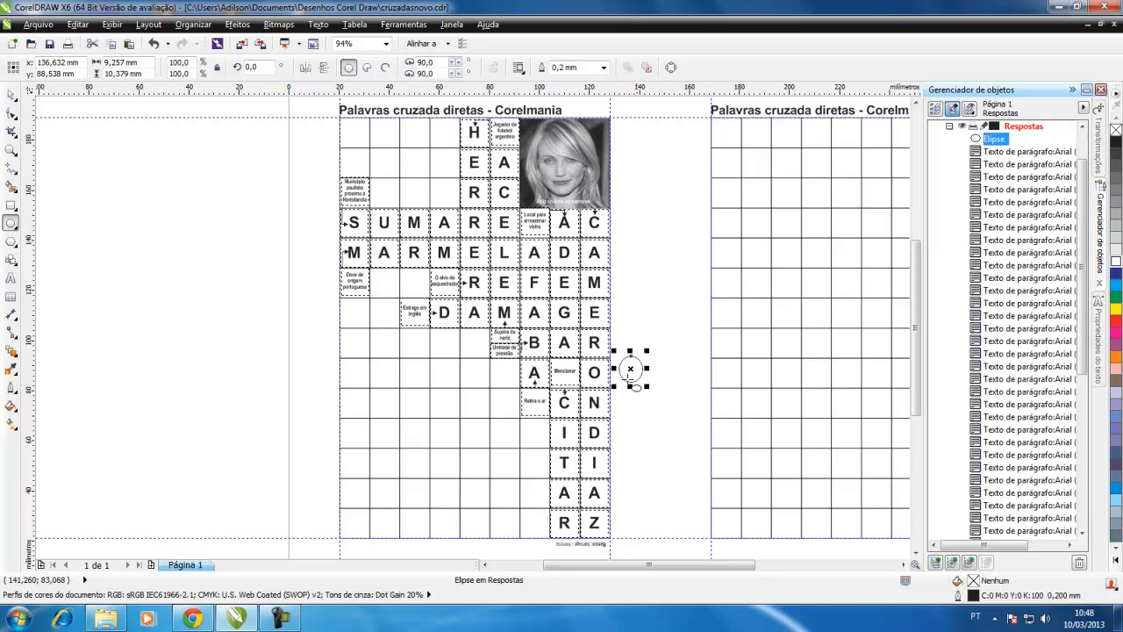
left_click(11, 96)
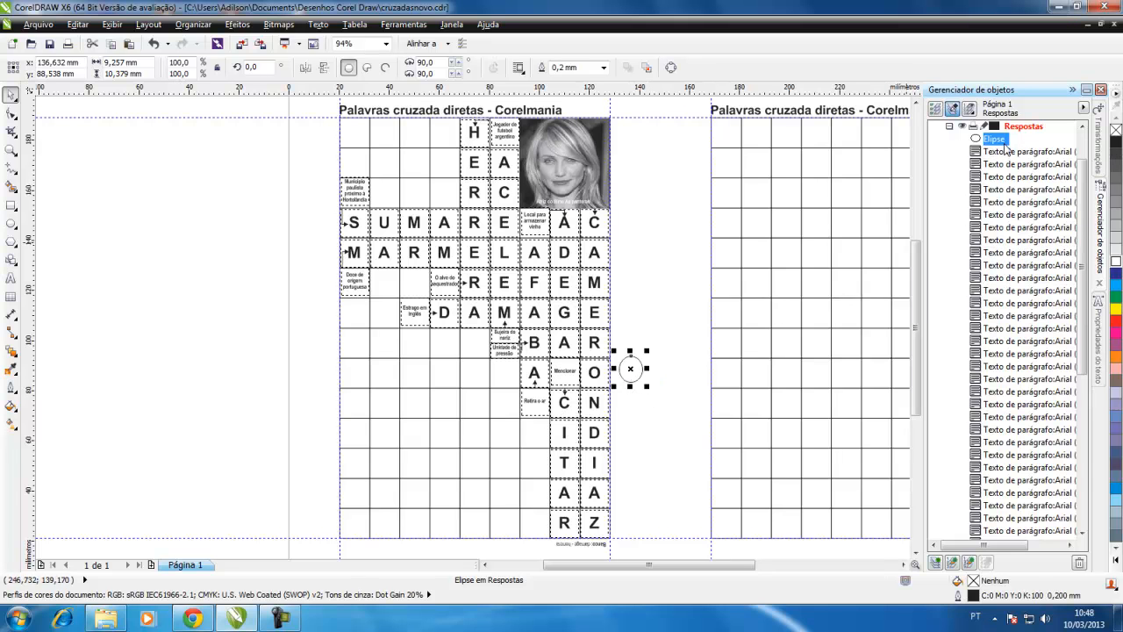
- Cut the ellipse from the Respostas layer and paste it into the Setas layer
left_click(990, 150)
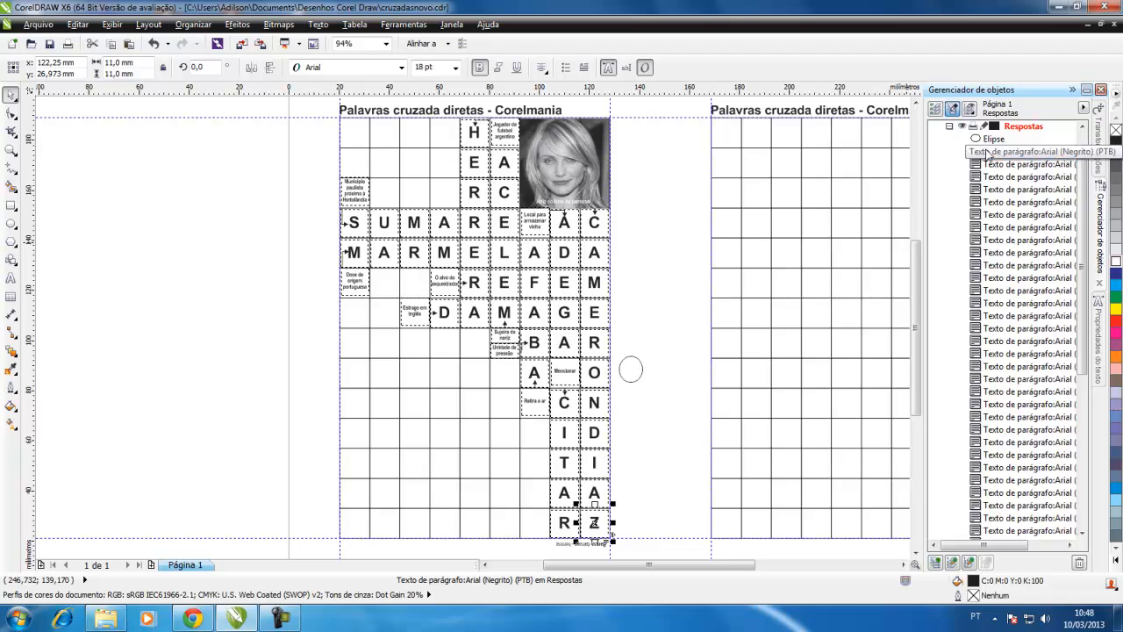
left_click(991, 140)
right_click(988, 140)
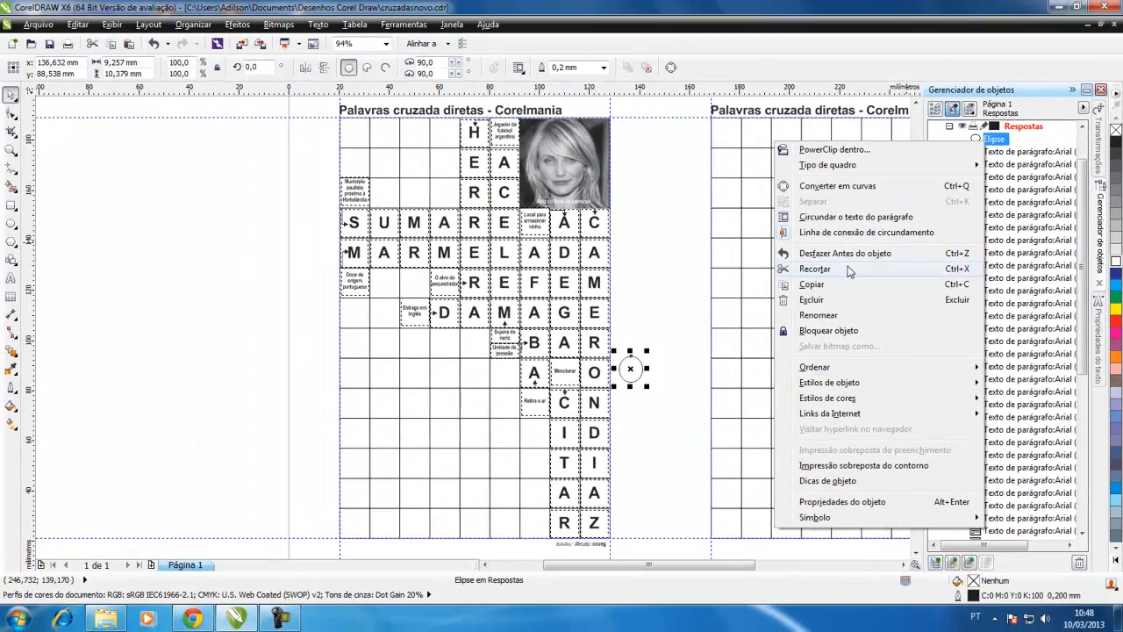
left_click(777, 233)
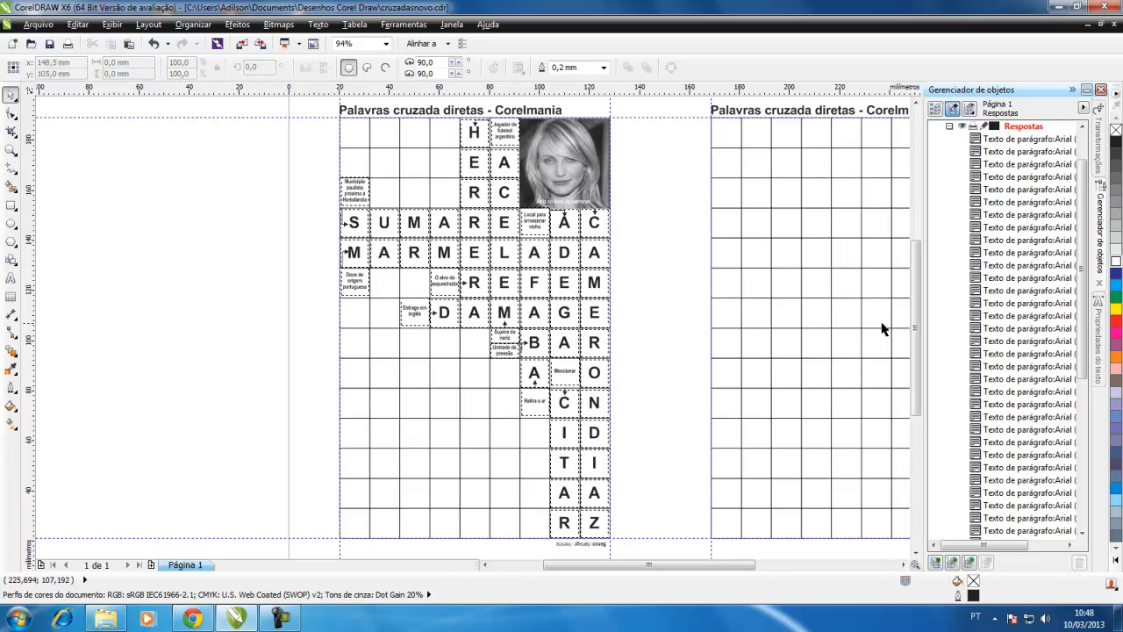
scroll(991, 254, "up", 2)
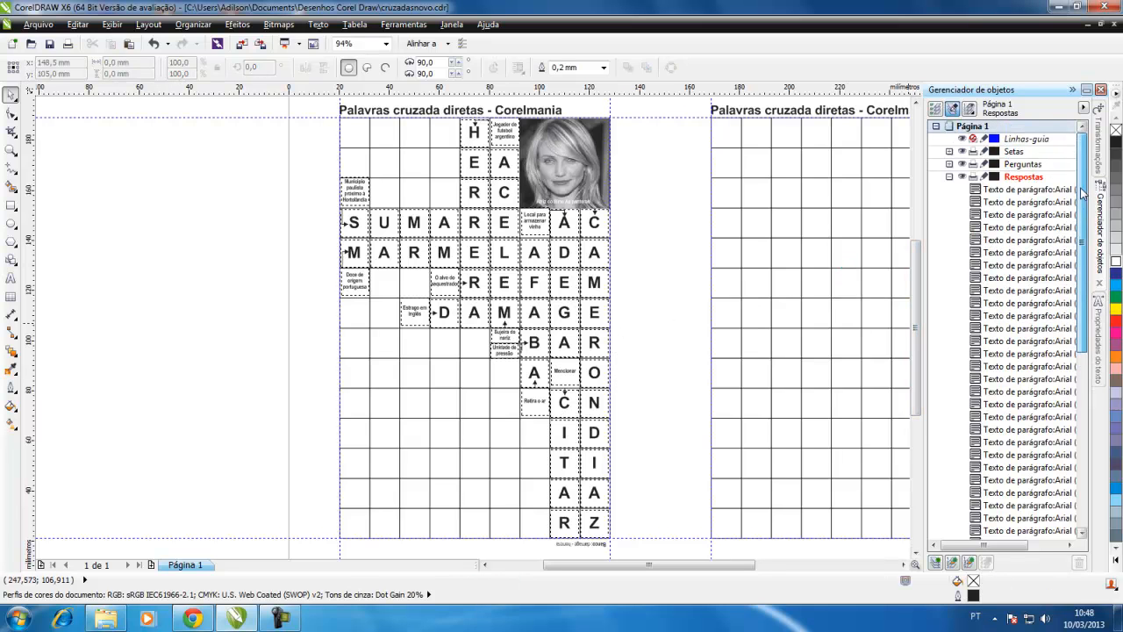
left_click(1018, 152)
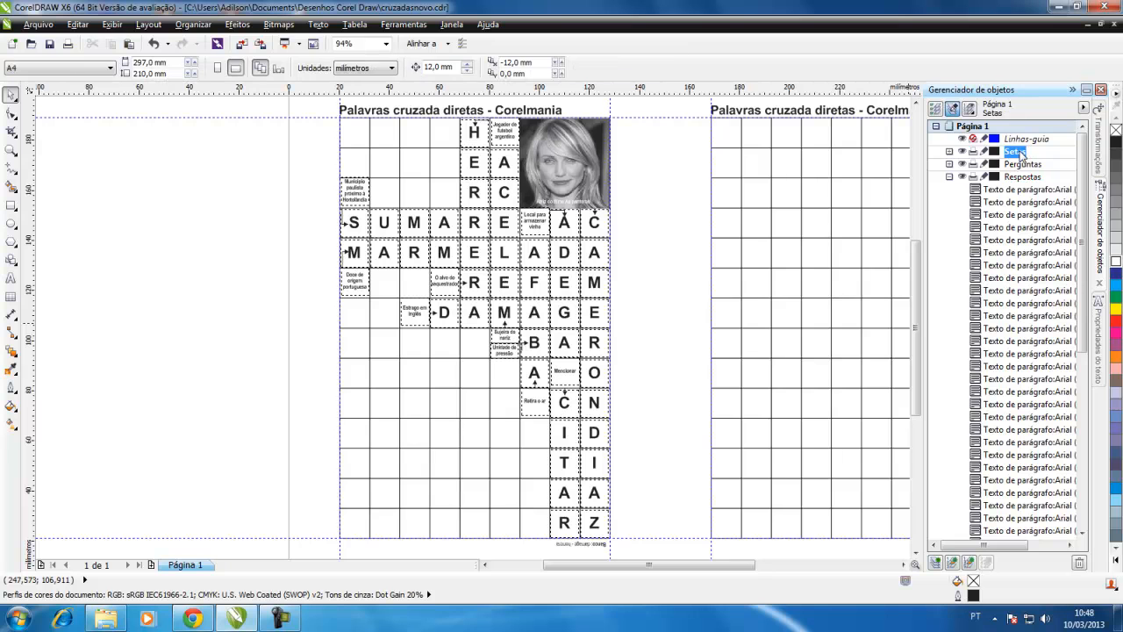
right_click(1018, 153)
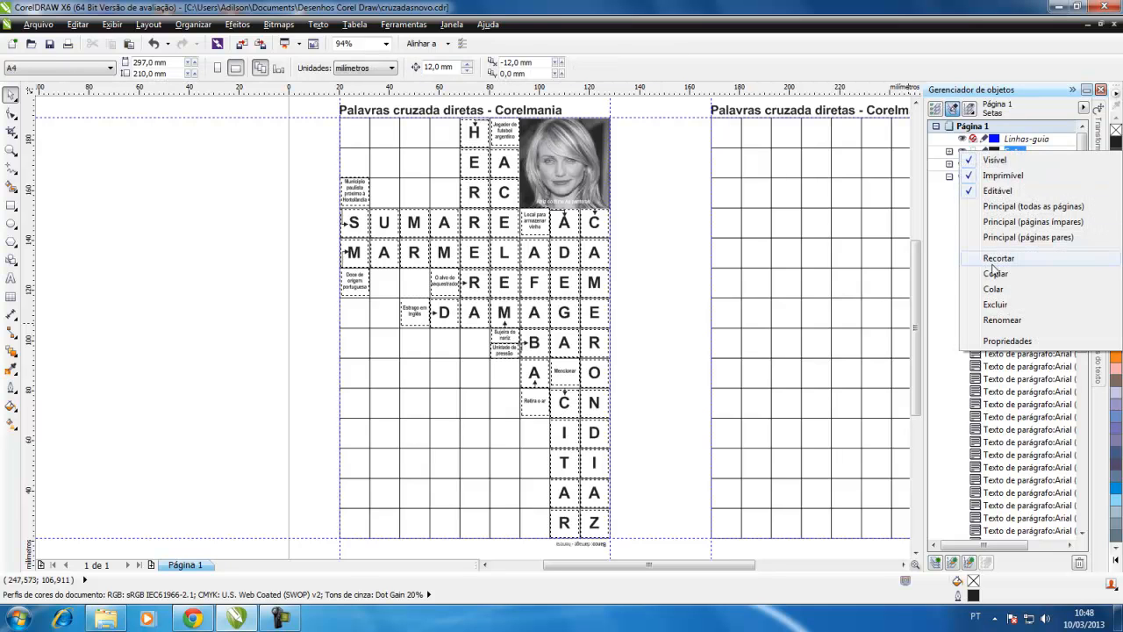
left_click(997, 293)
- Delete the ellipse beside the filled grid from the Setas layer
left_click(640, 396)
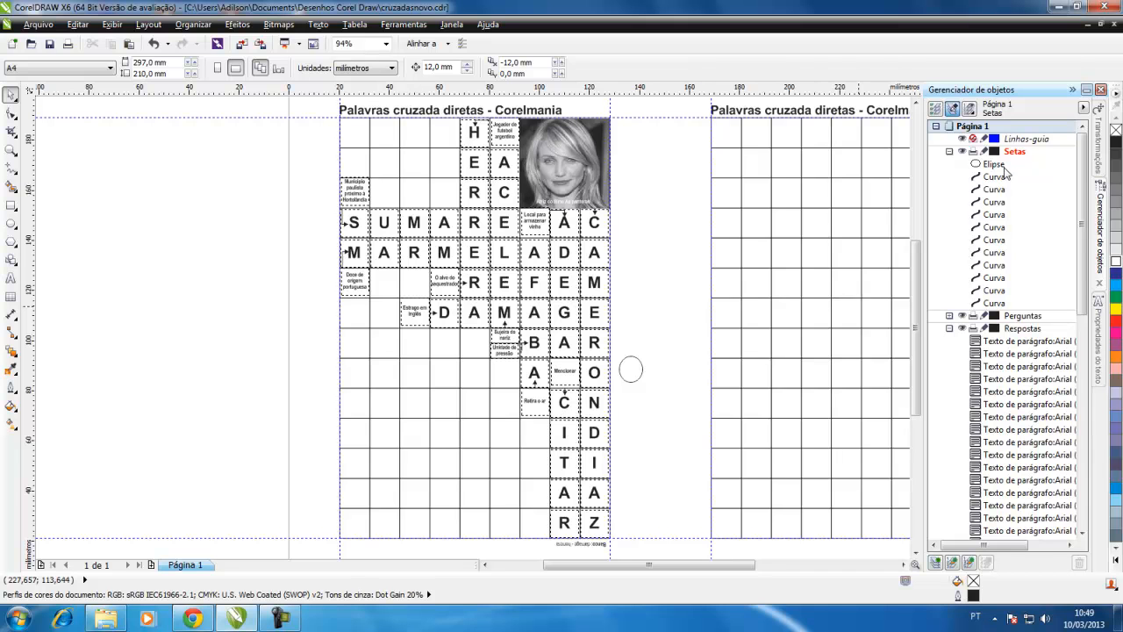
left_click(638, 379)
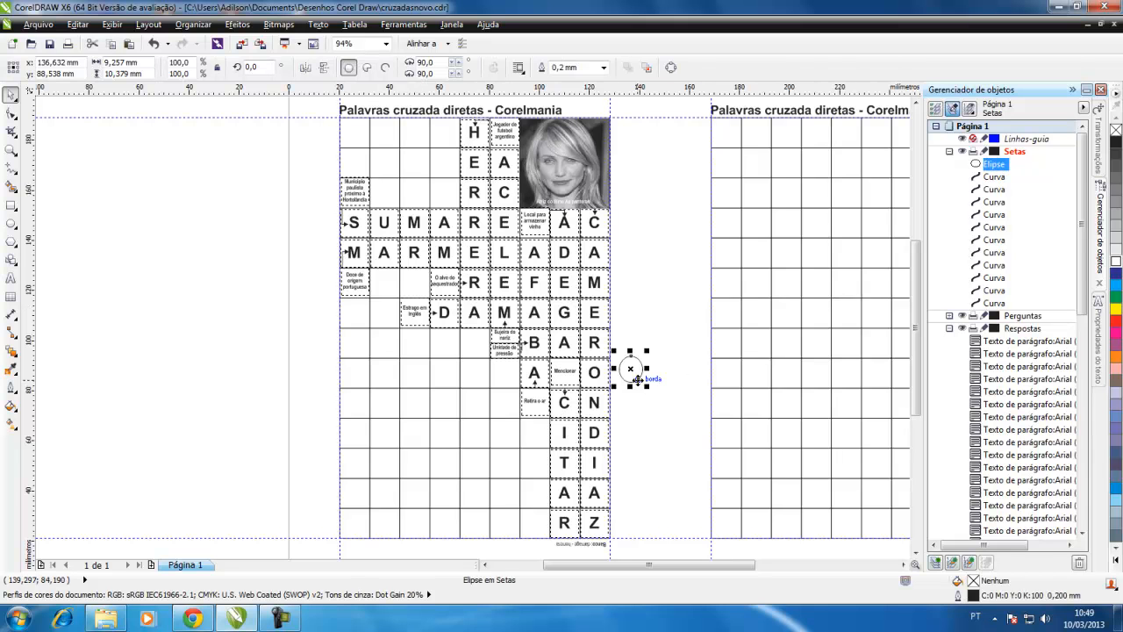
key("Delete")
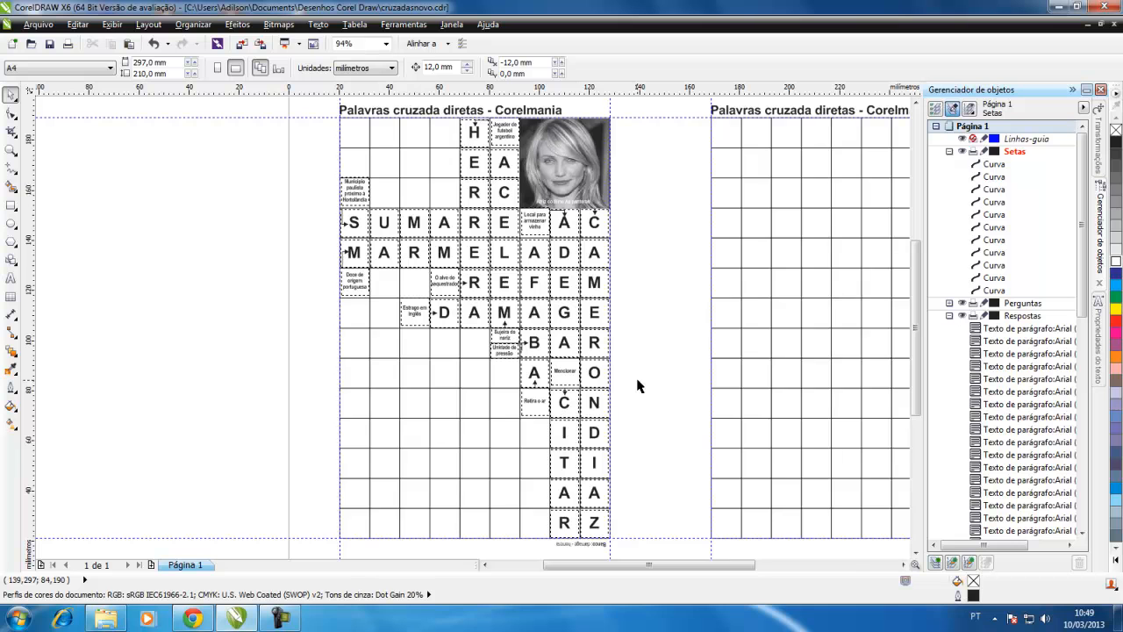
scroll(638, 386, "down", 3)
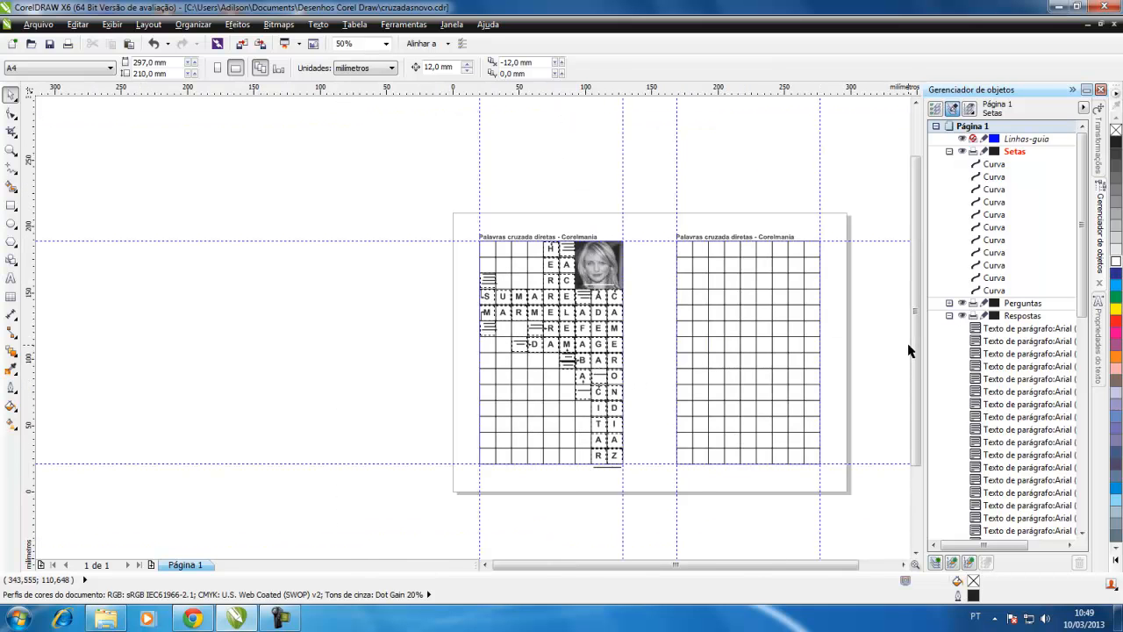
scroll(915, 338, "down", 2)
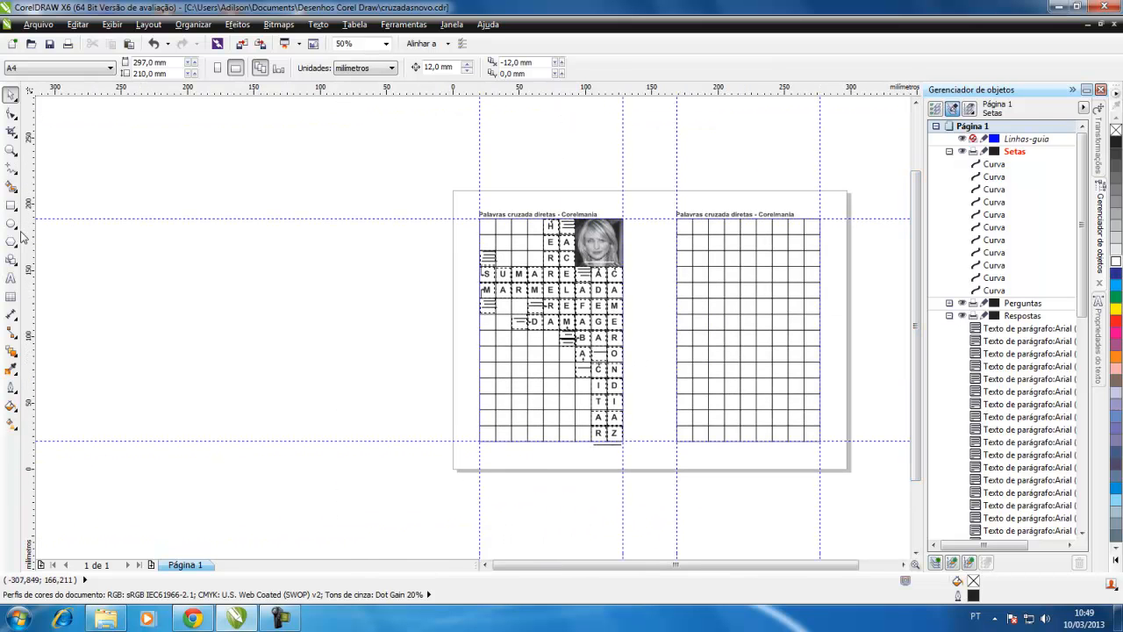
left_click(10, 149)
left_click_drag(450, 184, 856, 481)
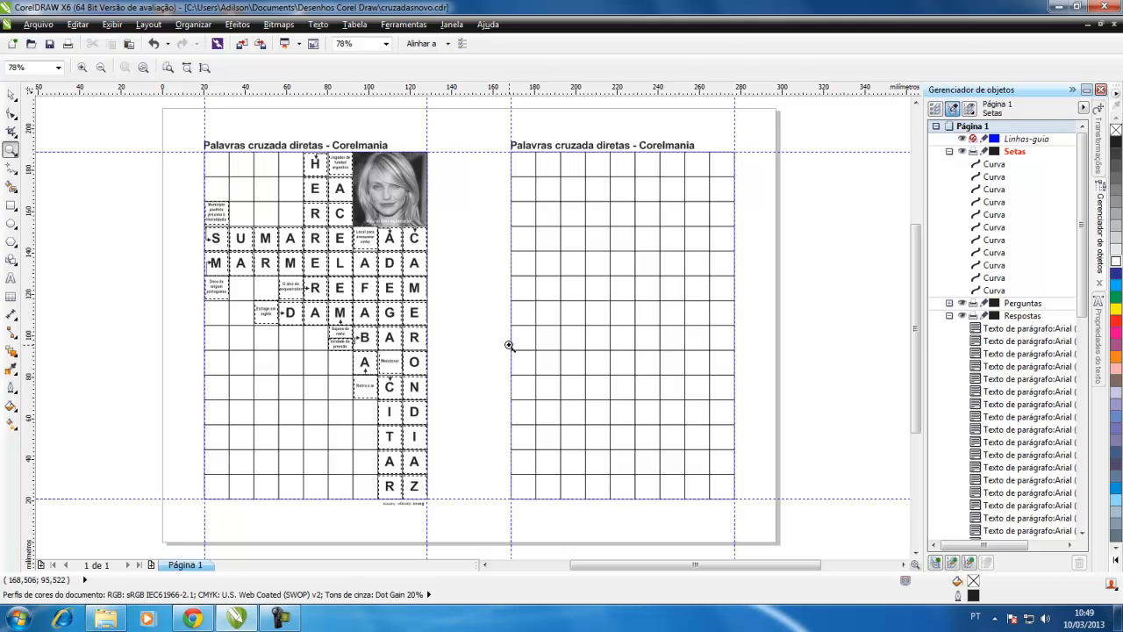
left_click(11, 94)
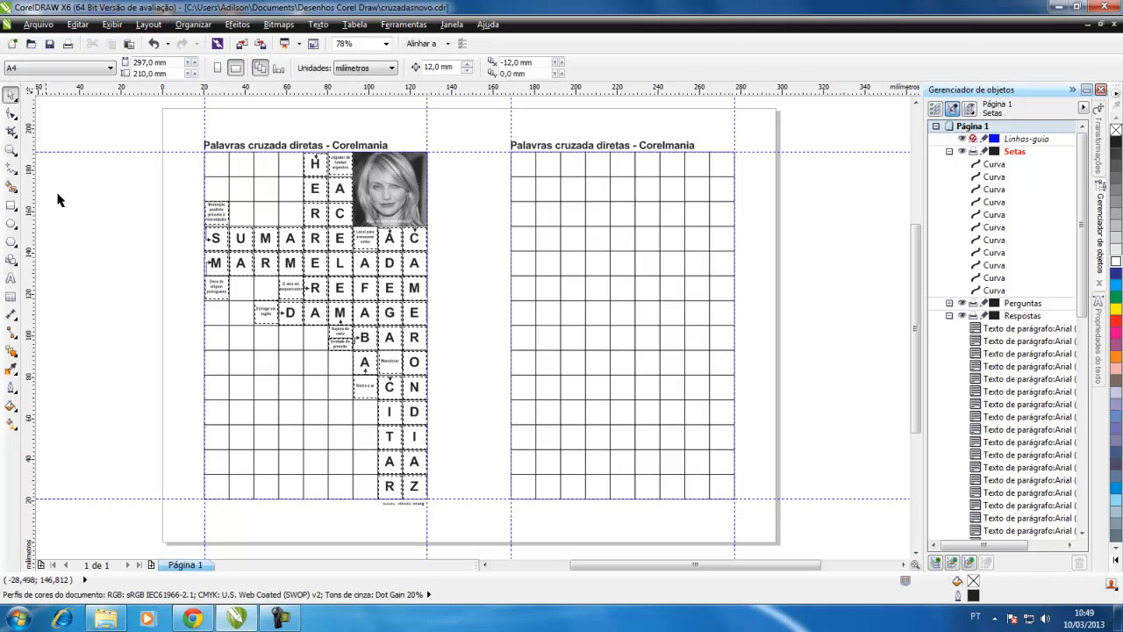